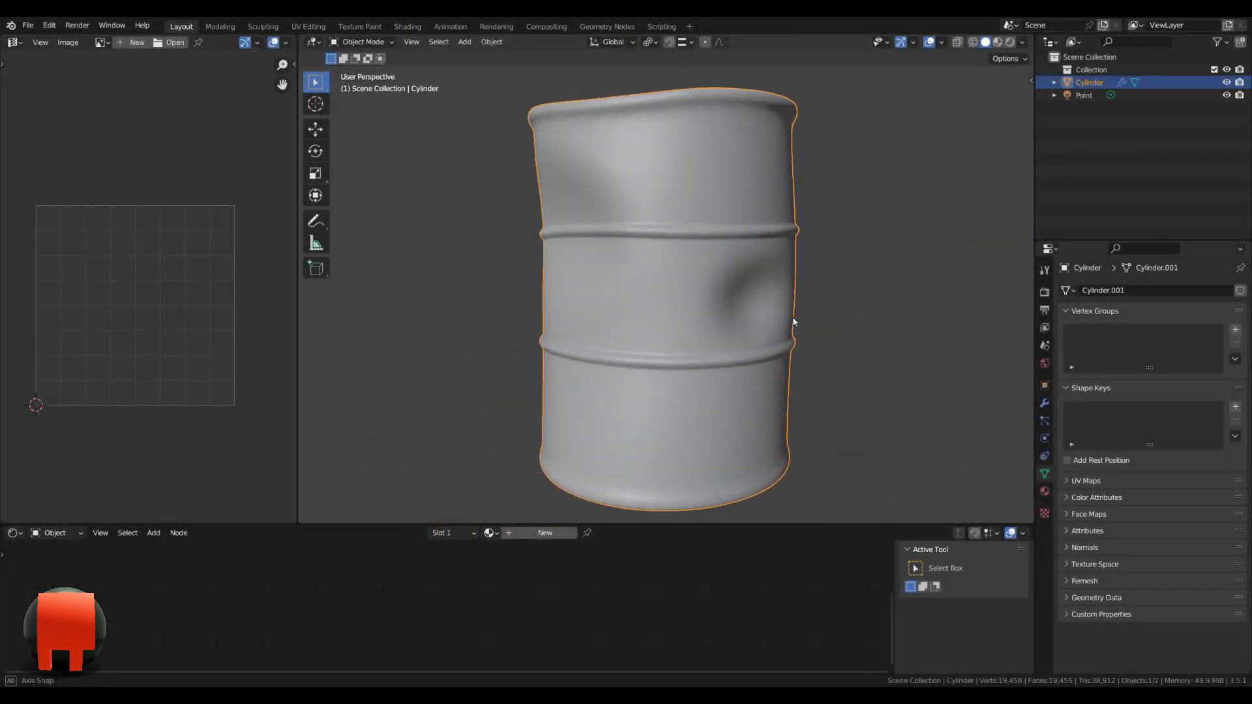
Examine the barrel's mesh and UV layout in Edit Mode, and return to Object Mode.
middle_drag(857, 333, 827, 317)
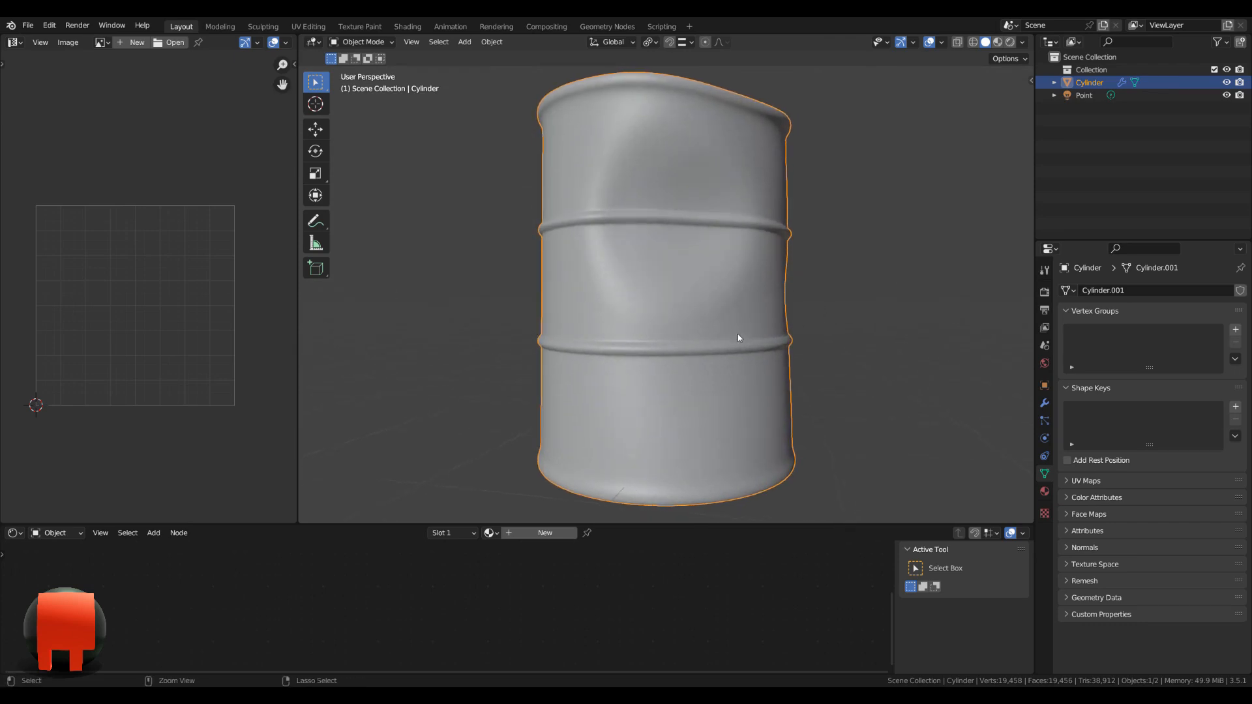
key(ctrl+Tab)
click(831, 342)
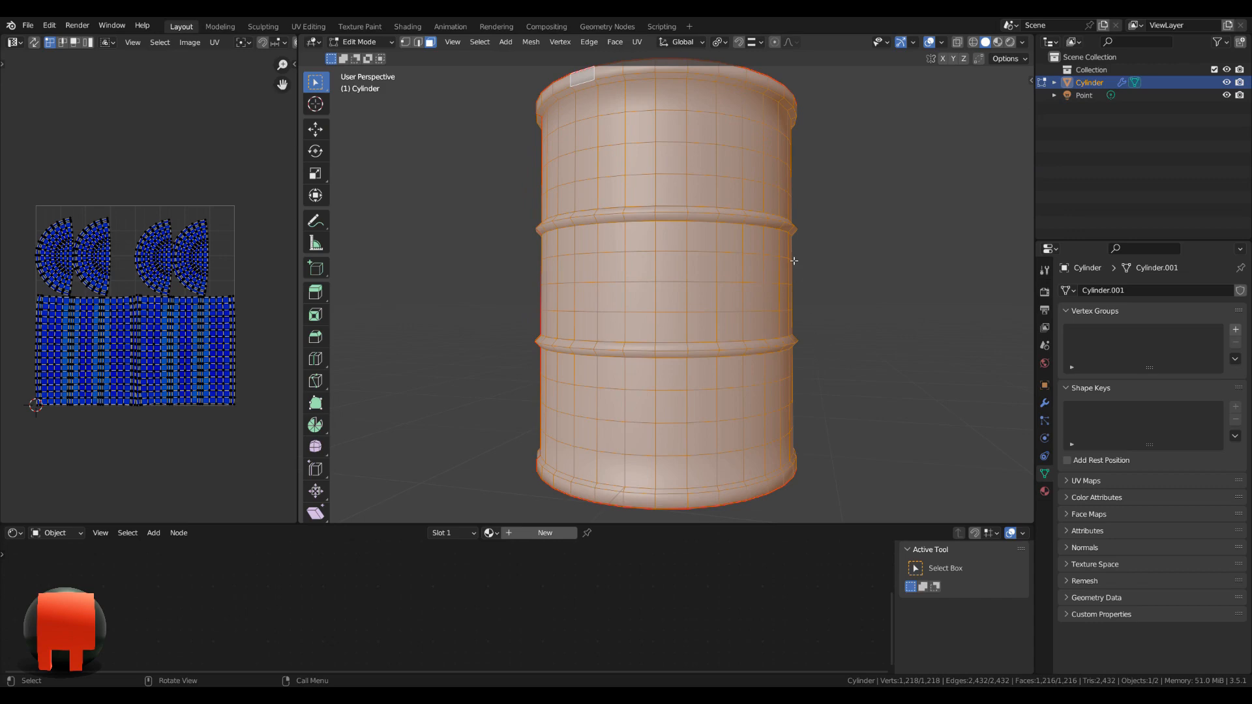
middle_drag(794, 261, 794, 306)
scroll(118, 268, up, 4)
scroll(184, 296, down, 2)
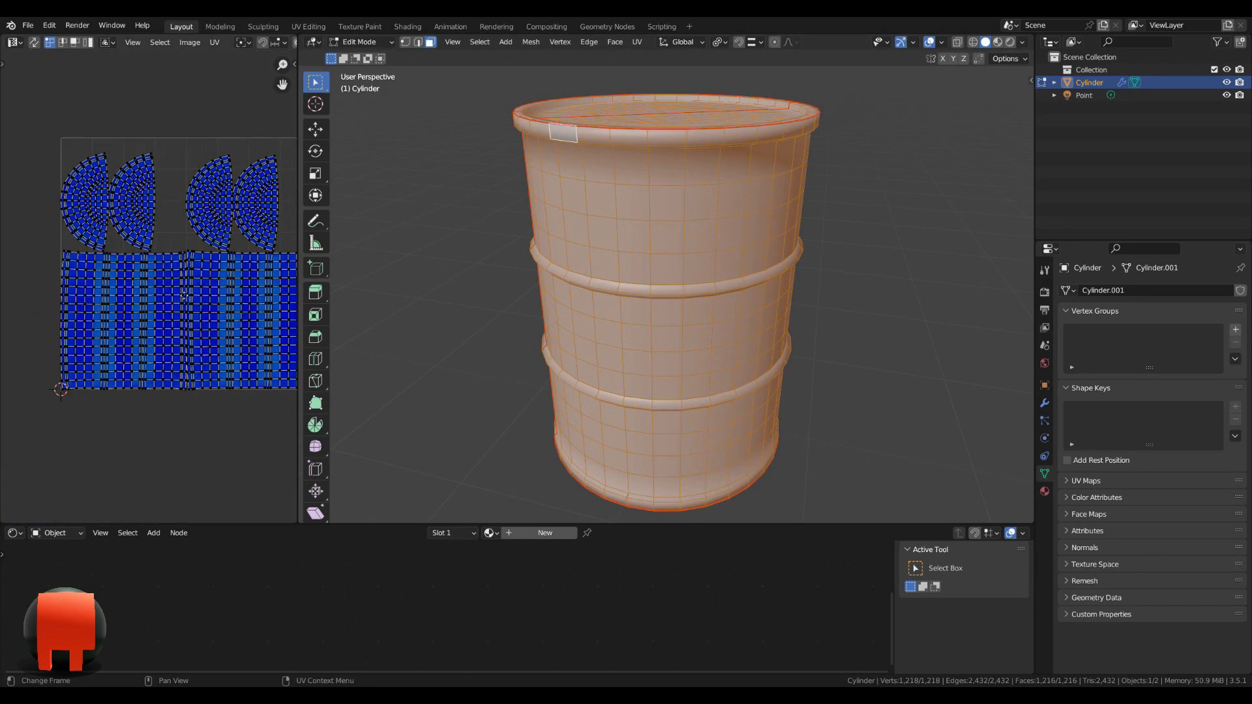
middle_drag(184, 296, 139, 340)
key(ctrl+Tab)
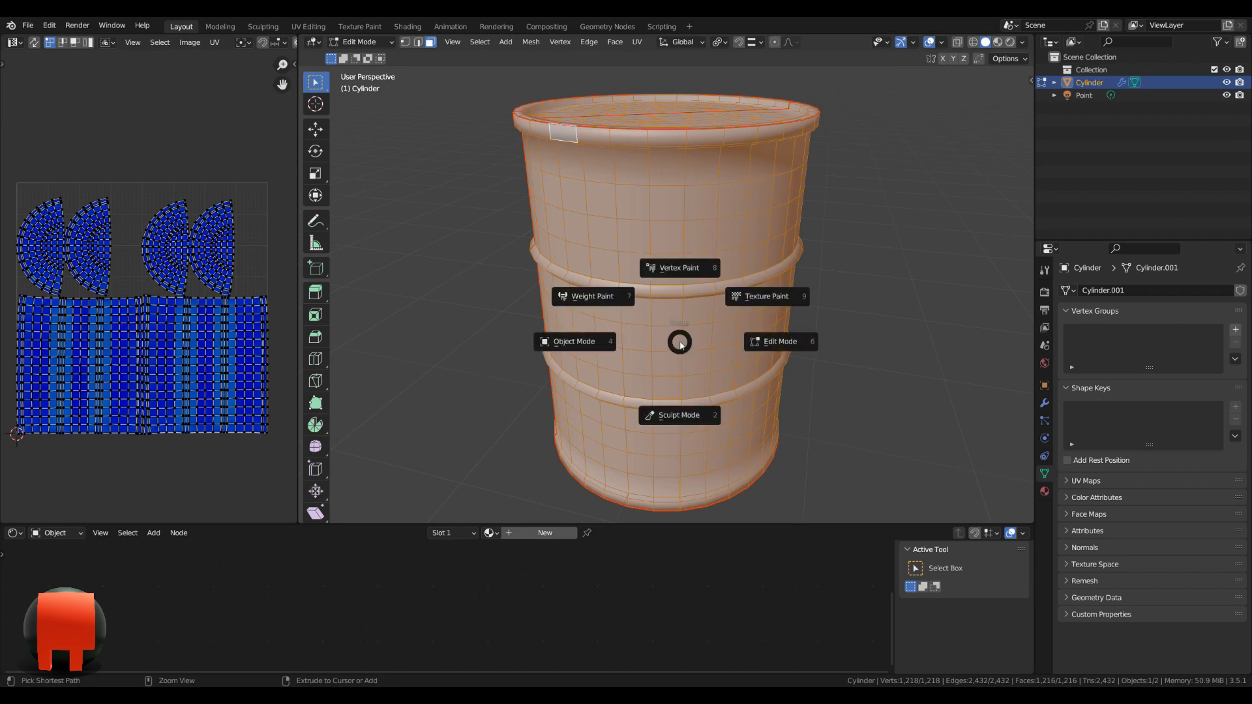
click(548, 351)
Enlarge the node editor area and create a new material named Steel for the barrel.
drag(586, 532, 585, 444)
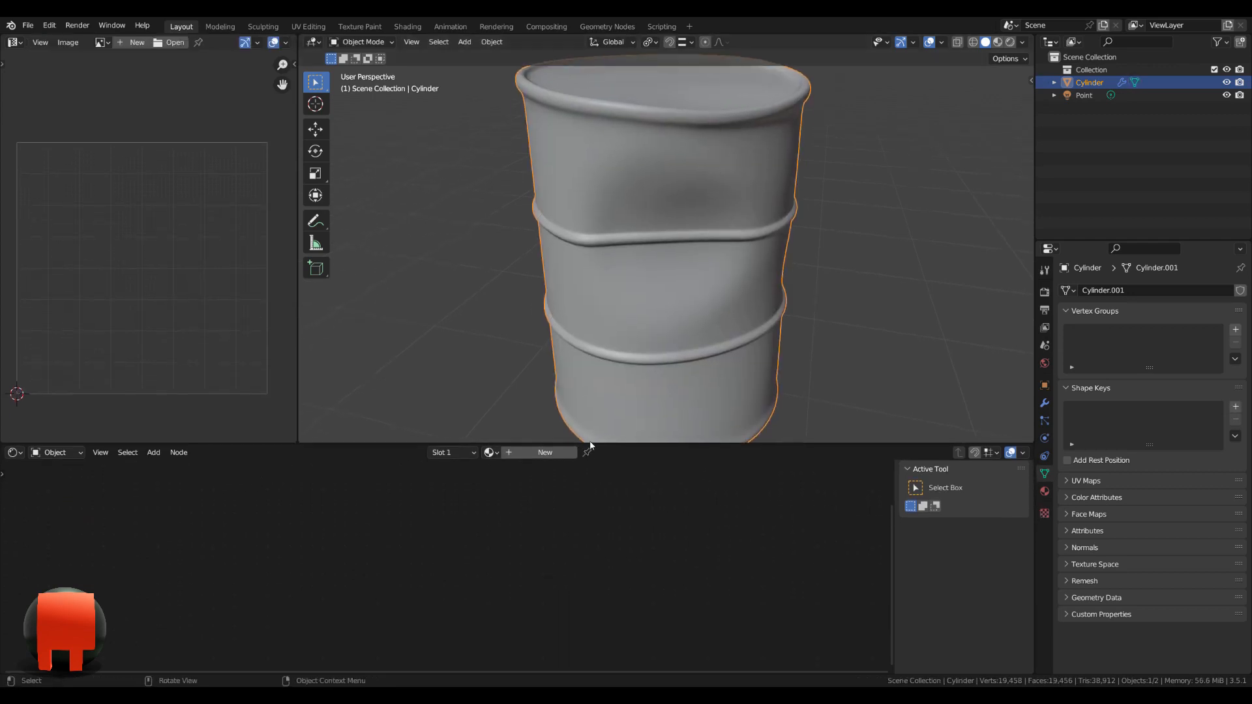
middle_drag(646, 366, 702, 282)
scroll(699, 282, down, 2)
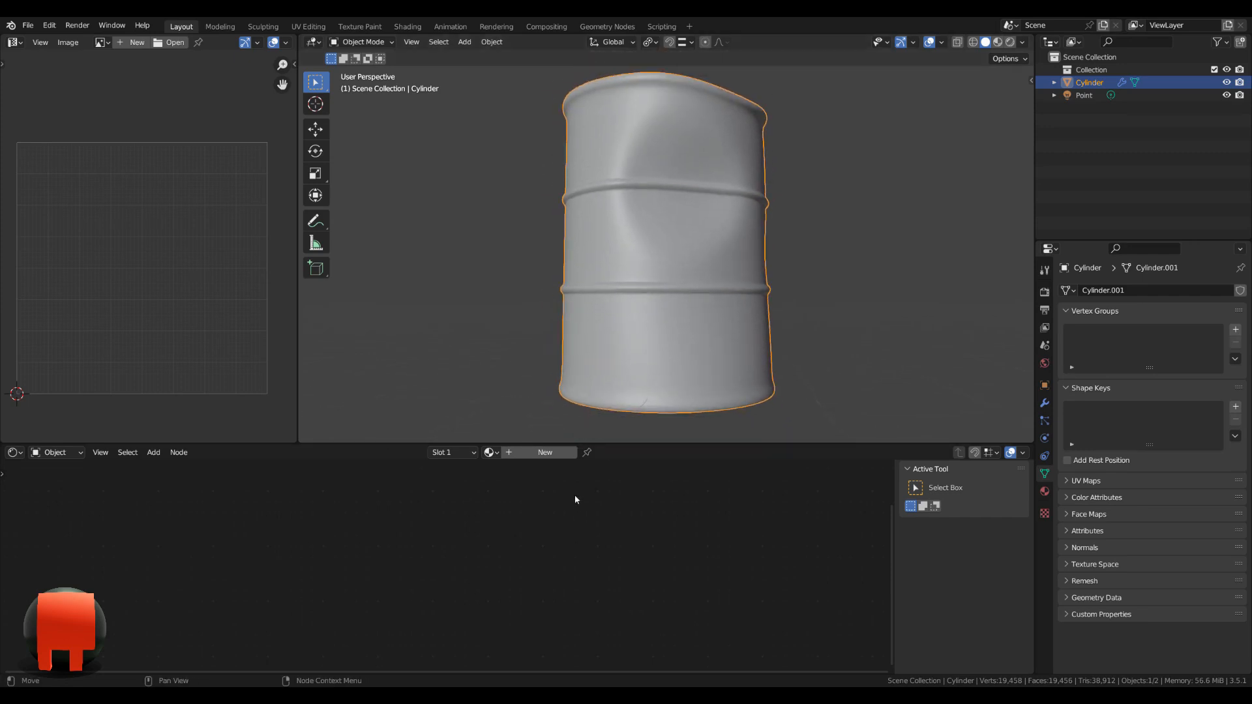
click(503, 453)
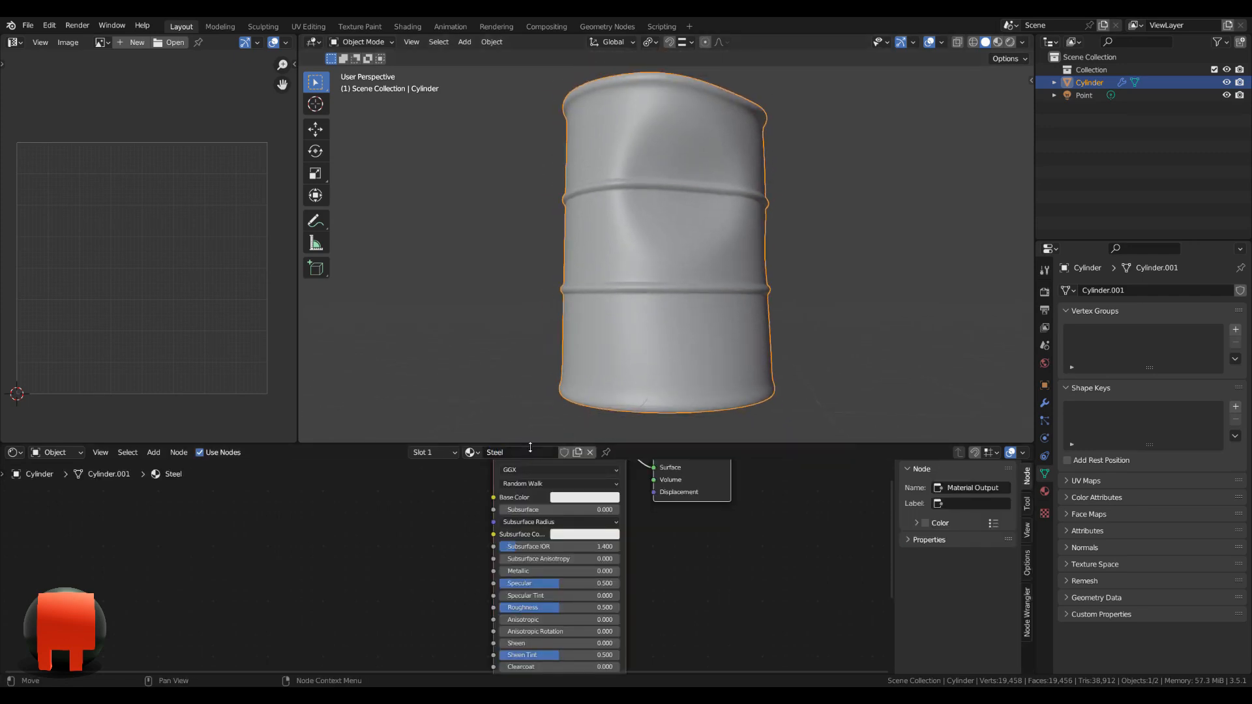
Add an Image Texture node to the Steel material and connect its Color to the Principled BSDF's Metallic input.
scroll(339, 603, up, 1)
middle_drag(340, 601, 346, 576)
key(shift+a)
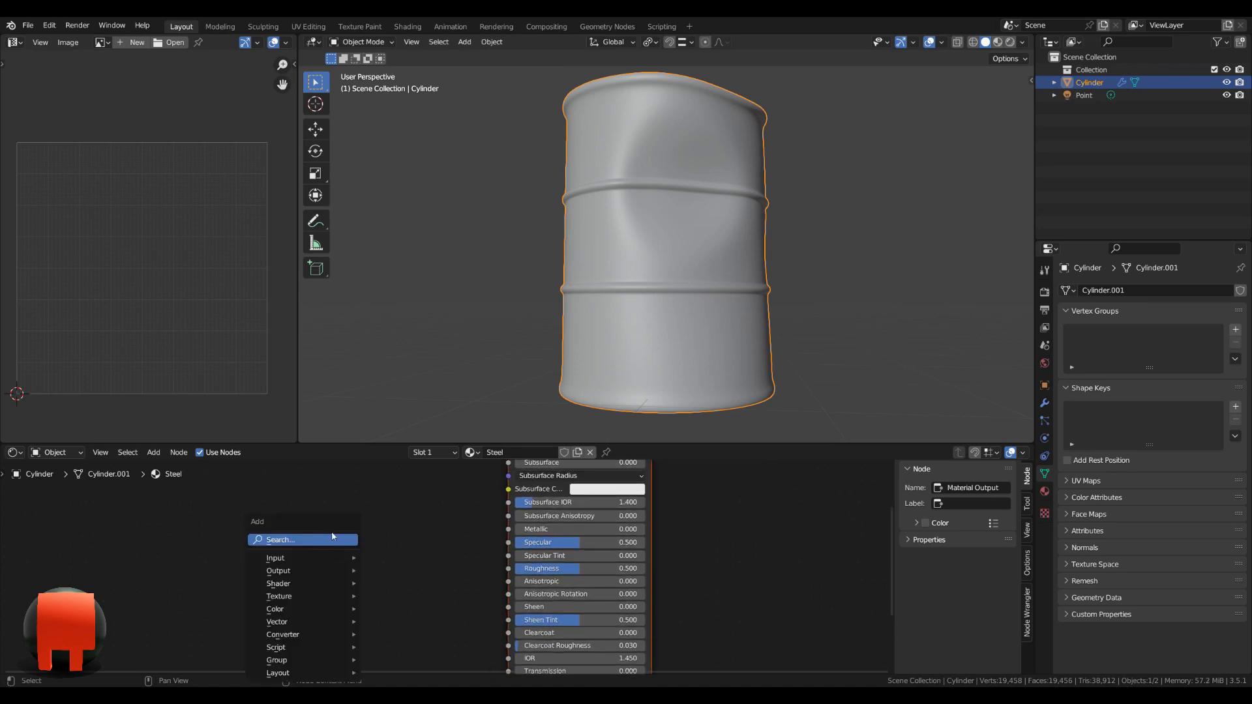
click(333, 538)
text(image)
key(Return)
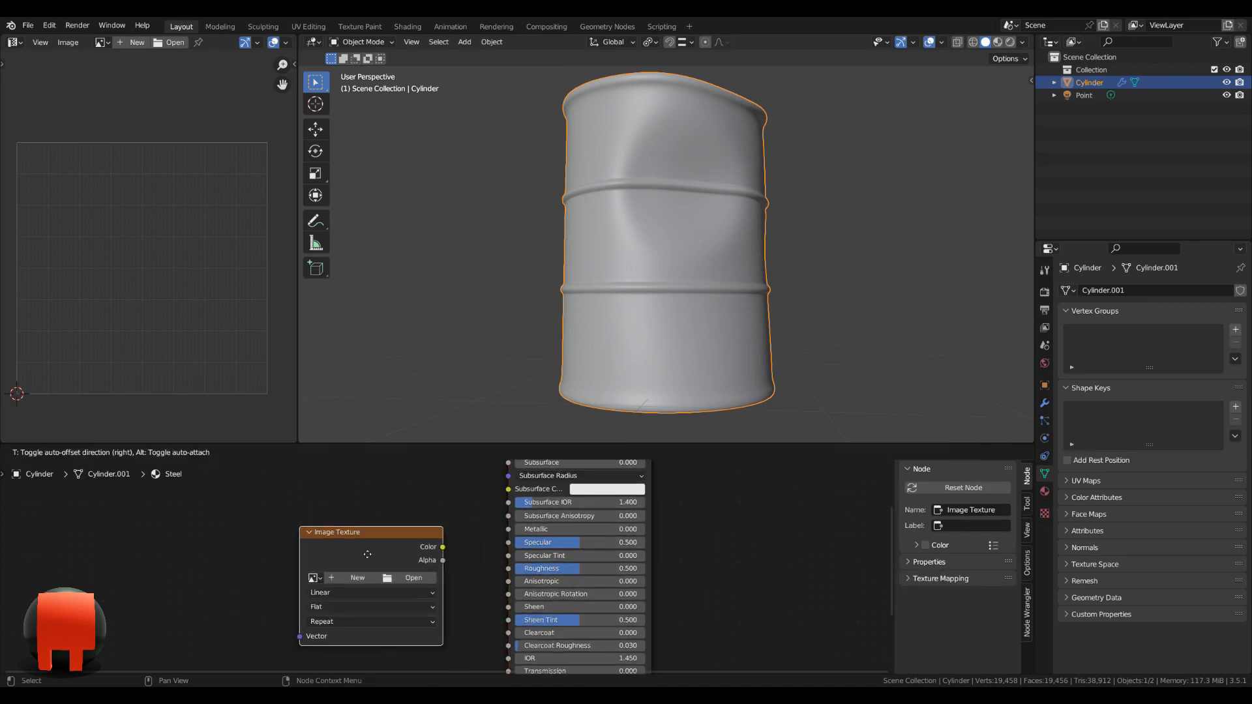
click(350, 528)
drag(477, 540, 509, 529)
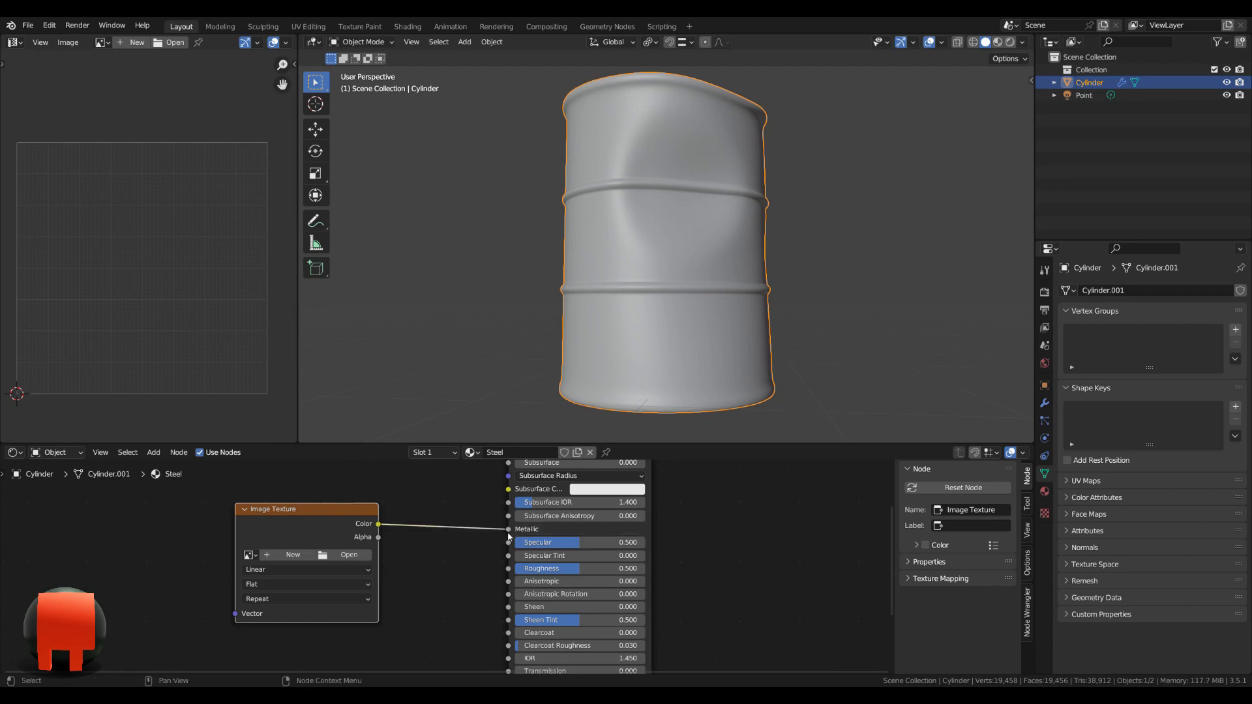
drag(307, 512, 237, 514)
Create a blank 2048 × 2048 px image named Steel in the Image Texture node.
middle_drag(218, 569, 279, 549)
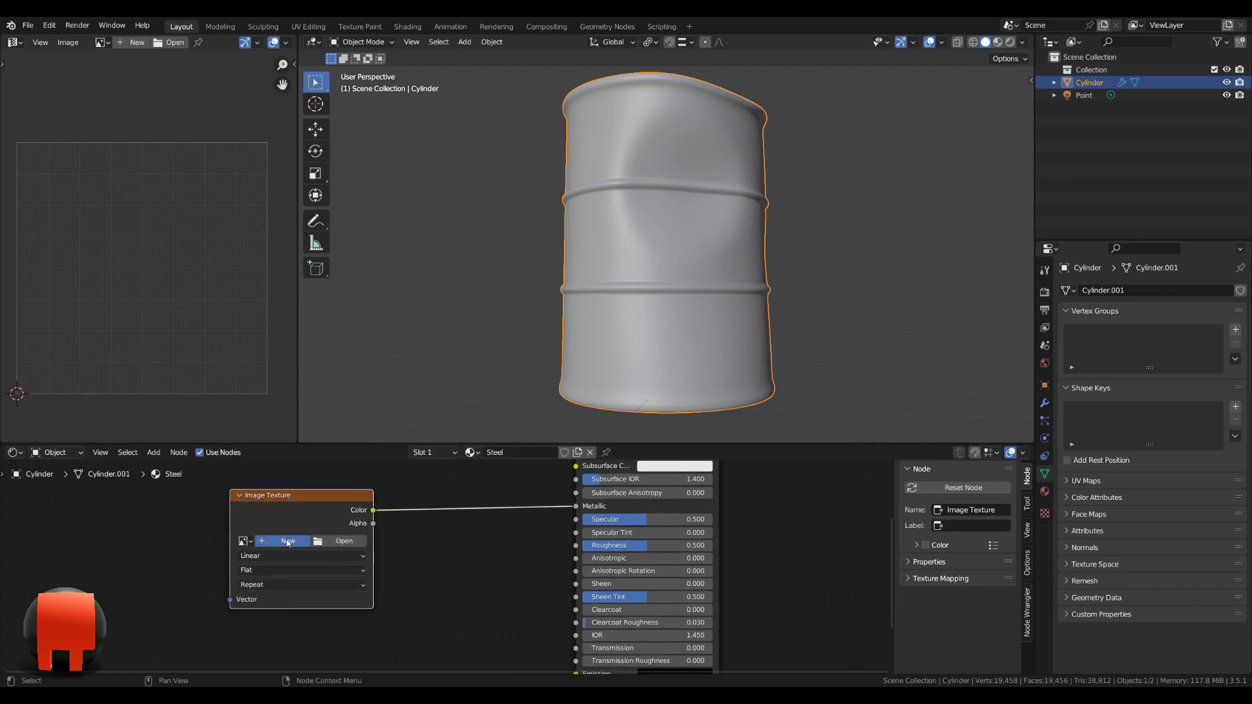
click(288, 542)
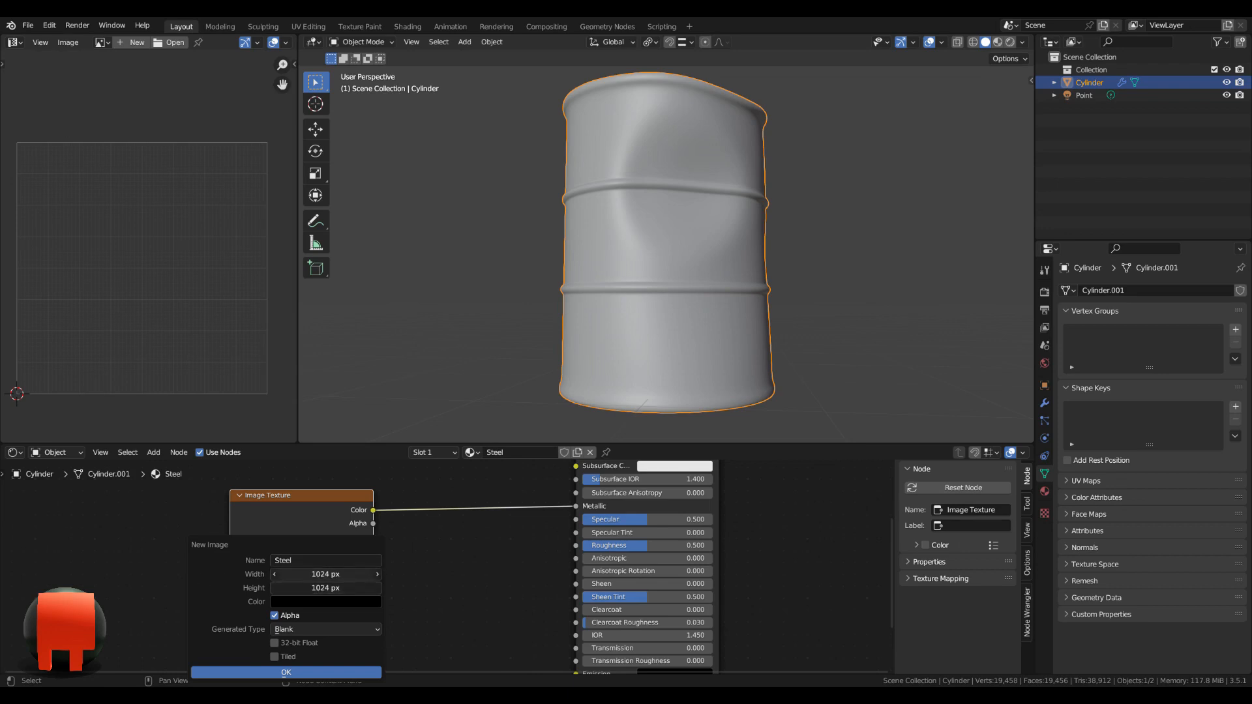
text(2)
key(Return)
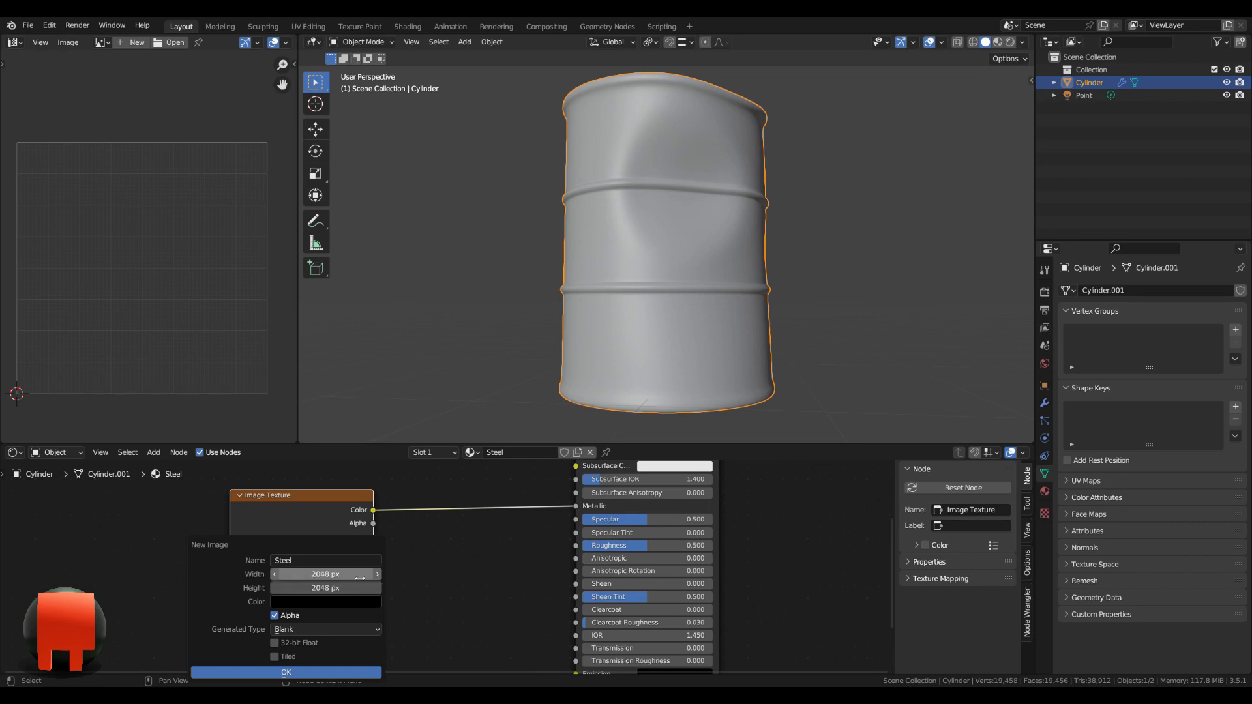
click(327, 674)
Insert a ColorRamp between the Steel image texture and the Metallic input, with its interpolation set to Ease.
drag(313, 514, 202, 517)
key(shift+a)
text(color)
click(400, 566)
click(401, 530)
drag(456, 517, 409, 517)
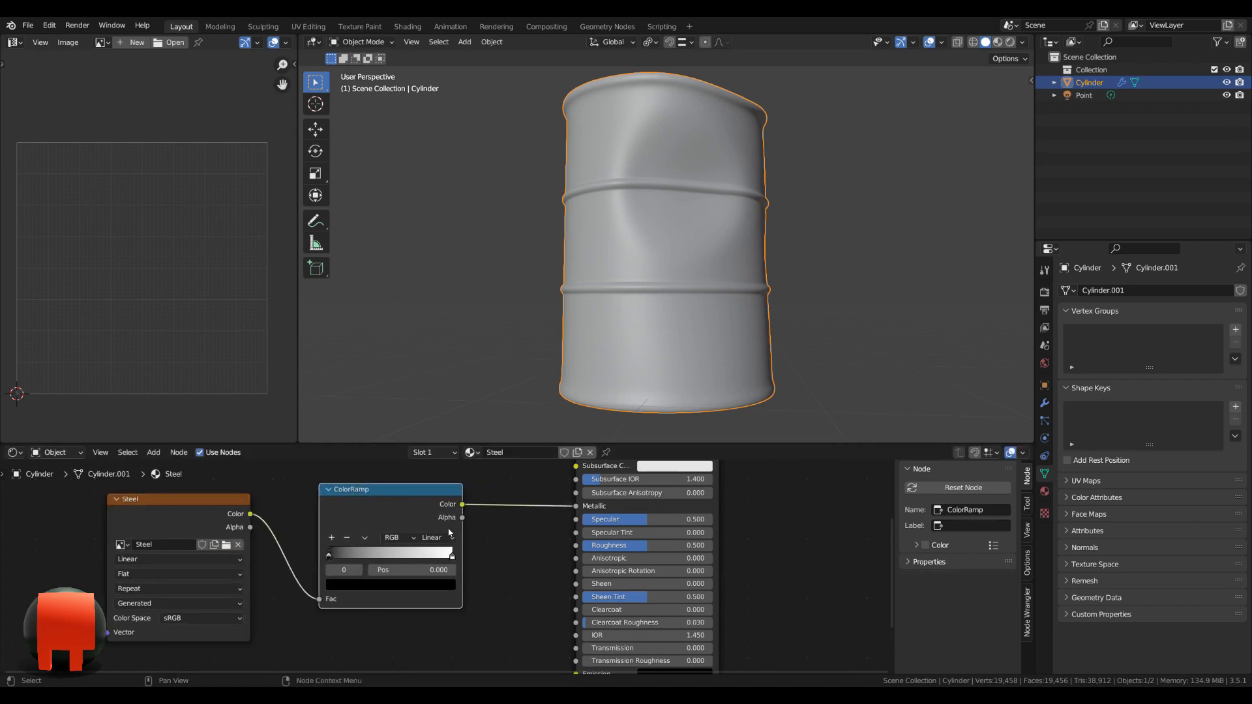
click(450, 540)
click(448, 552)
Duplicate the ColorRamp above the original, feed it from the Steel image texture, and connect its Color to Base Color.
scroll(391, 560, down, 3)
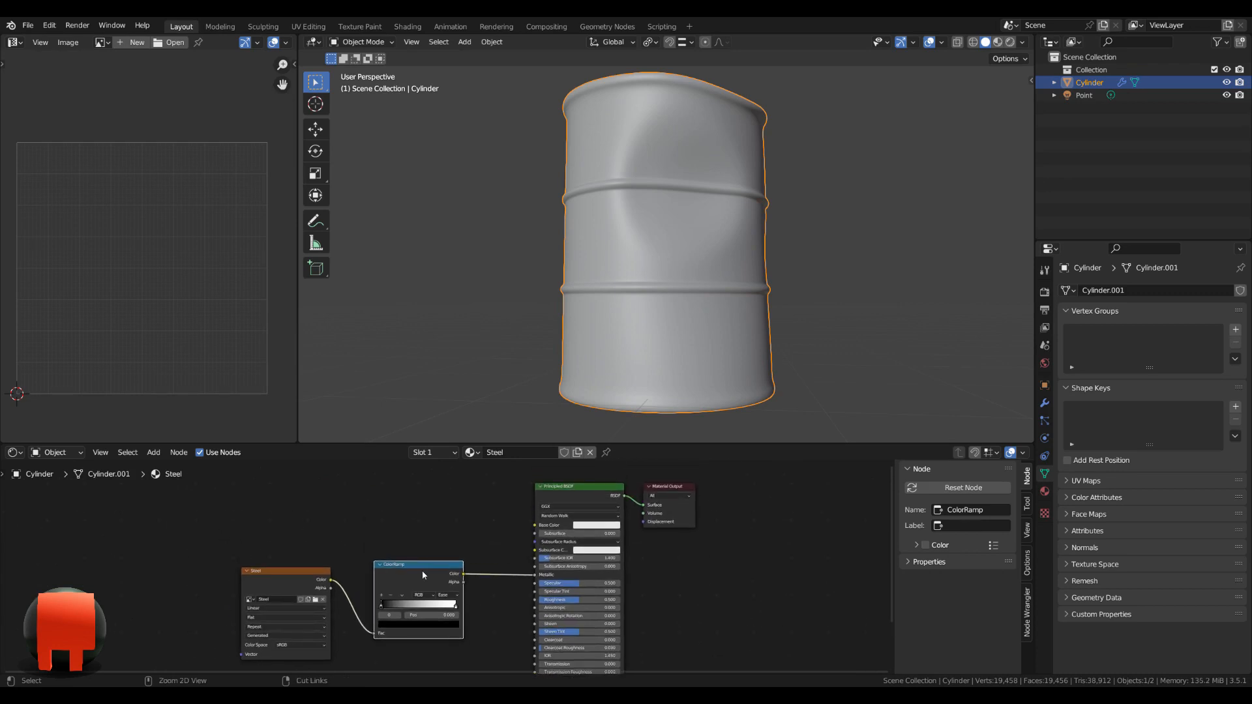
key(shift+d)
click(425, 503)
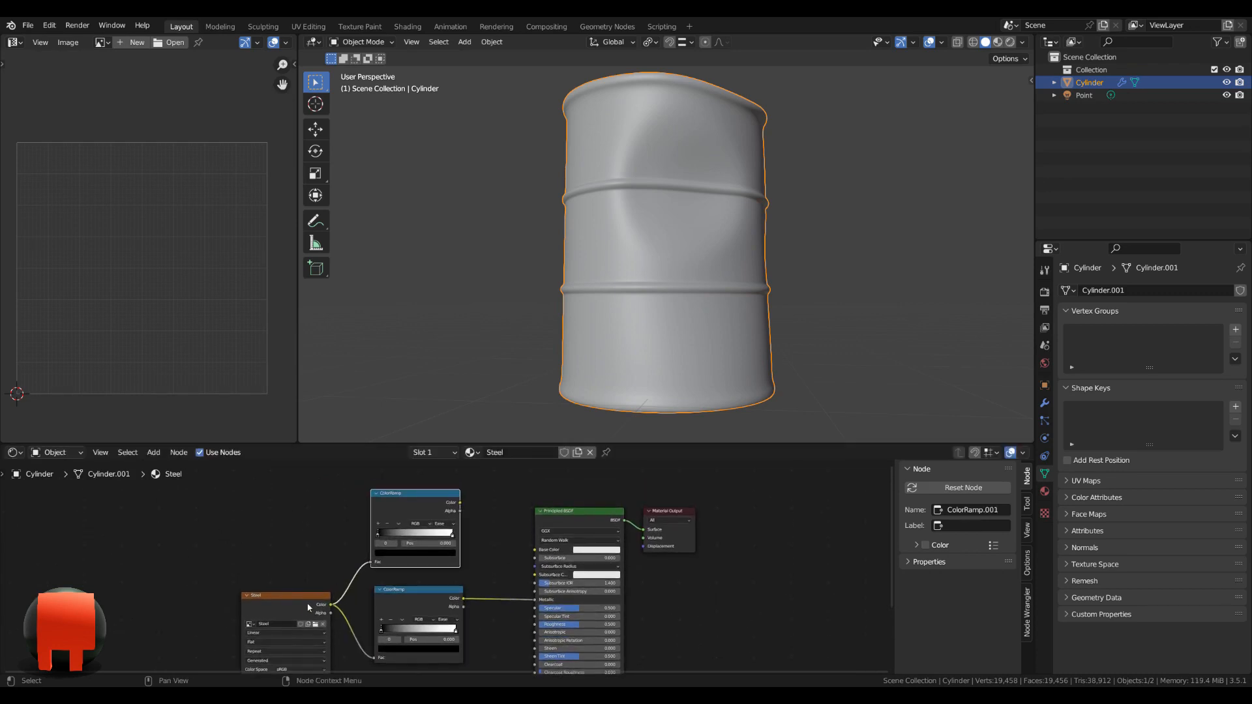
drag(288, 620, 225, 615)
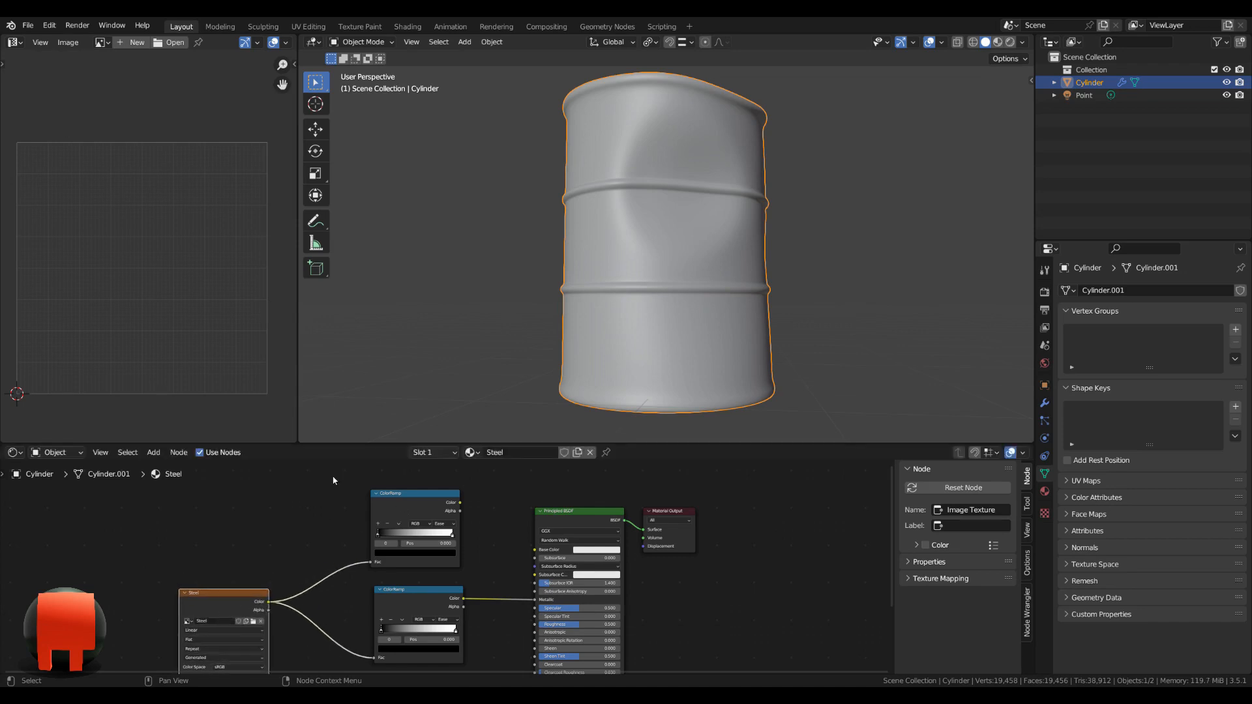
drag(325, 477, 463, 506)
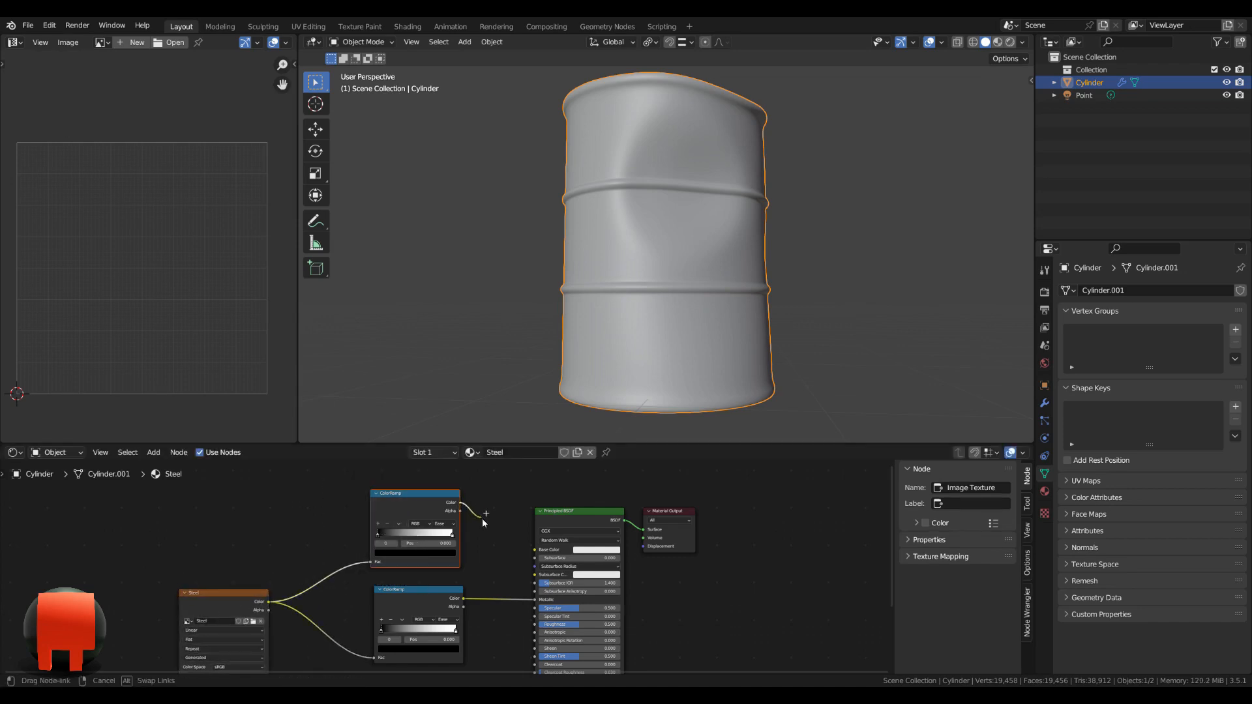
drag(536, 553, 536, 553)
Shift both ColorRamp nodes away from the Principled BSDF and shrink the node editor area to enlarge the 3D view.
scroll(453, 561, down, 1)
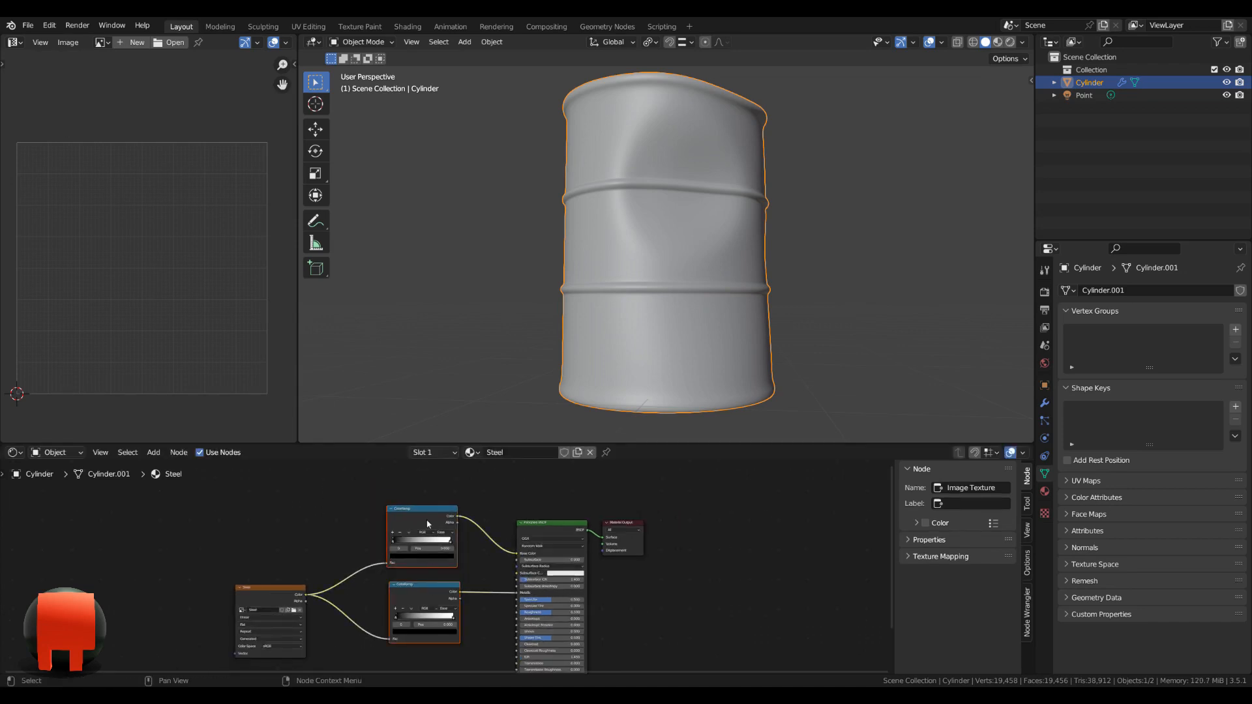
drag(421, 519, 390, 520)
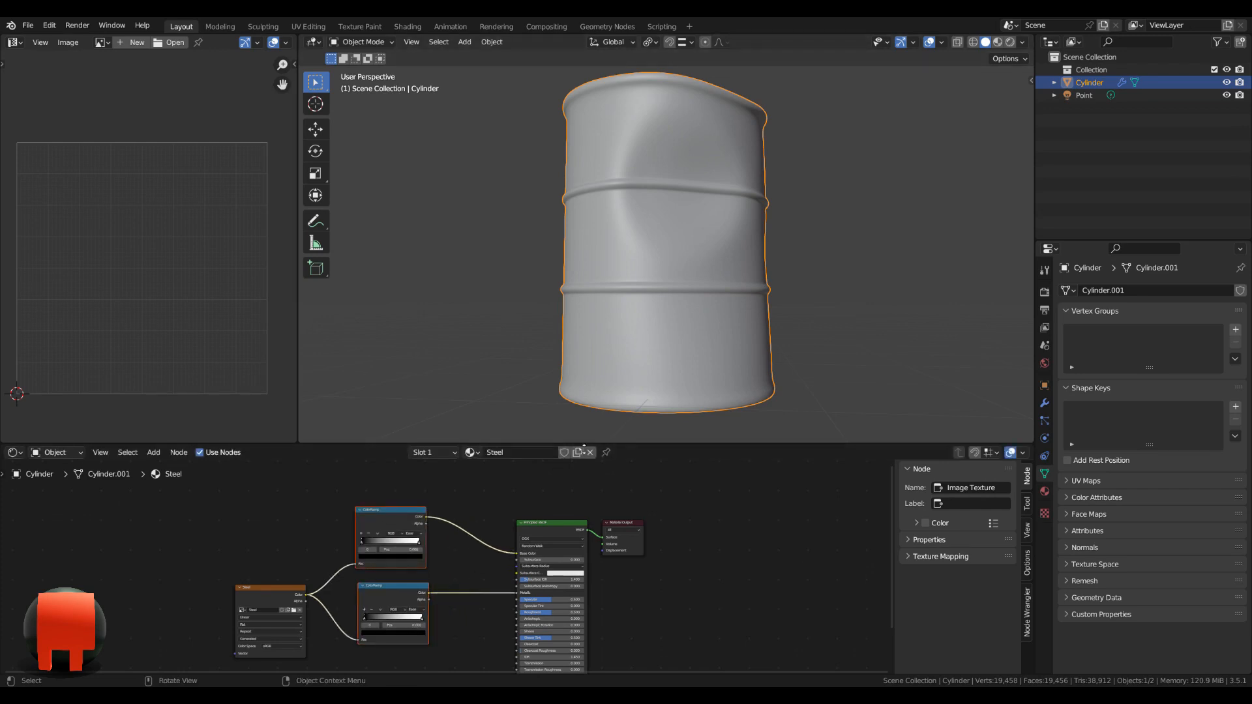
drag(584, 447, 594, 509)
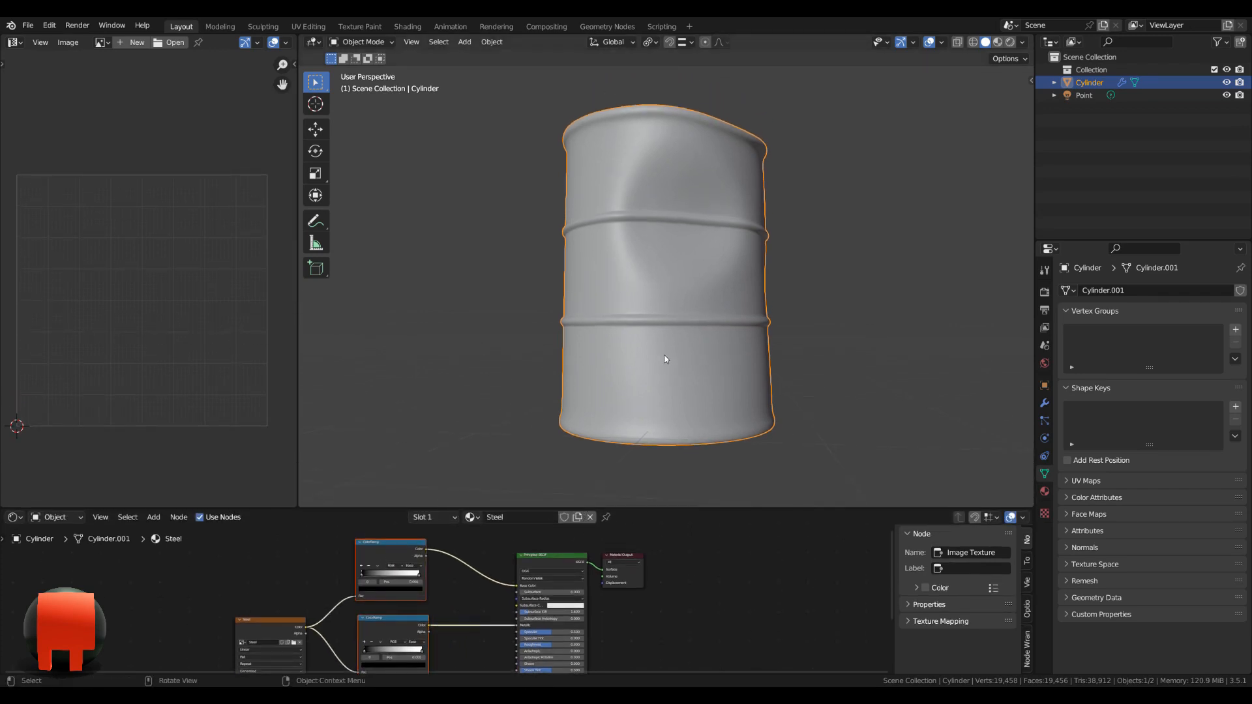
Switch the barrel to Texture Paint mode and fill its Steel image with mid-grey.
key(ctrl+Tab)
click(727, 312)
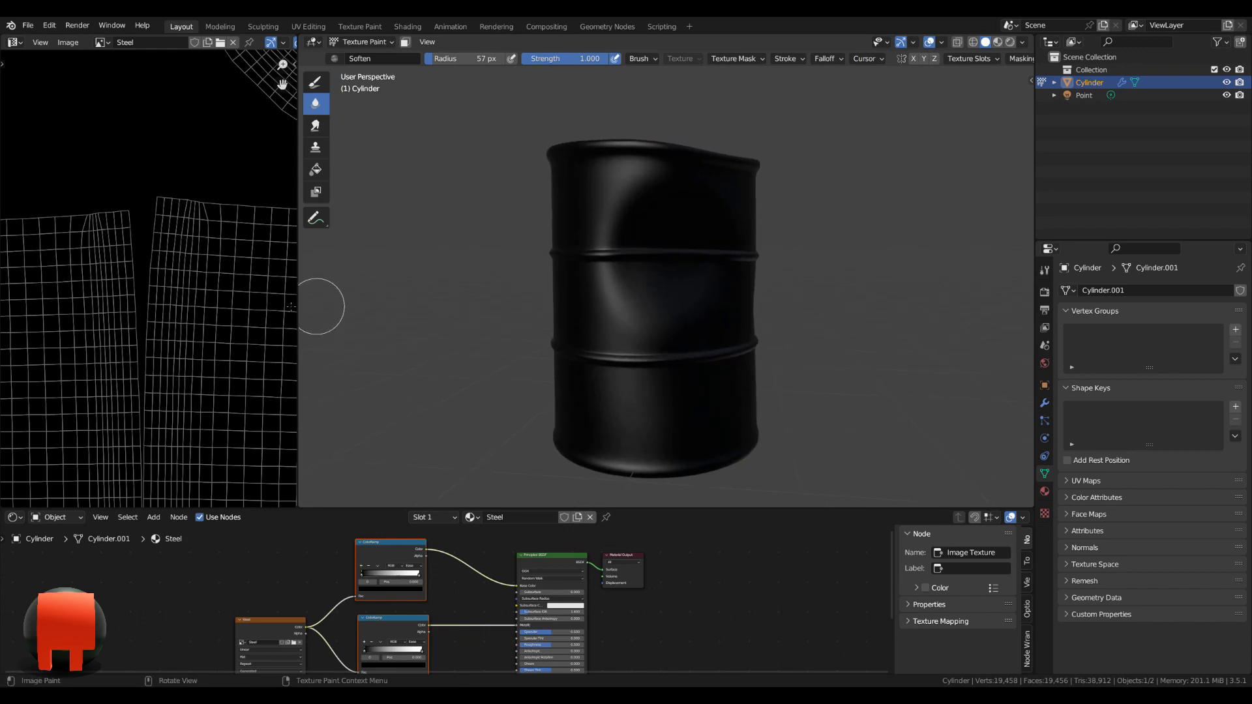
scroll(183, 284, down, 5)
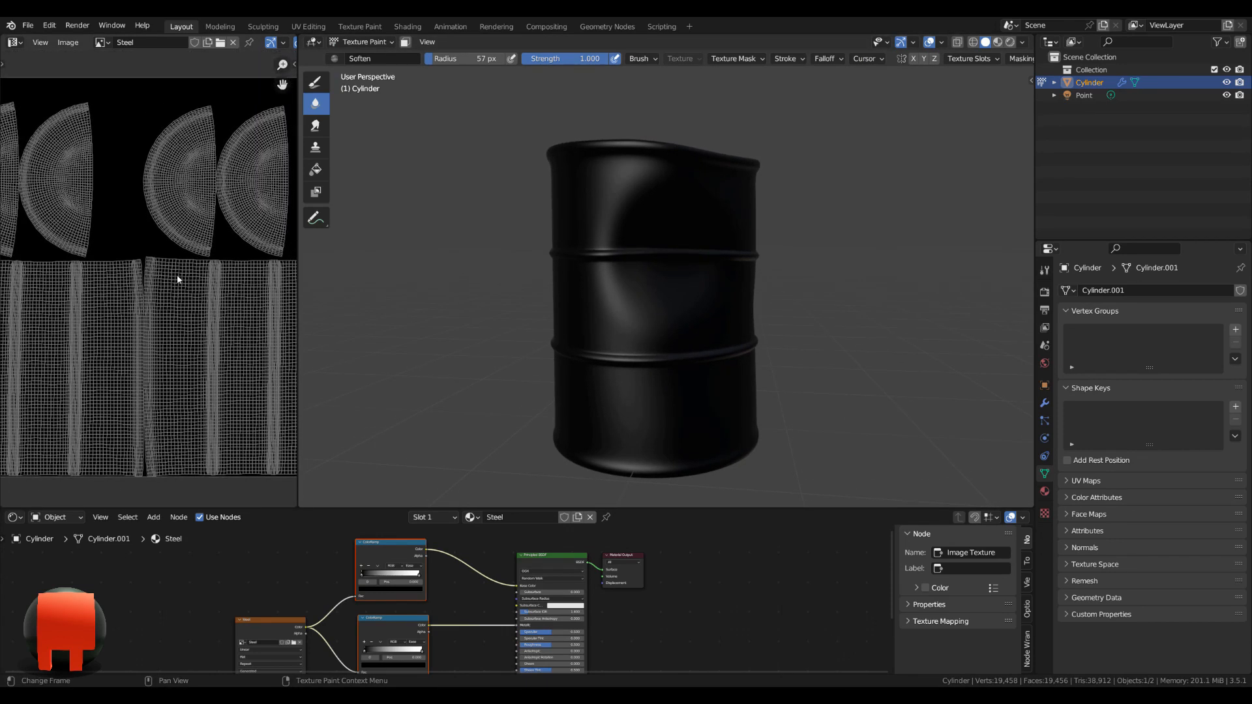
click(316, 169)
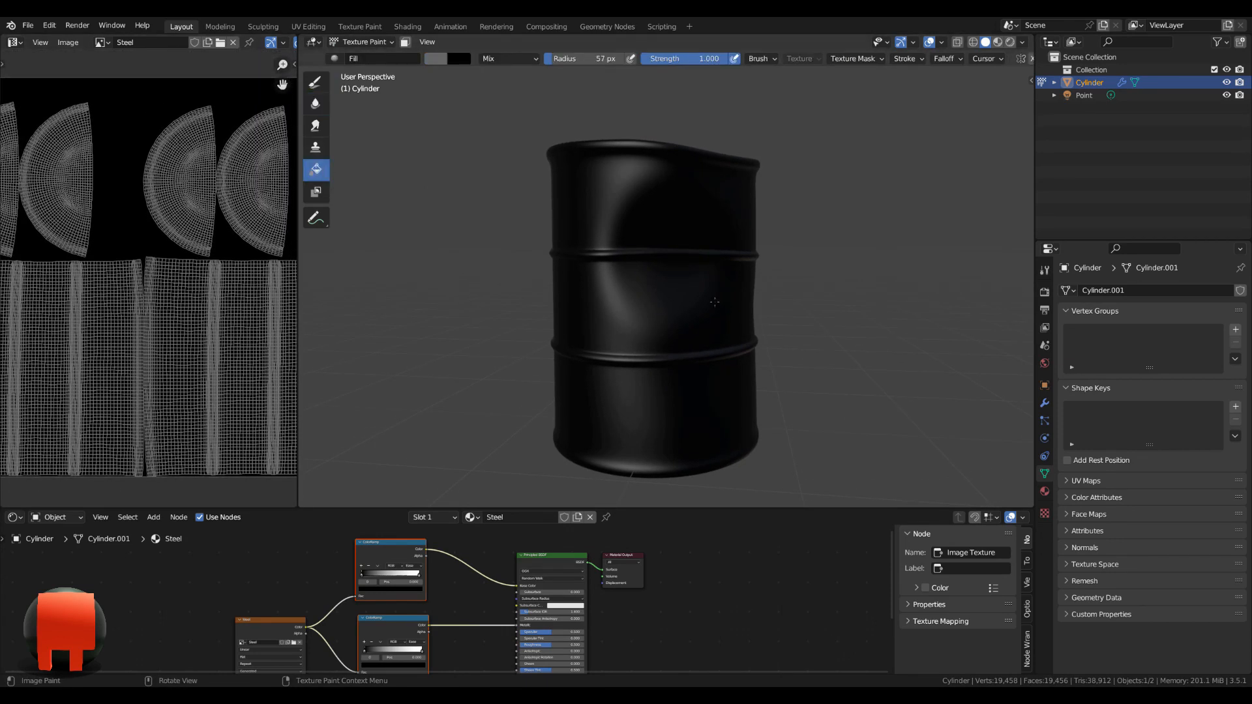
click(441, 62)
click(624, 249)
Choose the TexDraw brush and set its texture mask to a Clouds texture.
click(316, 83)
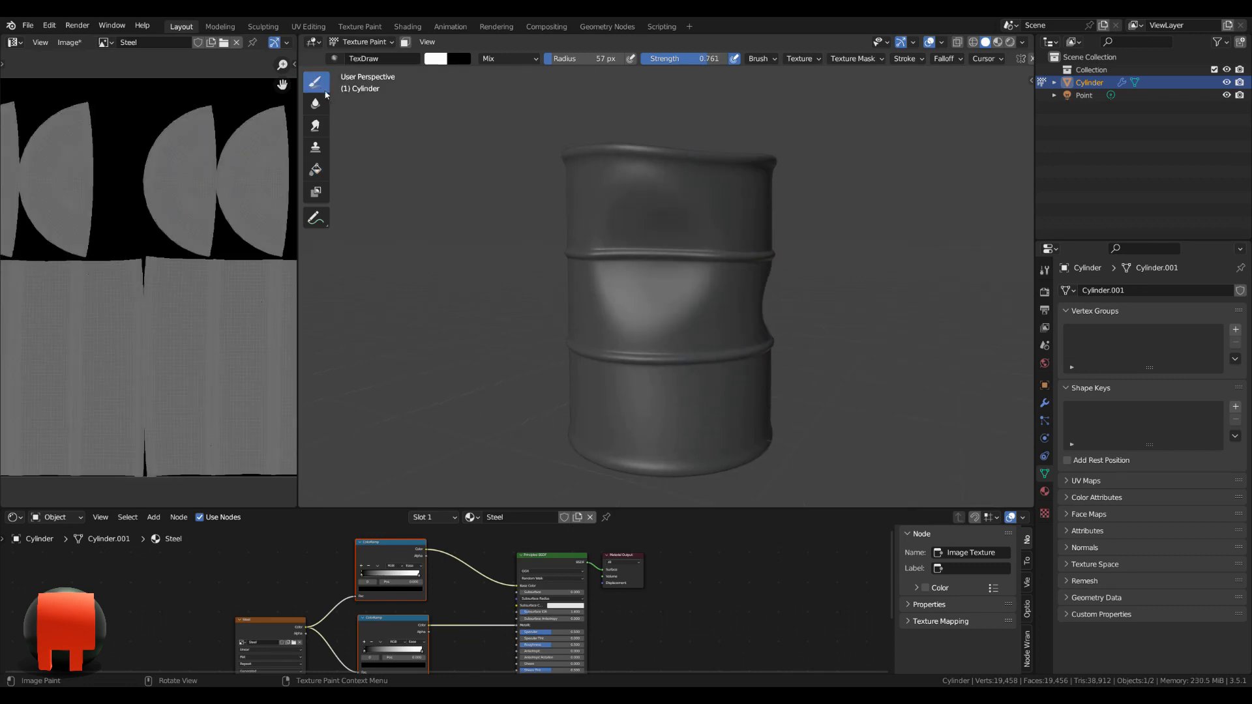
middle_drag(478, 226, 463, 118)
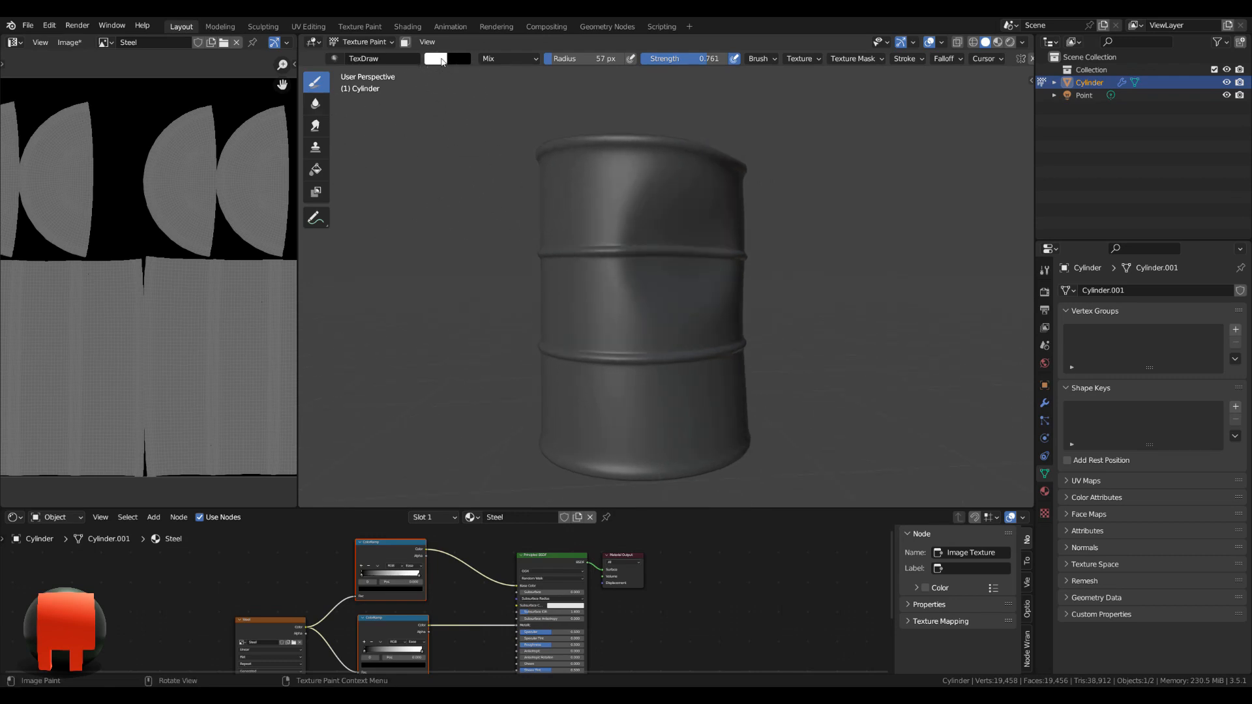
click(442, 60)
click(459, 60)
click(880, 60)
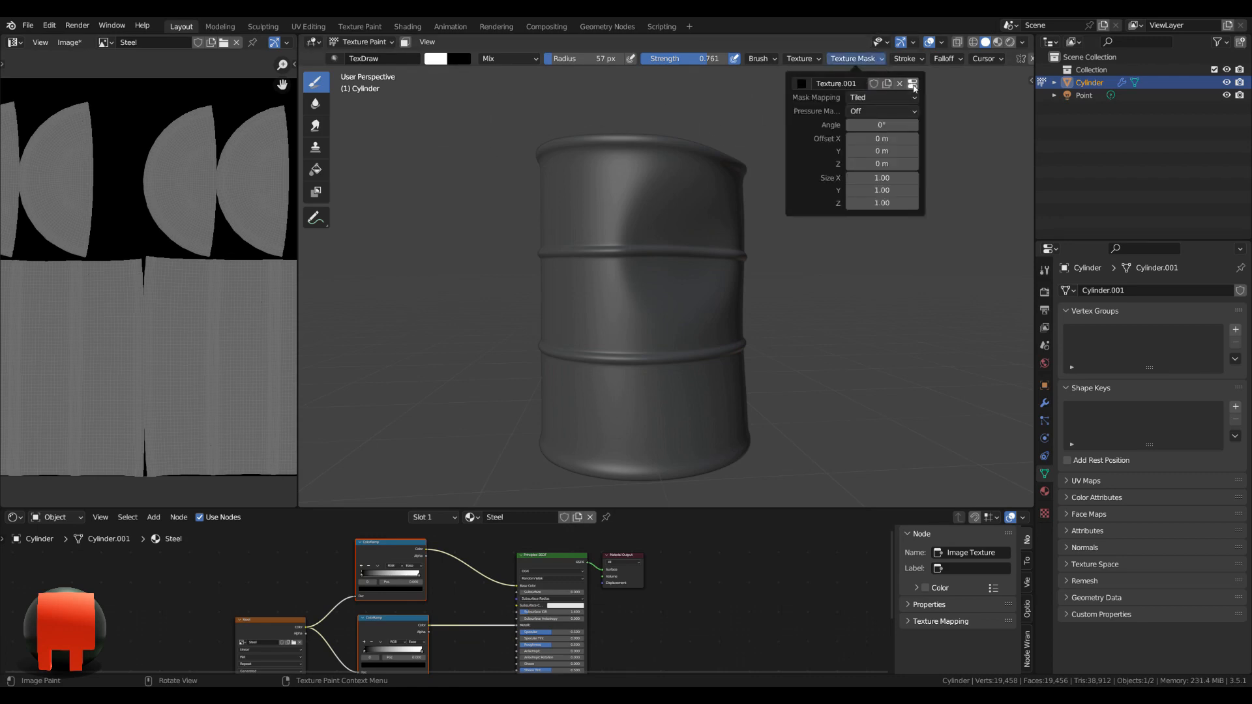
click(915, 84)
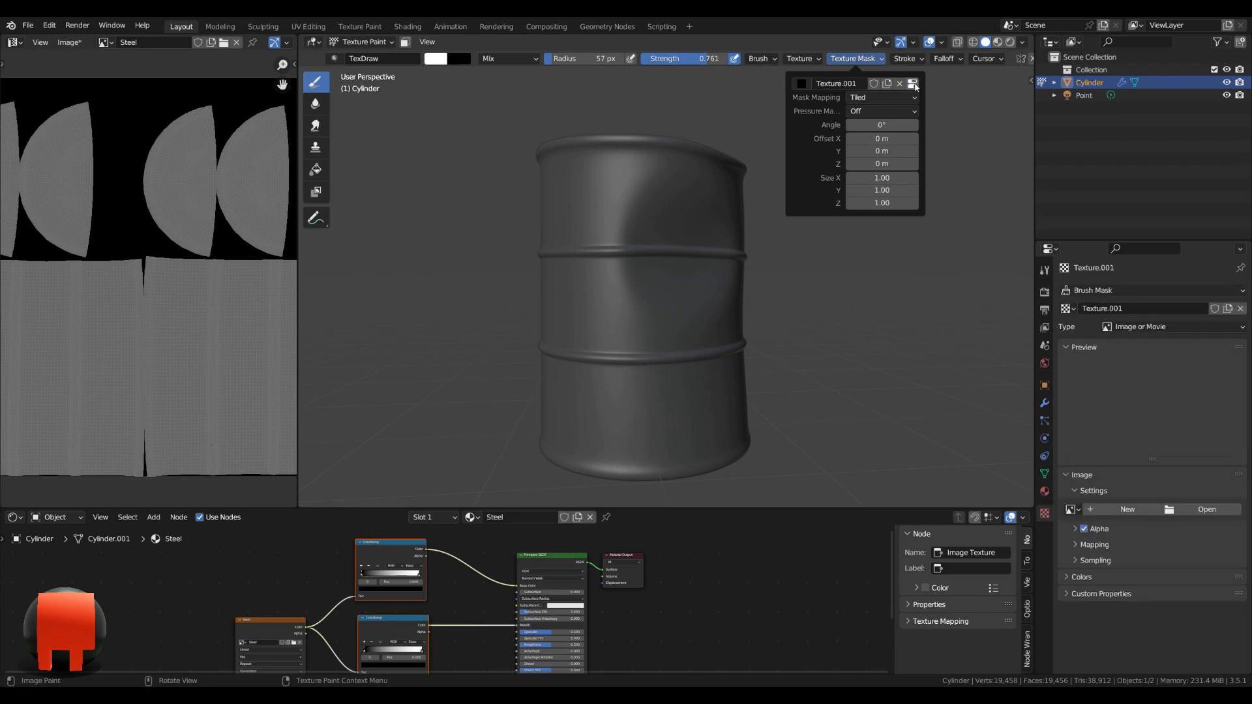
click(1158, 327)
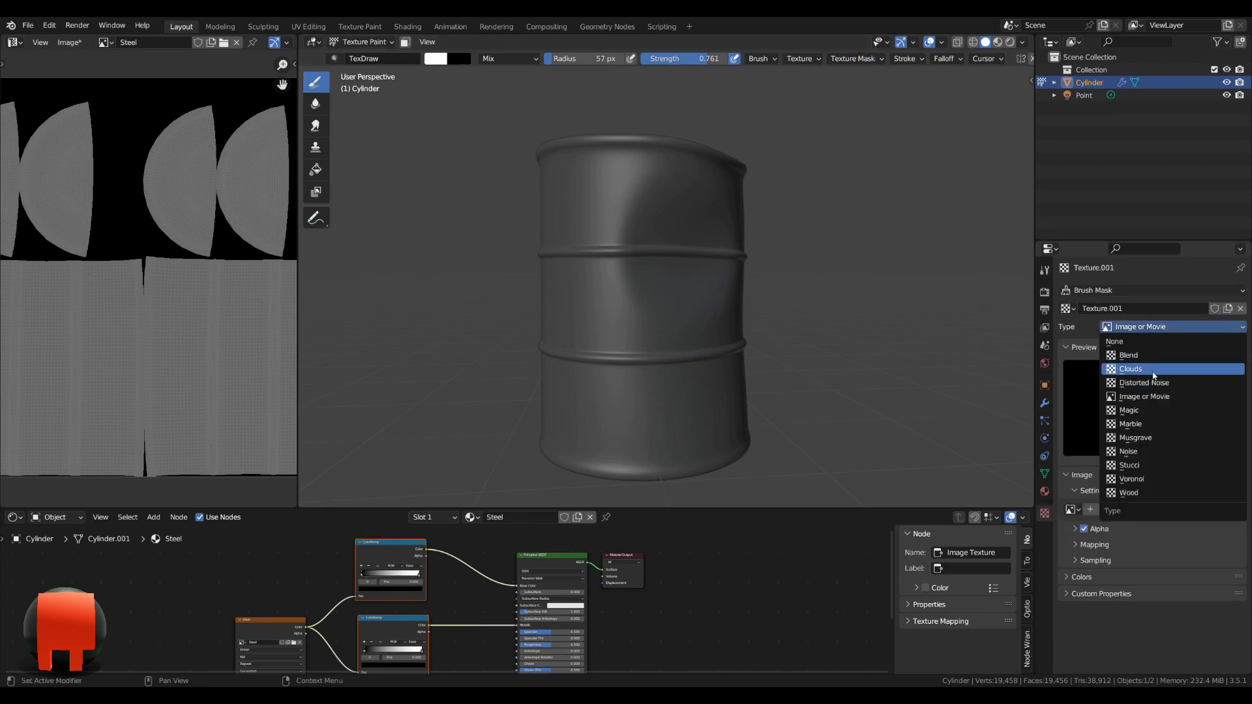
click(1122, 380)
Set the brush radius to 101 px and paint black cloudy patches across the barrel's dented middle section.
scroll(816, 271, up, 1)
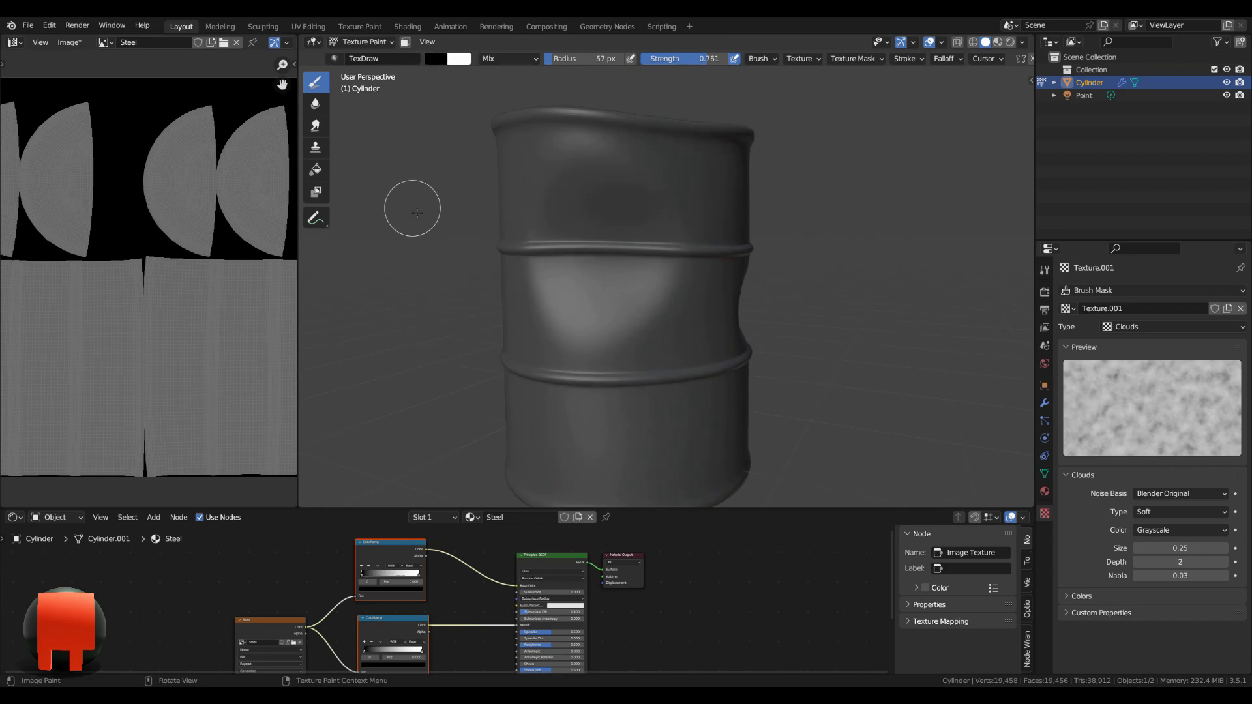
key(f)
click(527, 294)
middle_drag(527, 294, 545, 251)
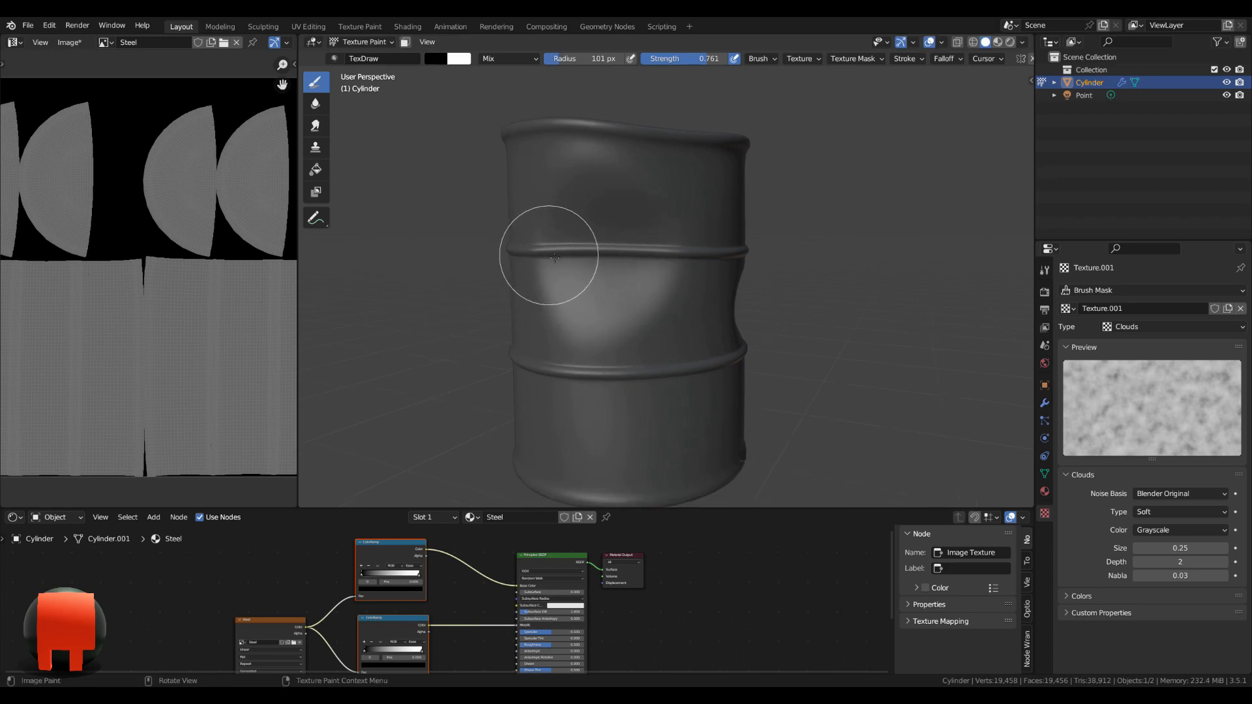
mouse_move(545, 252)
mouse_down()
mouse_move(650, 270)
mouse_move(595, 292)
mouse_move(563, 219)
mouse_move(716, 288)
mouse_up()
Set the brush radius to 69 px and paint black grime around the barrel's upper ring.
key(f)
click(674, 276)
mouse_move(674, 277)
middle_down()
mouse_move(746, 301)
mouse_move(832, 243)
mouse_move(820, 288)
mouse_move(854, 297)
mouse_move(760, 282)
middle_up()
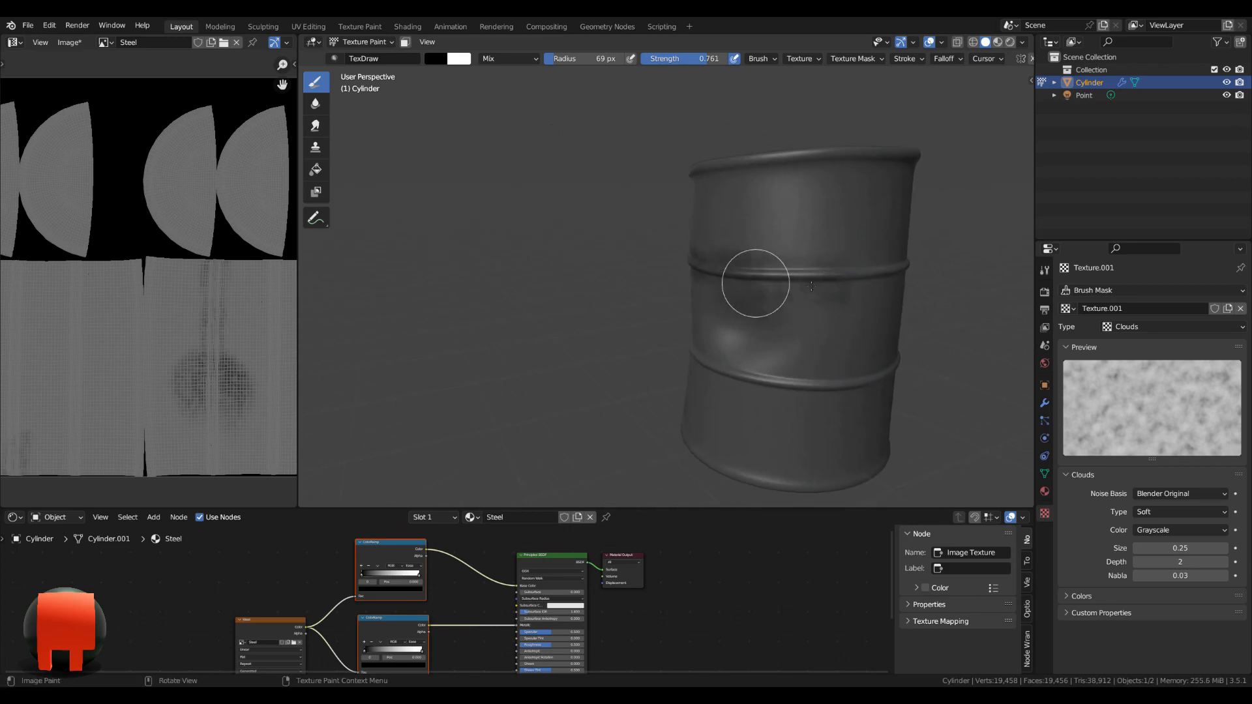
mouse_move(925, 271)
middle_down()
mouse_move(888, 298)
mouse_move(665, 274)
middle_up()
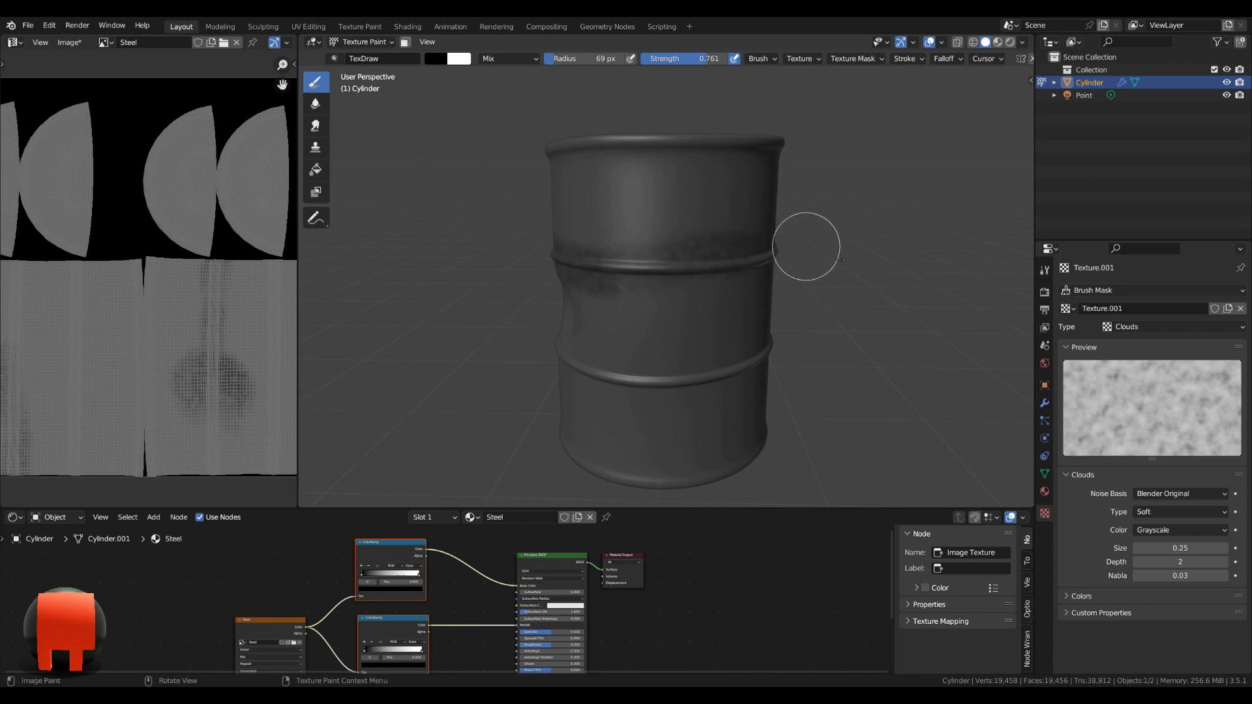
middle_drag(883, 282, 774, 283)
mouse_move(879, 277)
middle_down()
mouse_move(867, 293)
mouse_move(792, 287)
middle_up()
Set the brush radius to 108 px and paint black grime into the dents around the barrel's upper and middle sections.
key(f)
click(884, 293)
mouse_move(922, 280)
middle_down()
mouse_move(699, 302)
mouse_move(774, 313)
middle_up()
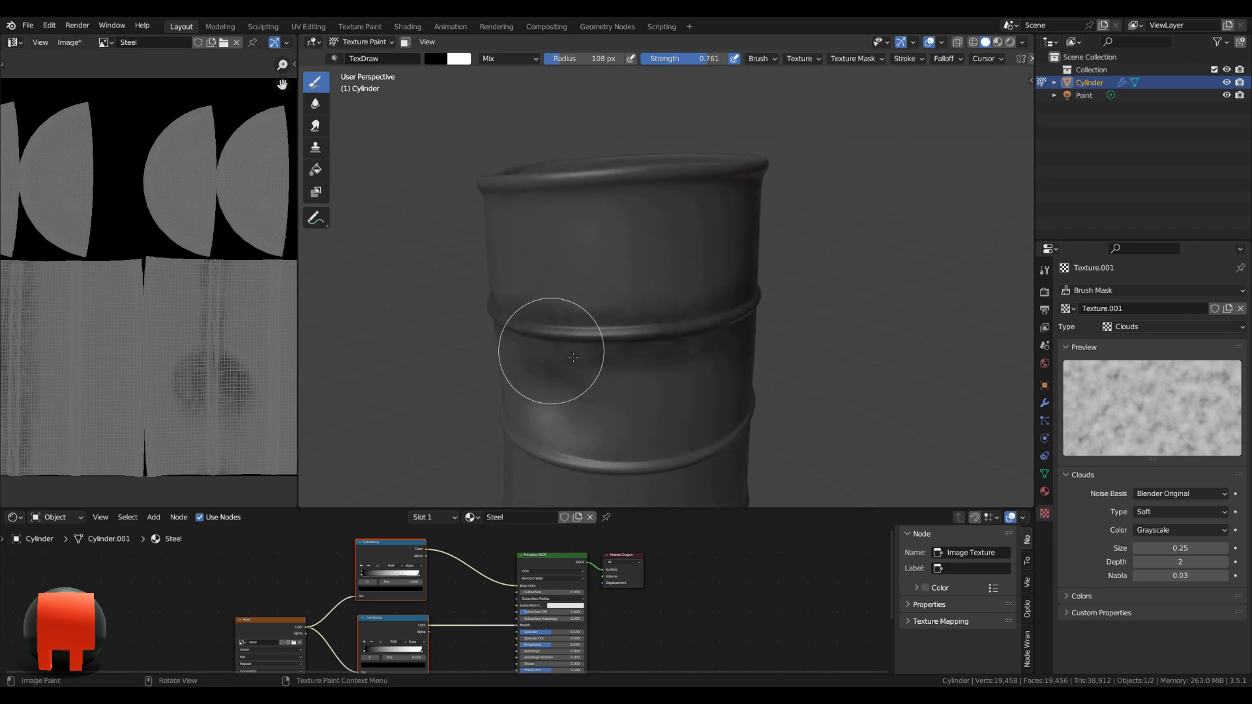
mouse_move(548, 363)
middle_down()
mouse_move(672, 351)
mouse_move(632, 353)
mouse_move(671, 397)
middle_up()
mouse_move(672, 397)
mouse_down()
mouse_move(699, 433)
mouse_move(627, 373)
mouse_up()
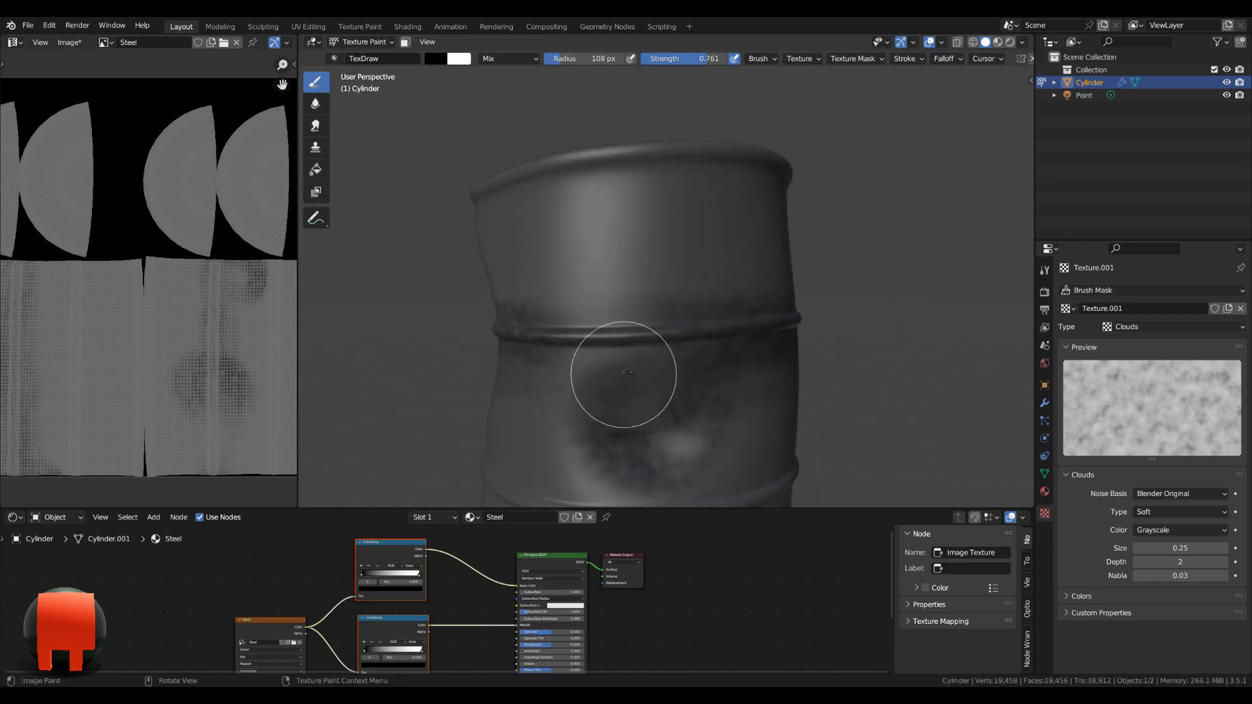
mouse_move(607, 409)
middle_down()
mouse_move(590, 332)
mouse_move(669, 386)
middle_up()
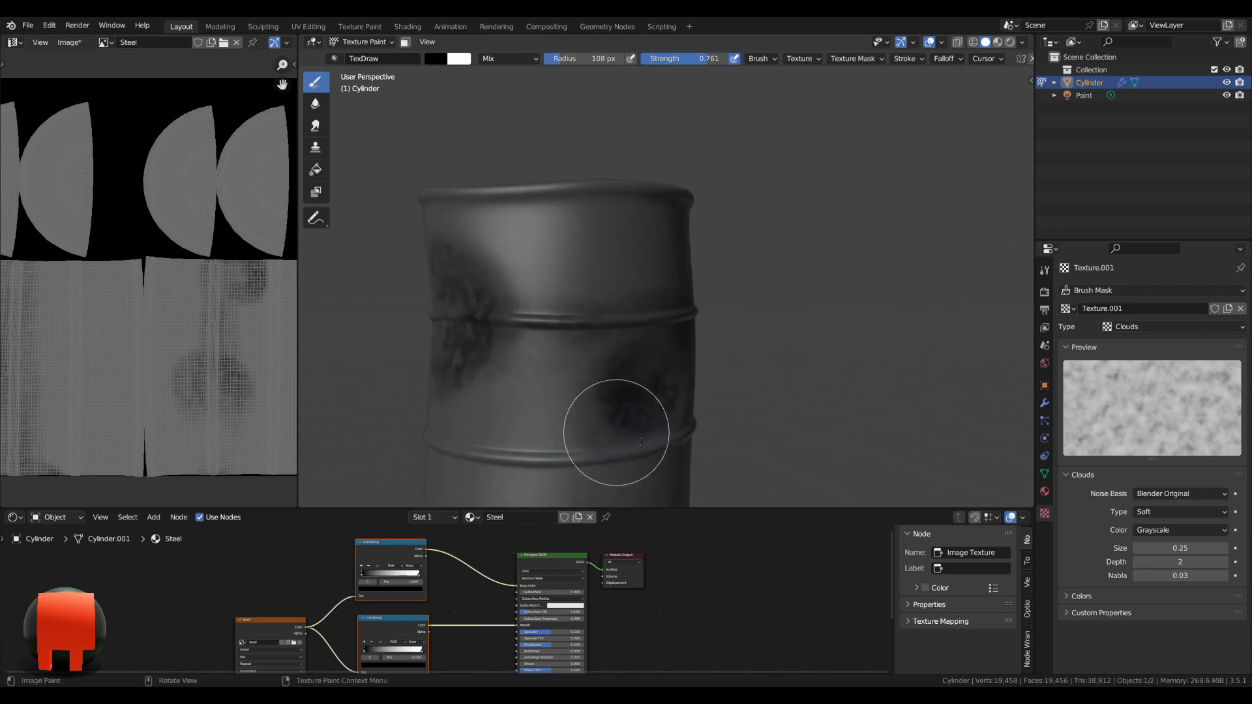
mouse_move(557, 378)
middle_down()
mouse_move(600, 363)
mouse_move(540, 344)
middle_up()
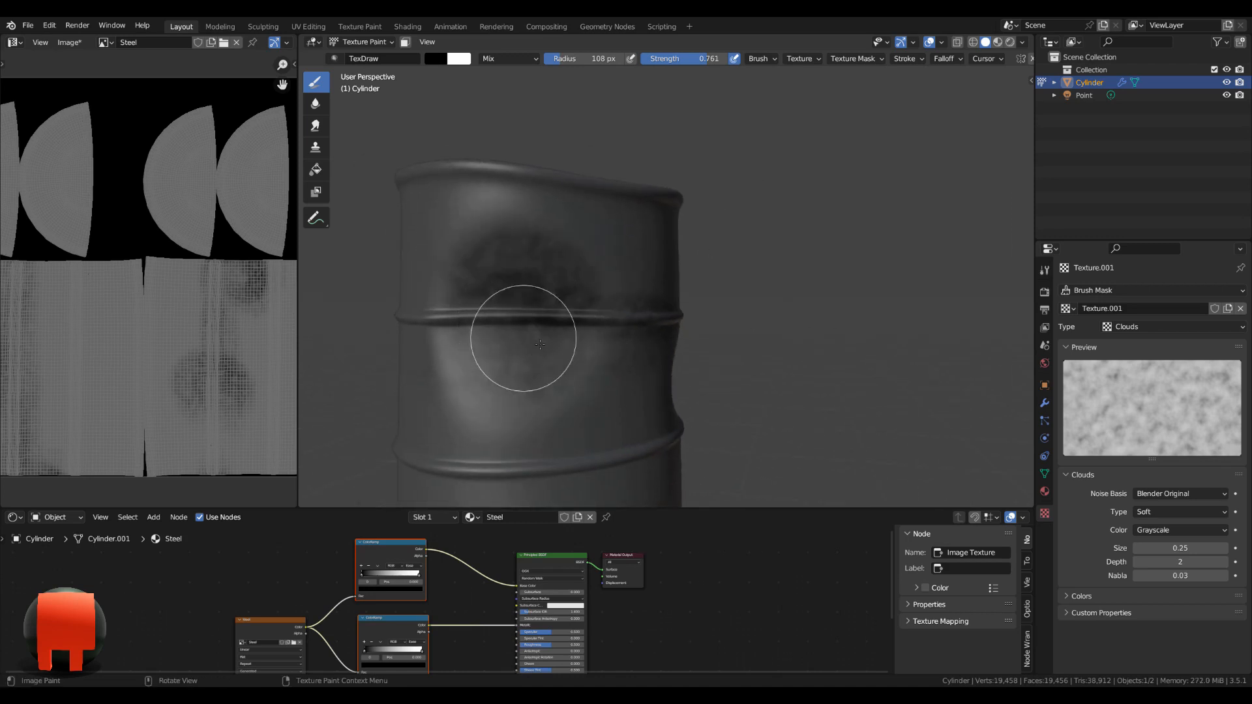
mouse_move(540, 345)
mouse_down()
mouse_move(507, 288)
mouse_move(456, 269)
mouse_move(485, 386)
mouse_up()
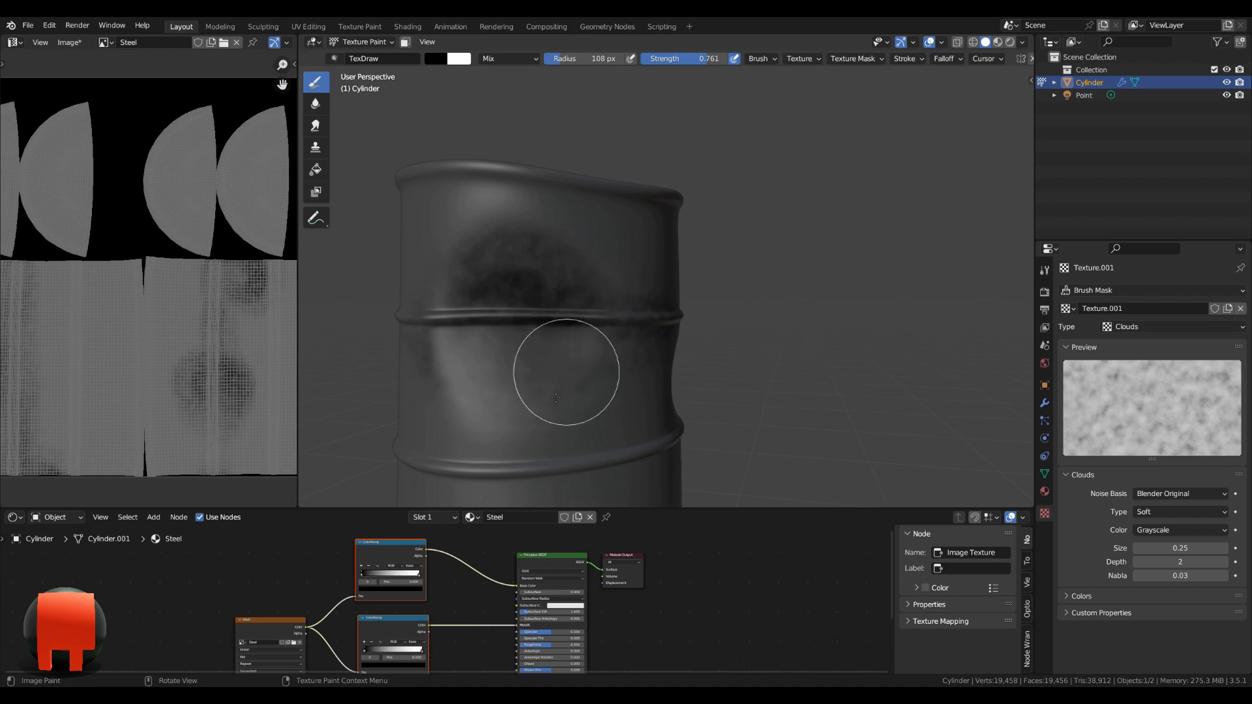
mouse_move(481, 363)
middle_down()
mouse_move(693, 374)
mouse_move(680, 340)
mouse_move(607, 346)
mouse_move(585, 365)
mouse_move(692, 303)
mouse_move(717, 241)
middle_up()
Resize the brush to 81 px, then 117 px, and paint black grime patches near the barrel's lower ring.
scroll(522, 346, down, 4)
scroll(693, 374, up, 2)
key(f)
click(694, 341)
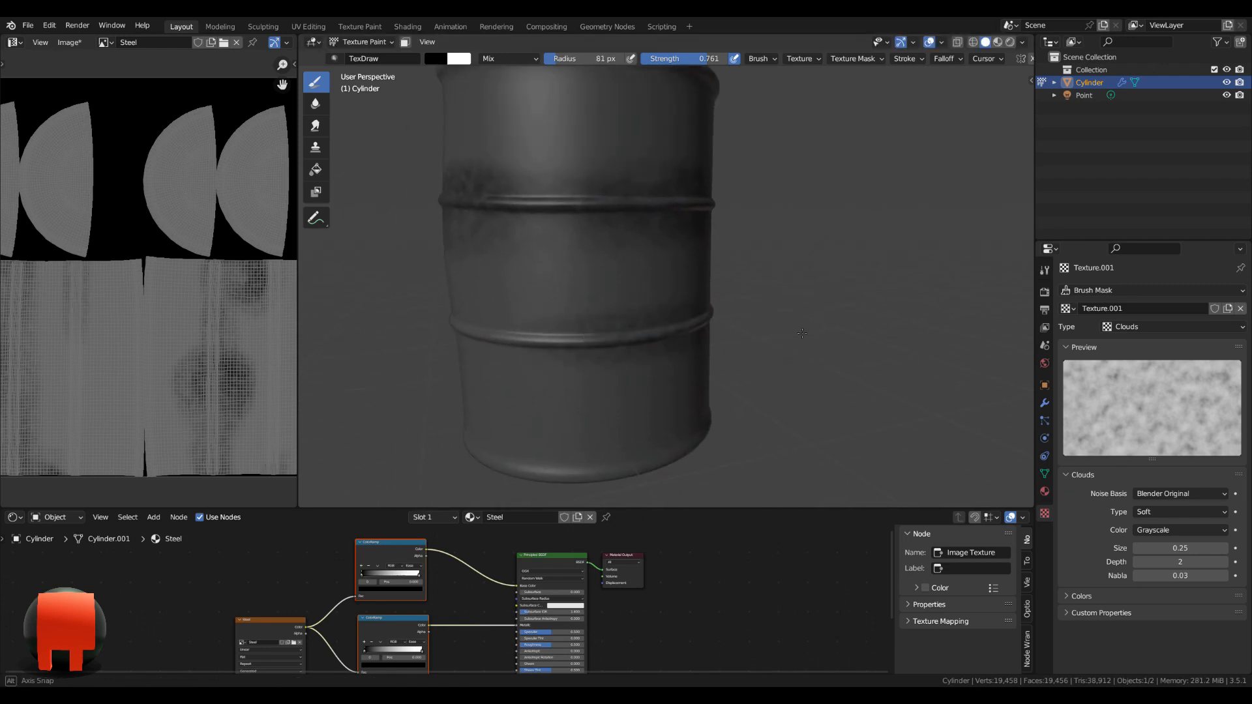
key(f)
mouse_move(802, 333)
middle_down()
mouse_move(851, 334)
mouse_move(783, 328)
mouse_move(737, 339)
middle_up()
click(753, 338)
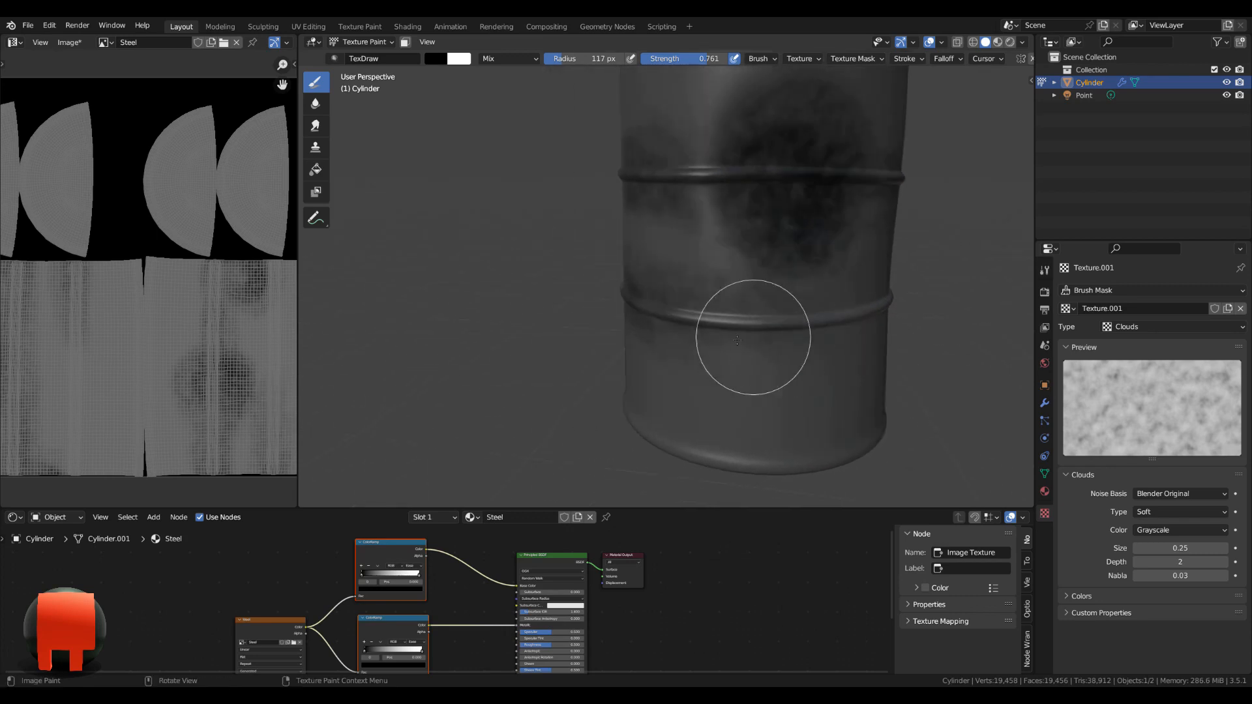
Set the brush radius to 84 px and paint black grime along the lower ring all around the barrel.
alt+drag(918, 347, 755, 333)
scroll(874, 328, down, 1)
mouse_move(892, 342)
middle_down()
mouse_move(872, 371)
mouse_move(829, 349)
mouse_move(607, 388)
middle_up()
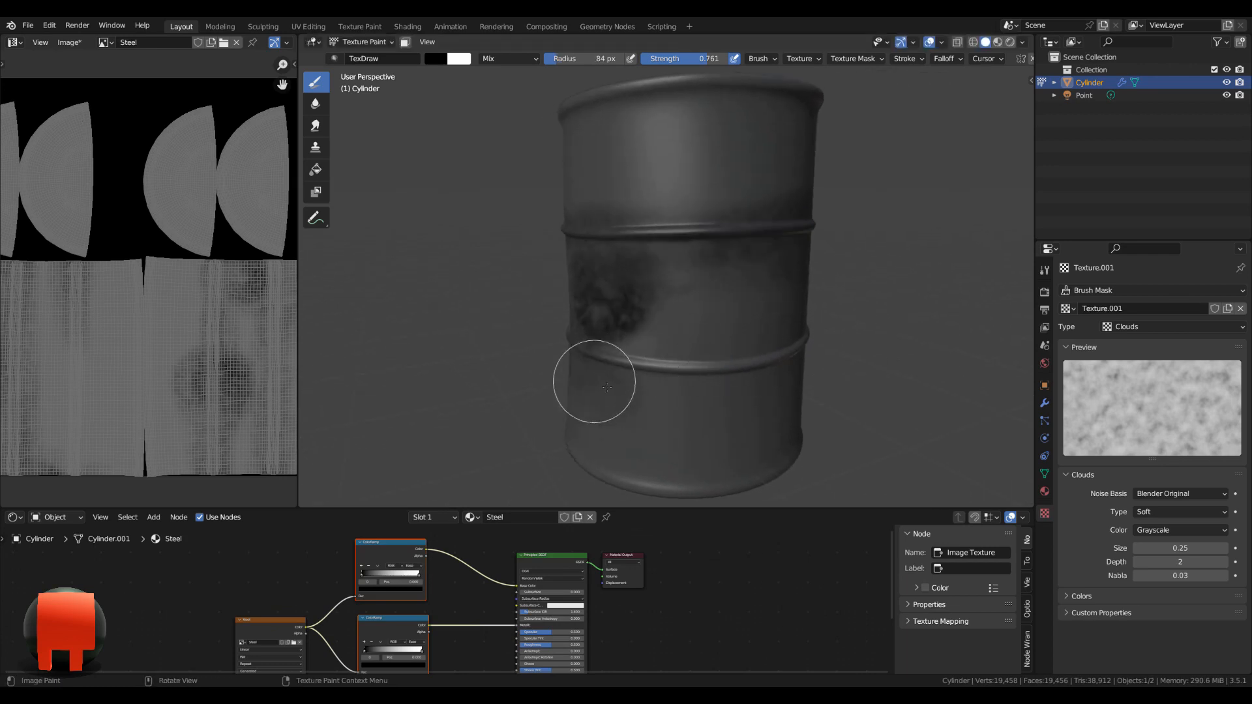
middle_drag(876, 367, 737, 369)
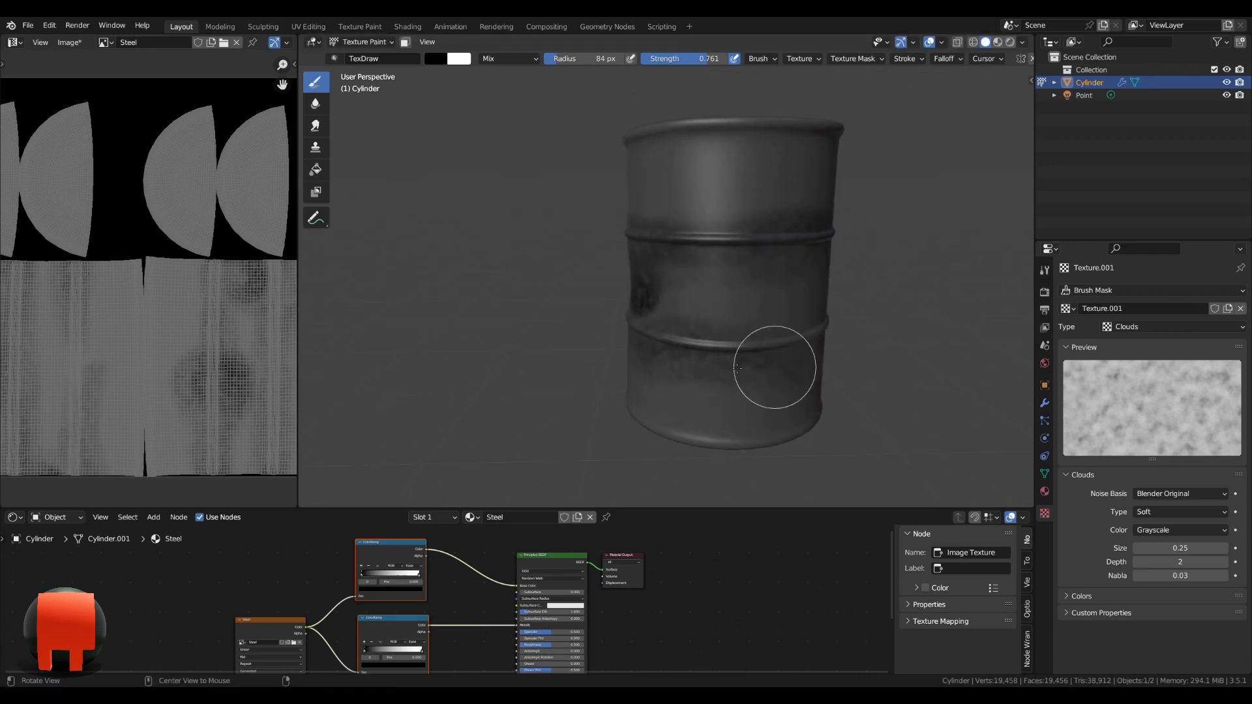
middle_drag(810, 340, 765, 357)
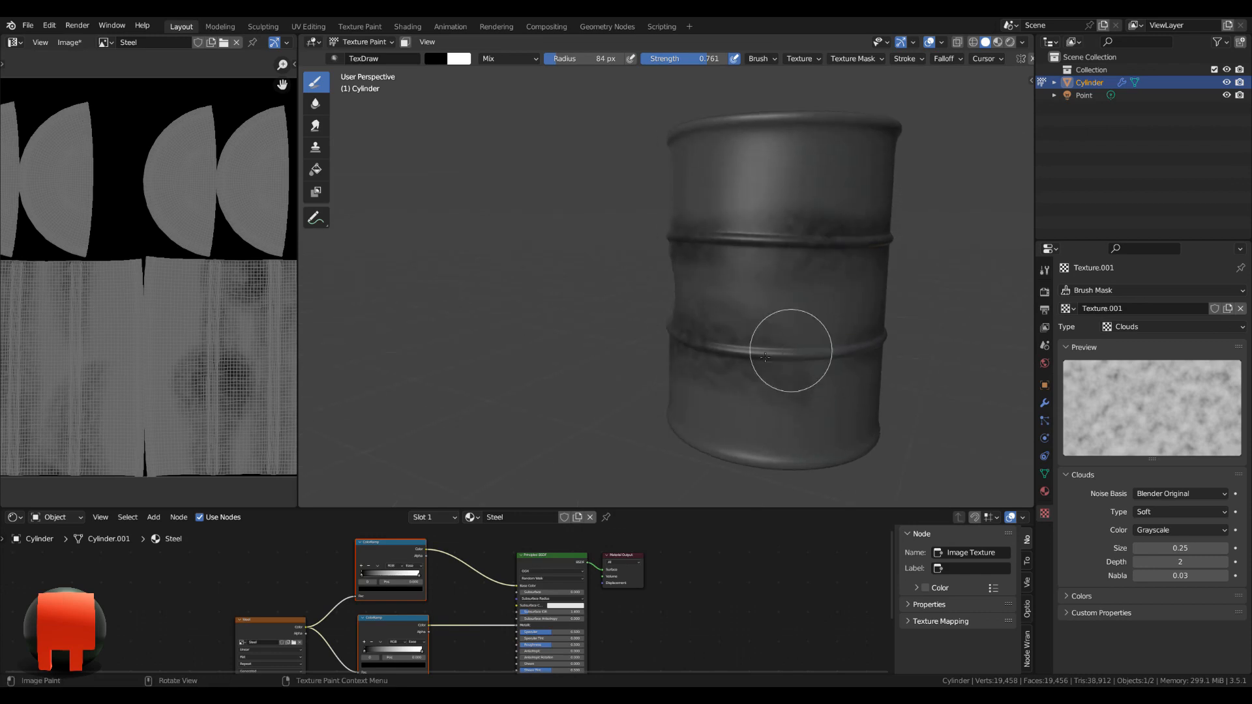
mouse_move(919, 353)
middle_down()
mouse_move(797, 387)
mouse_move(913, 382)
middle_up()
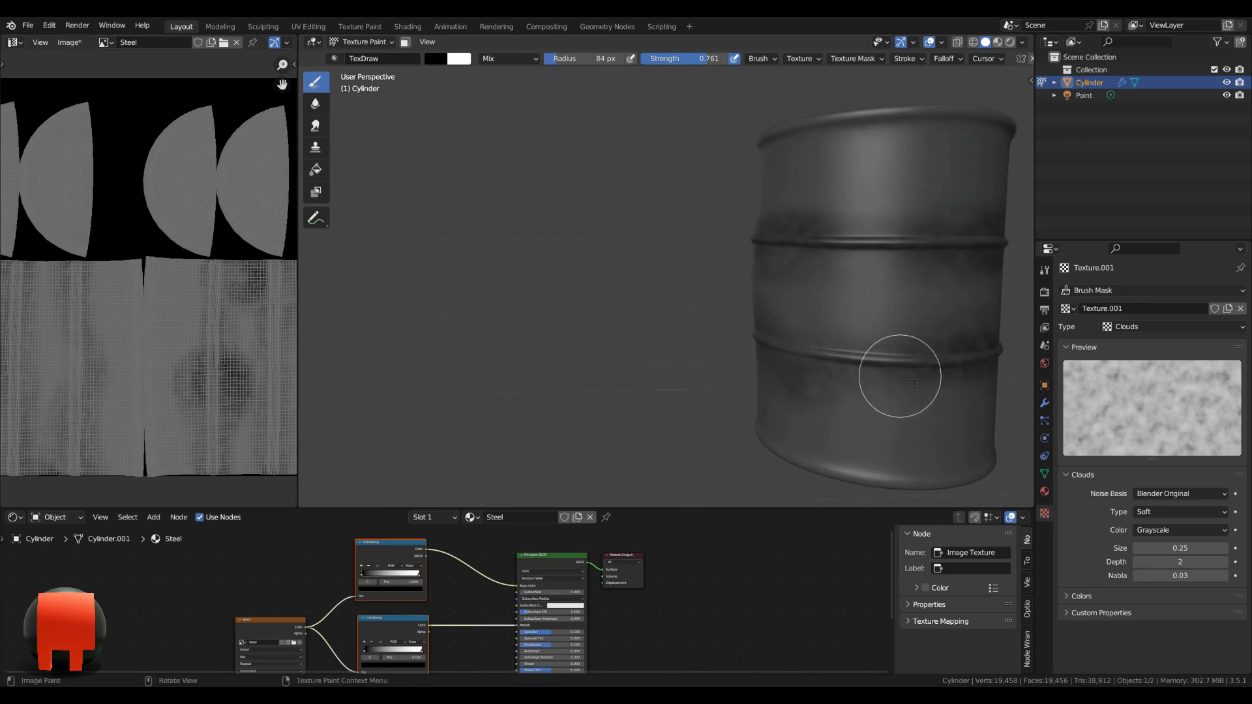
mouse_move(822, 367)
middle_down()
mouse_move(932, 381)
mouse_move(878, 383)
mouse_move(1021, 384)
middle_up()
mouse_move(878, 403)
middle_down()
mouse_move(889, 405)
mouse_move(742, 398)
middle_up()
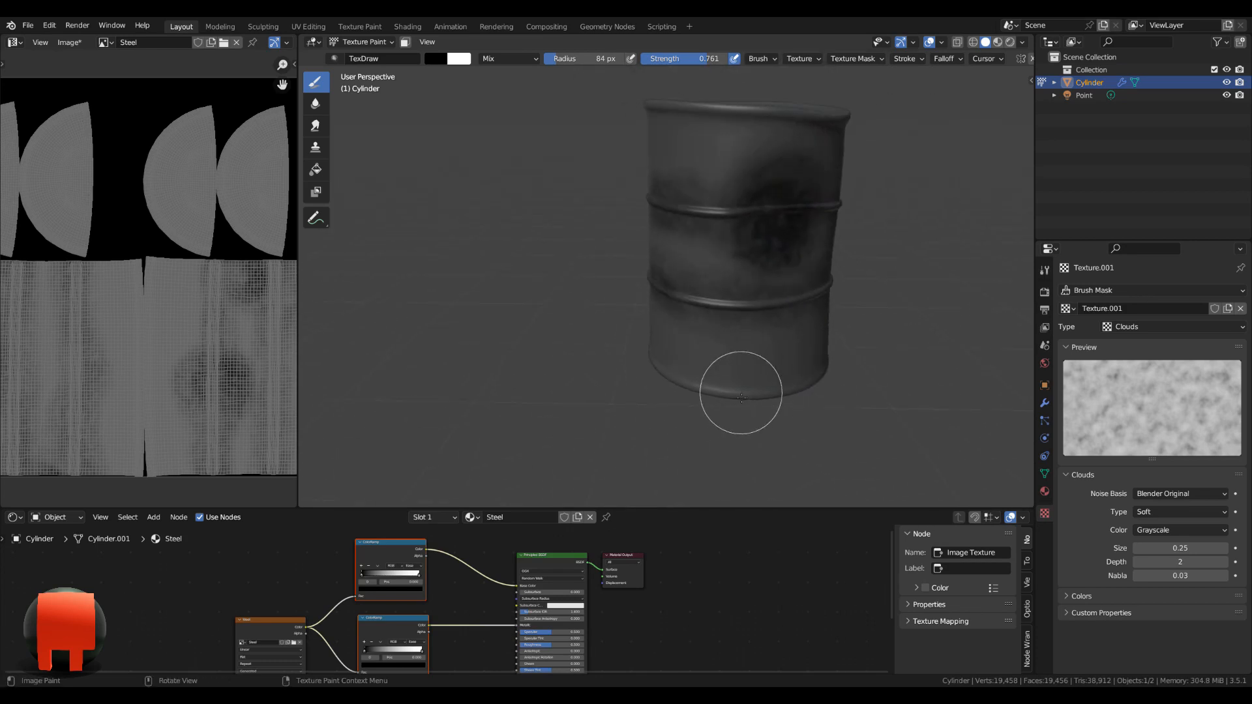
Paint black grime around the barrel's bottom edge with the 84 px brush.
middle_drag(926, 391, 861, 401)
drag(851, 402, 803, 401)
mouse_move(921, 394)
shift+middle_down()
mouse_move(849, 363)
mouse_move(617, 393)
shift+middle_up()
mouse_move(763, 370)
alt+mouse_down()
mouse_move(848, 355)
mouse_move(792, 390)
alt+mouse_up()
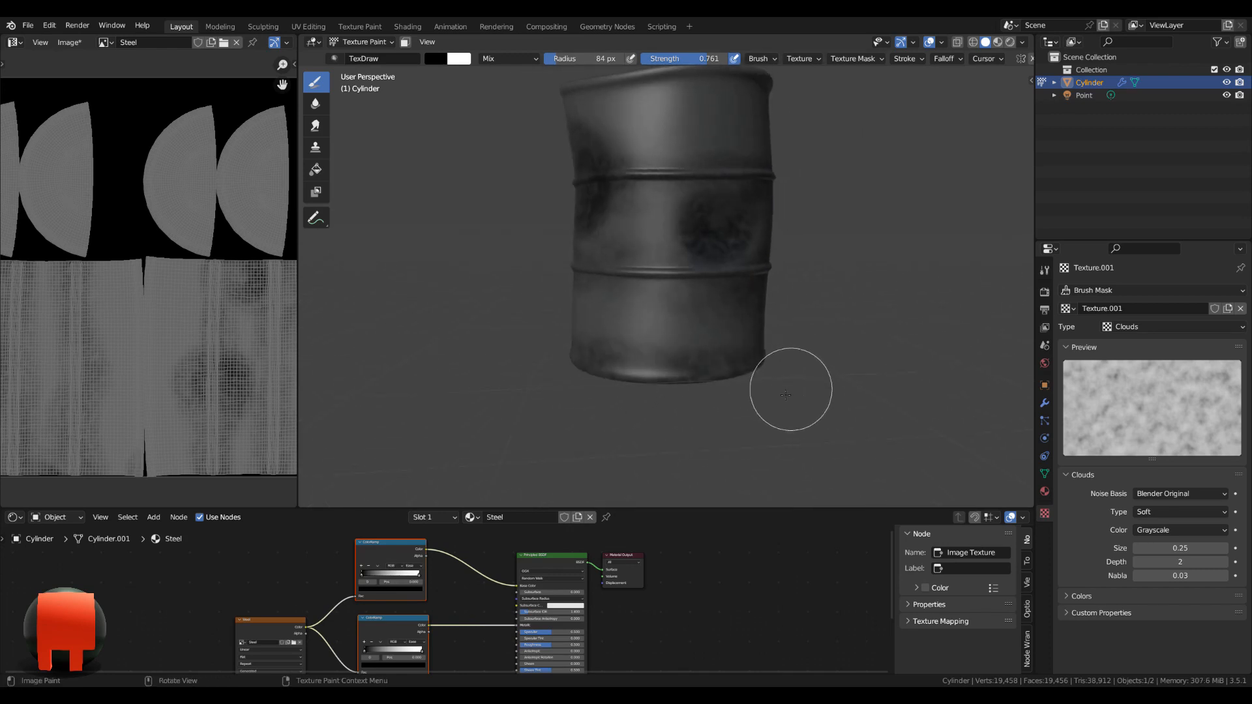
alt+drag(881, 372, 758, 402)
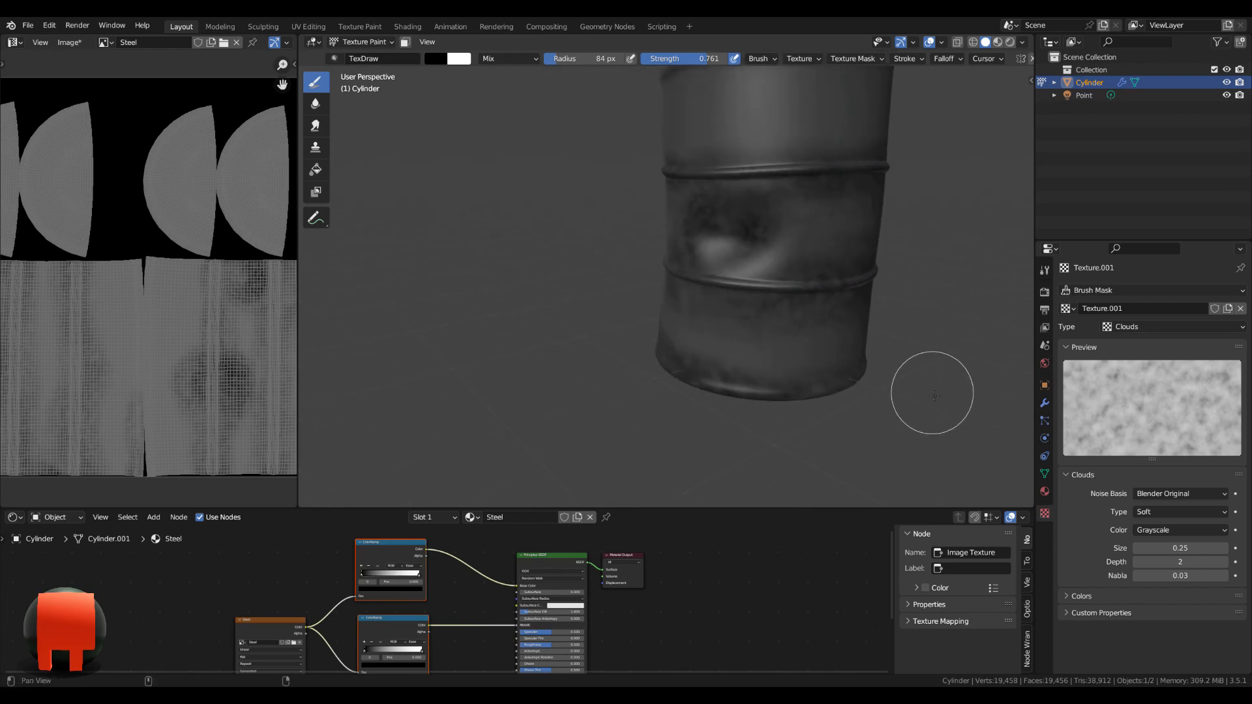
alt+drag(933, 392, 666, 391)
alt+drag(813, 391, 620, 397)
alt+drag(939, 392, 660, 366)
alt+drag(930, 363, 810, 386)
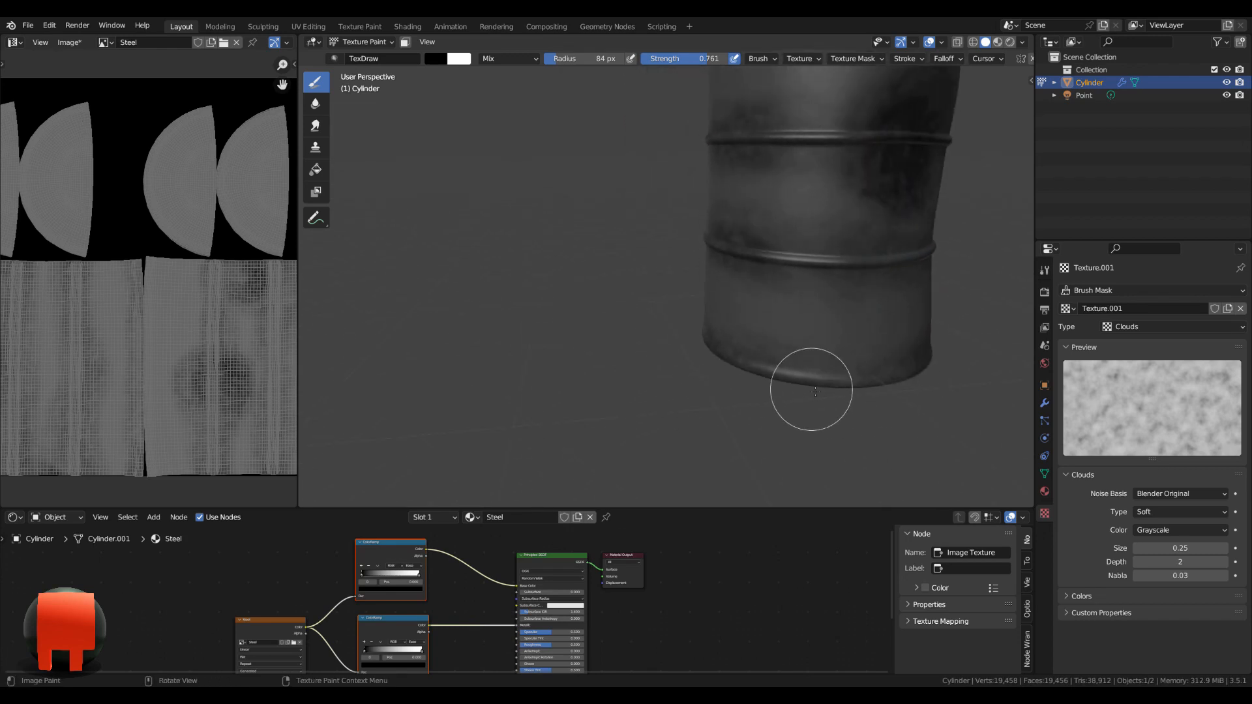
alt+drag(938, 388, 841, 375)
In Edit Mode, select a horizontal face loop below the barrel's top rim and grow the selection four times.
alt+shift+drag(877, 261, 841, 401)
alt+drag(785, 319, 750, 342)
key(ctrl+Tab)
click(844, 342)
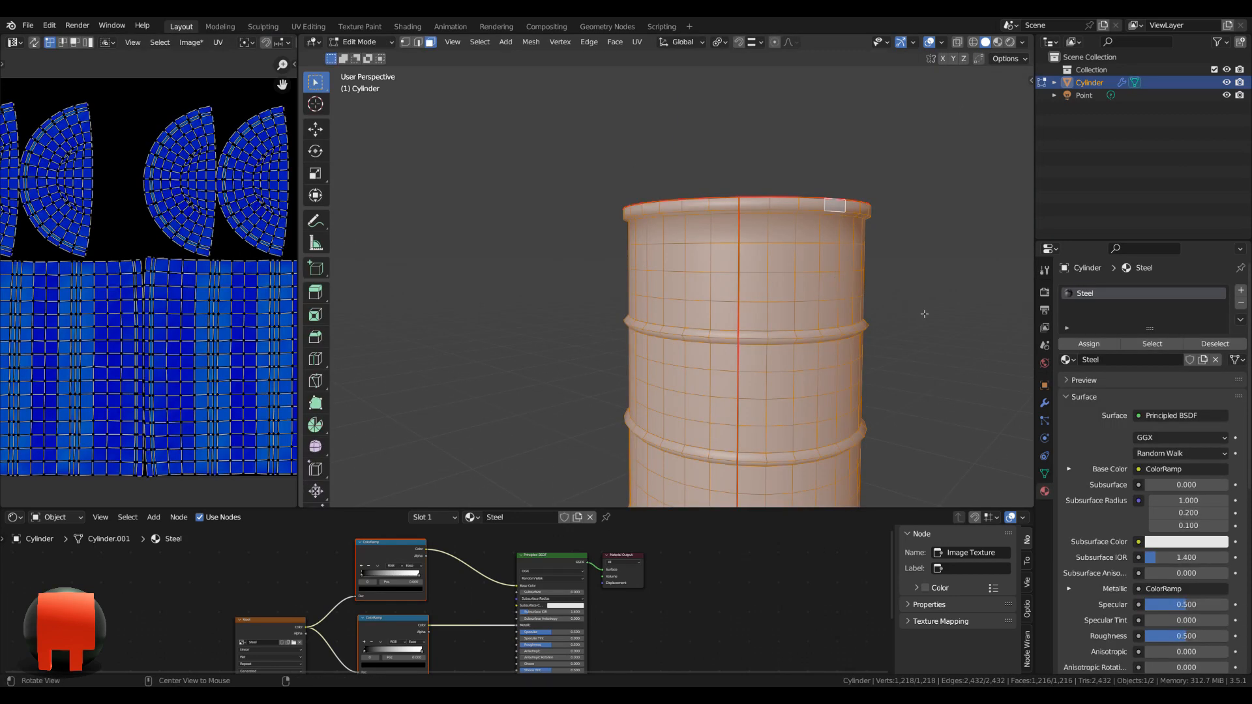
alt+click(788, 255)
alt+drag(915, 298, 864, 311)
key(ctrl+KP_Add)
key(ctrl+KP_Add)
key(ctrl+KP_Add)
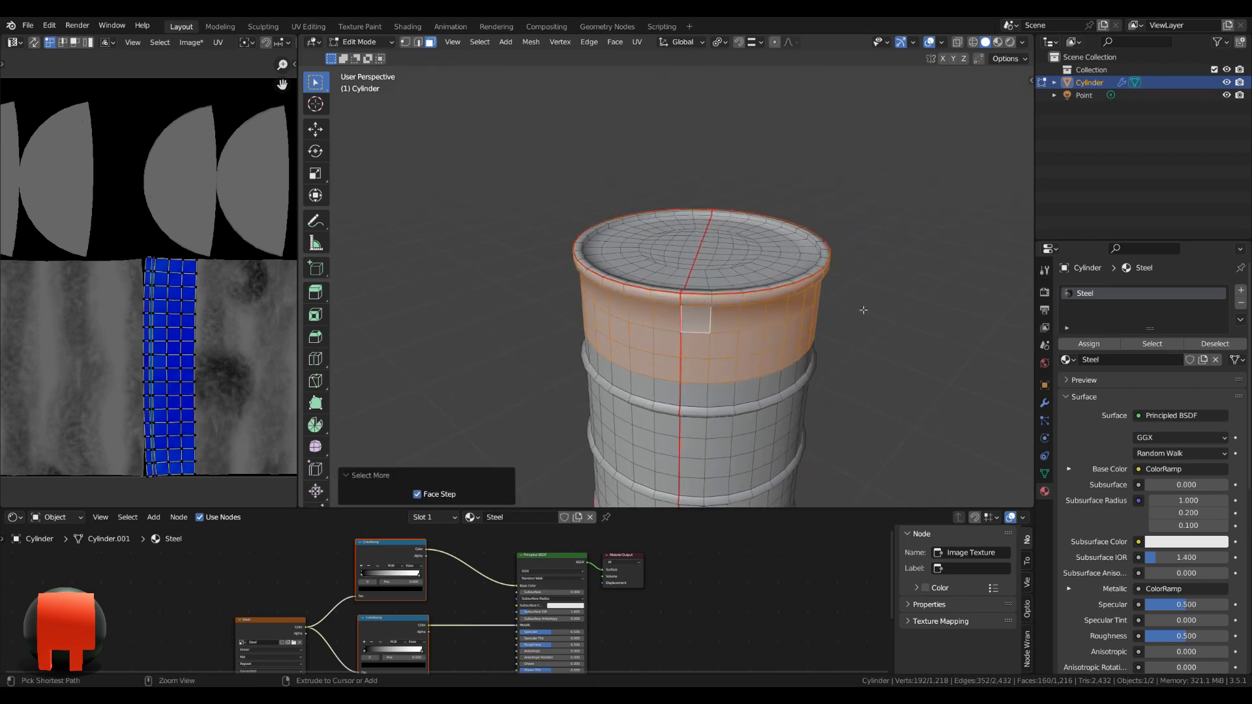
key(ctrl+KP_Add)
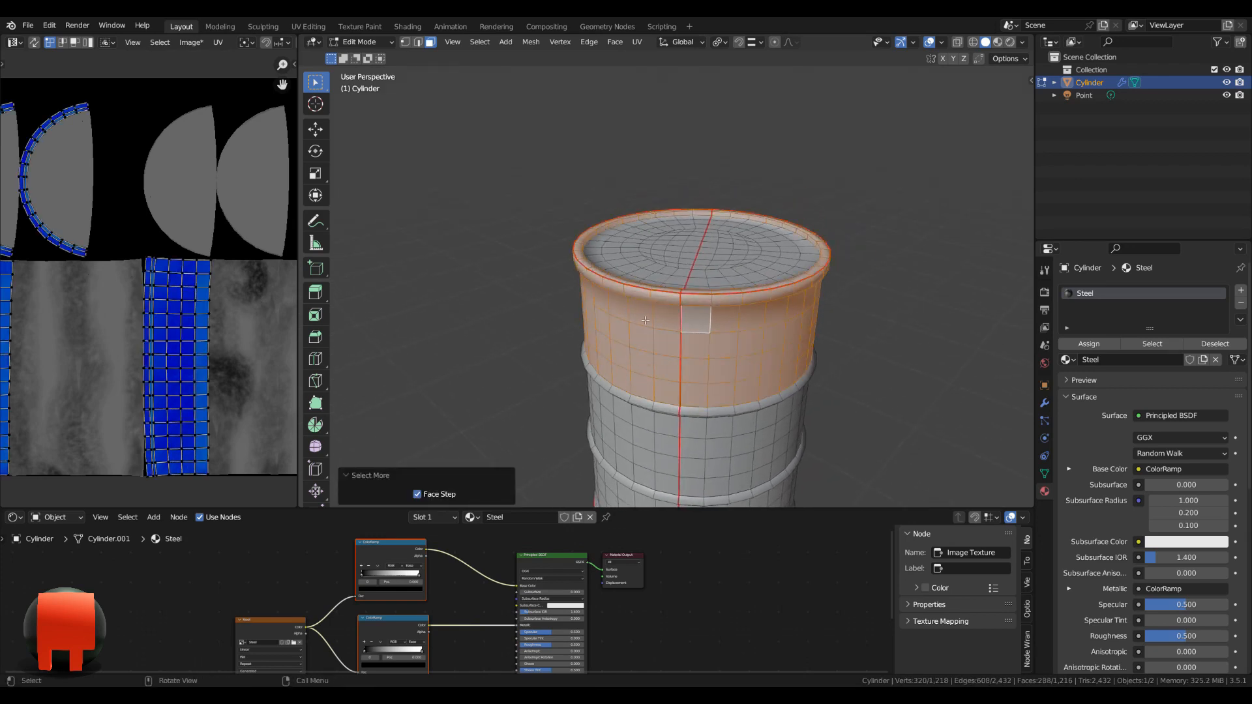
Return to Texture Paint mode and turn on the paint mask to restrict painting to the selected upper faces.
alt+drag(886, 340, 868, 326)
key(ctrl+Tab)
click(841, 273)
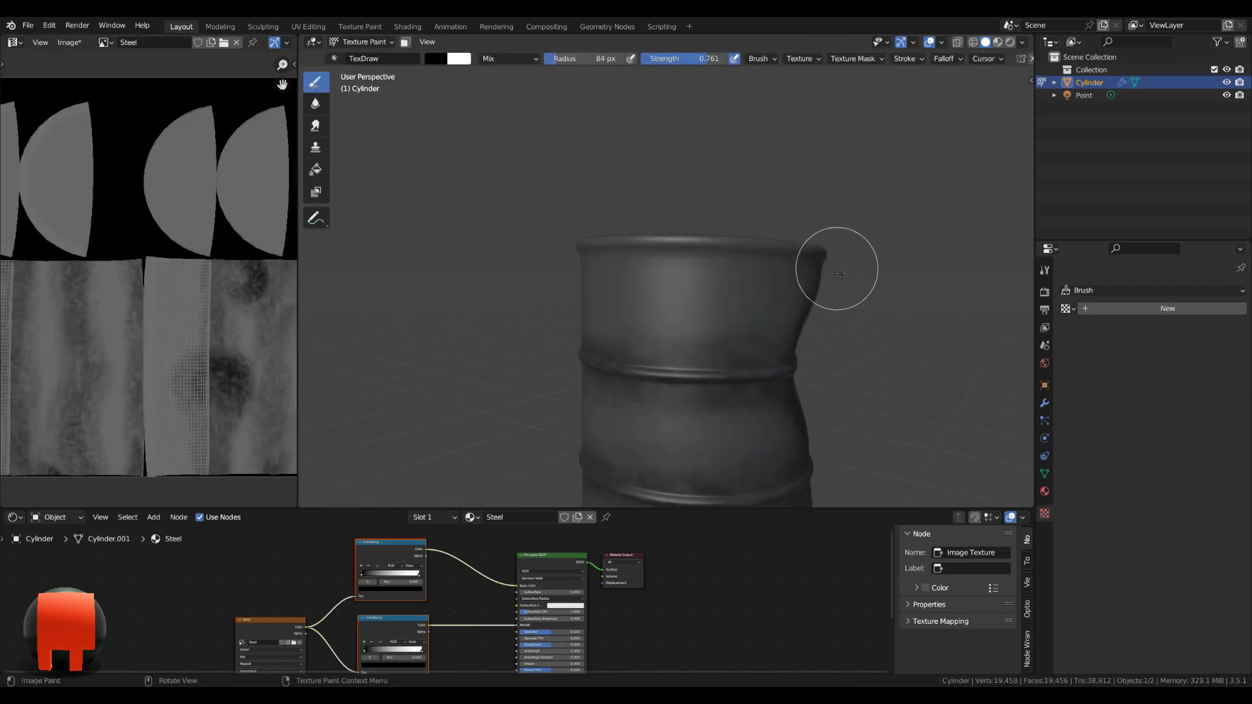
click(405, 43)
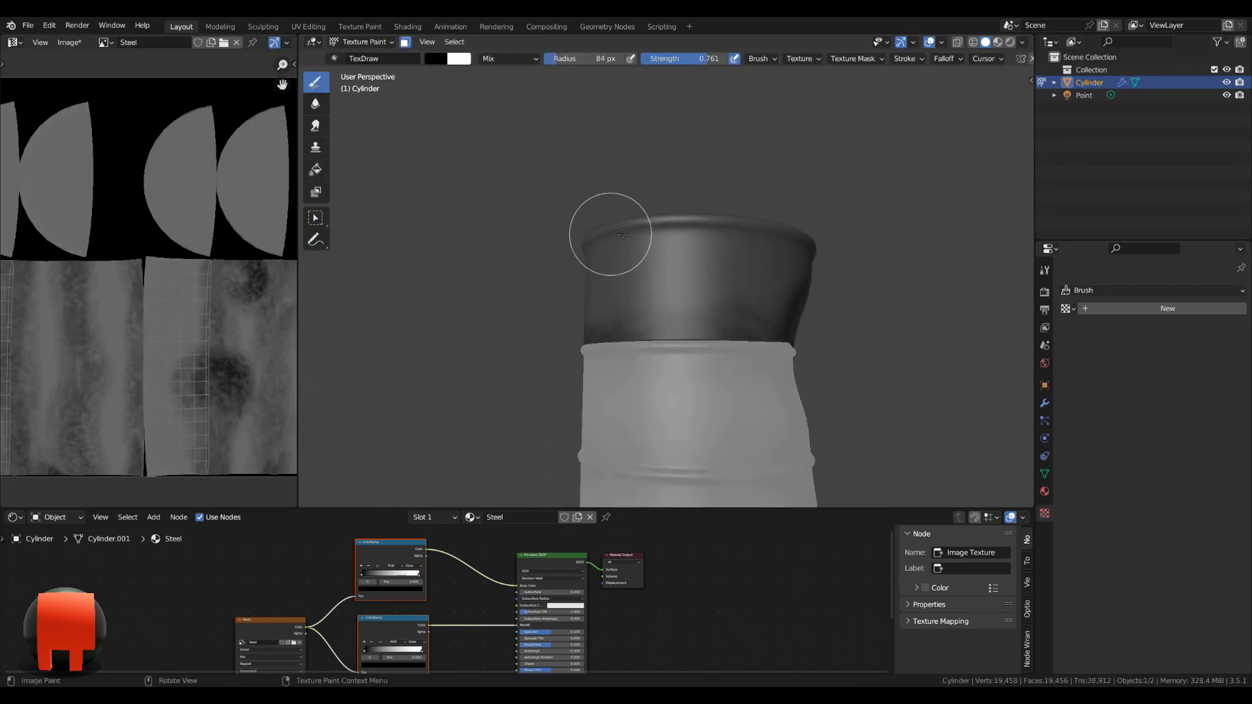
Paint black grime along the barrel's top edge all the way around within the masked upper band.
drag(623, 234, 860, 230)
alt+drag(913, 285, 853, 272)
drag(719, 190, 926, 216)
alt+drag(972, 252, 833, 281)
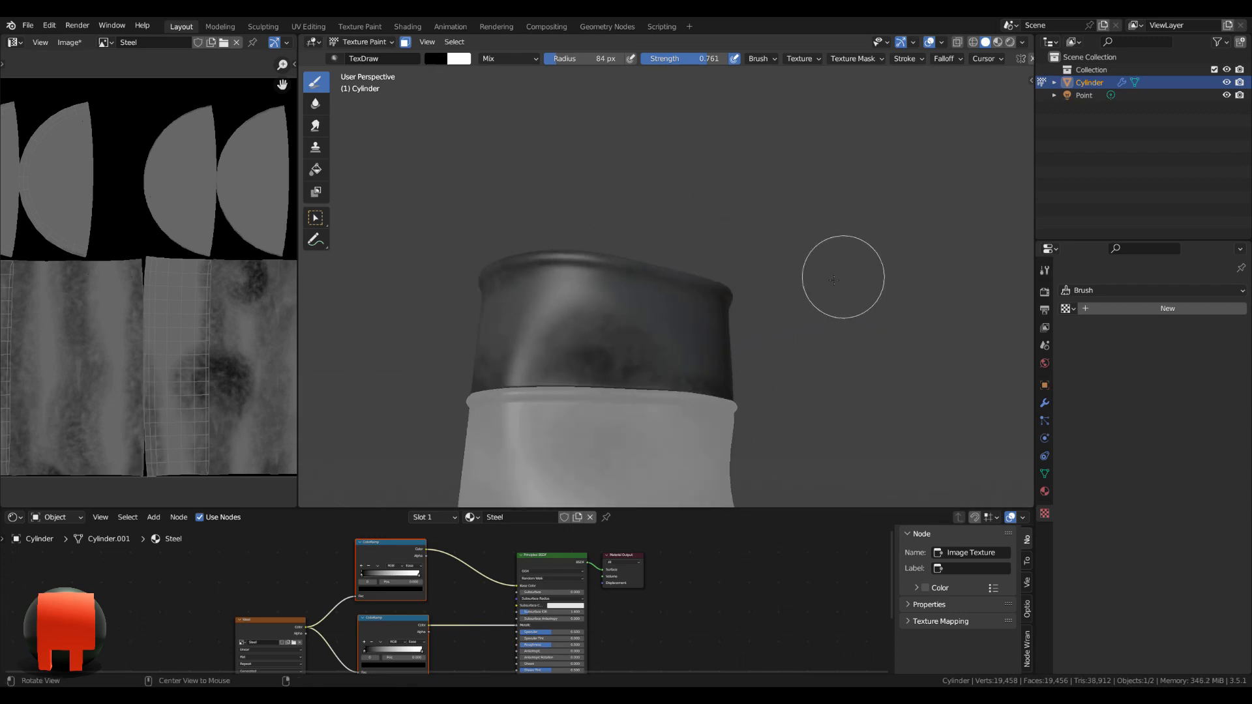
drag(578, 272, 790, 287)
alt+drag(880, 314, 782, 310)
drag(674, 261, 877, 265)
mouse_move(936, 304)
alt+mouse_down()
mouse_move(870, 309)
mouse_move(800, 277)
alt+mouse_up()
drag(732, 236, 874, 253)
alt+drag(939, 297, 830, 317)
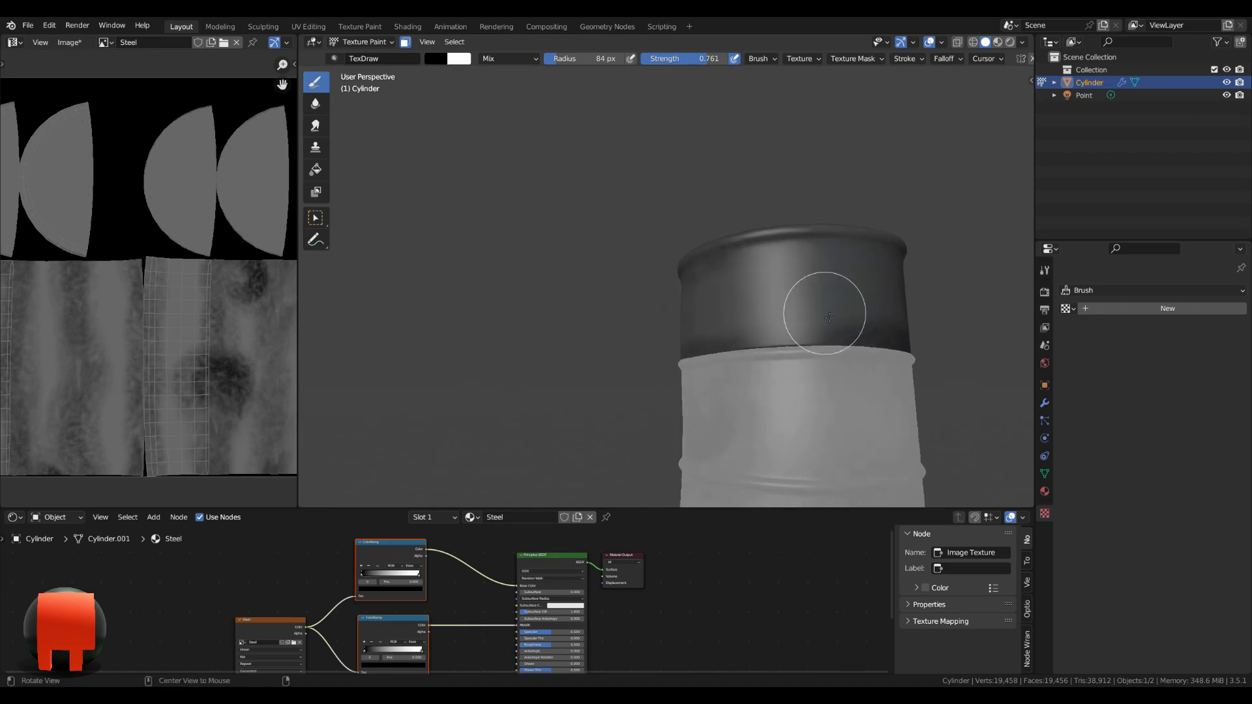
mouse_move(881, 218)
alt+mouse_down()
mouse_move(923, 280)
mouse_move(737, 242)
mouse_move(578, 164)
alt+mouse_up()
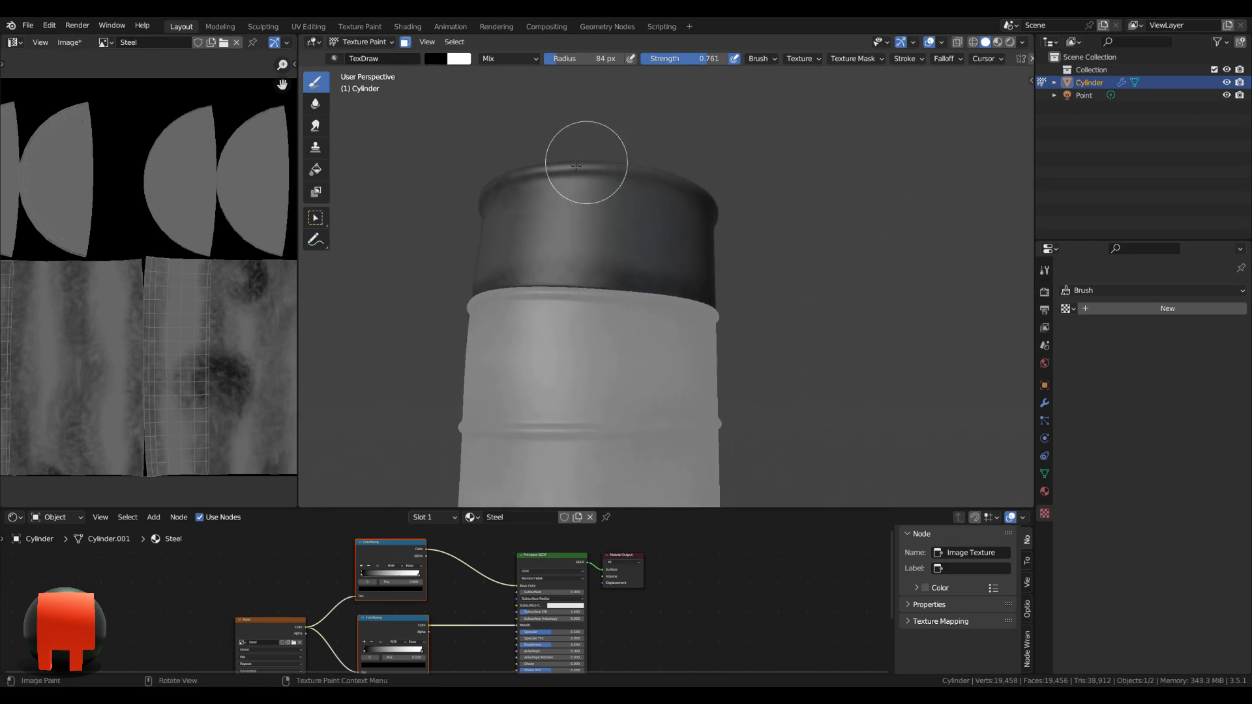
drag(657, 183, 757, 210)
mouse_move(848, 261)
middle_down()
mouse_move(827, 273)
mouse_move(737, 242)
middle_up()
drag(658, 165, 776, 190)
mouse_move(893, 219)
middle_down()
mouse_move(822, 293)
mouse_move(769, 184)
middle_up()
middle_drag(825, 183, 740, 216)
mouse_move(744, 152)
mouse_down()
mouse_move(570, 143)
mouse_move(481, 232)
mouse_move(737, 141)
mouse_up()
Turn off the paint mask and paint cloudy black grime over the barrel's top lid and inner rim.
mouse_move(591, 259)
middle_down()
mouse_move(583, 211)
mouse_move(617, 232)
middle_up()
click(406, 44)
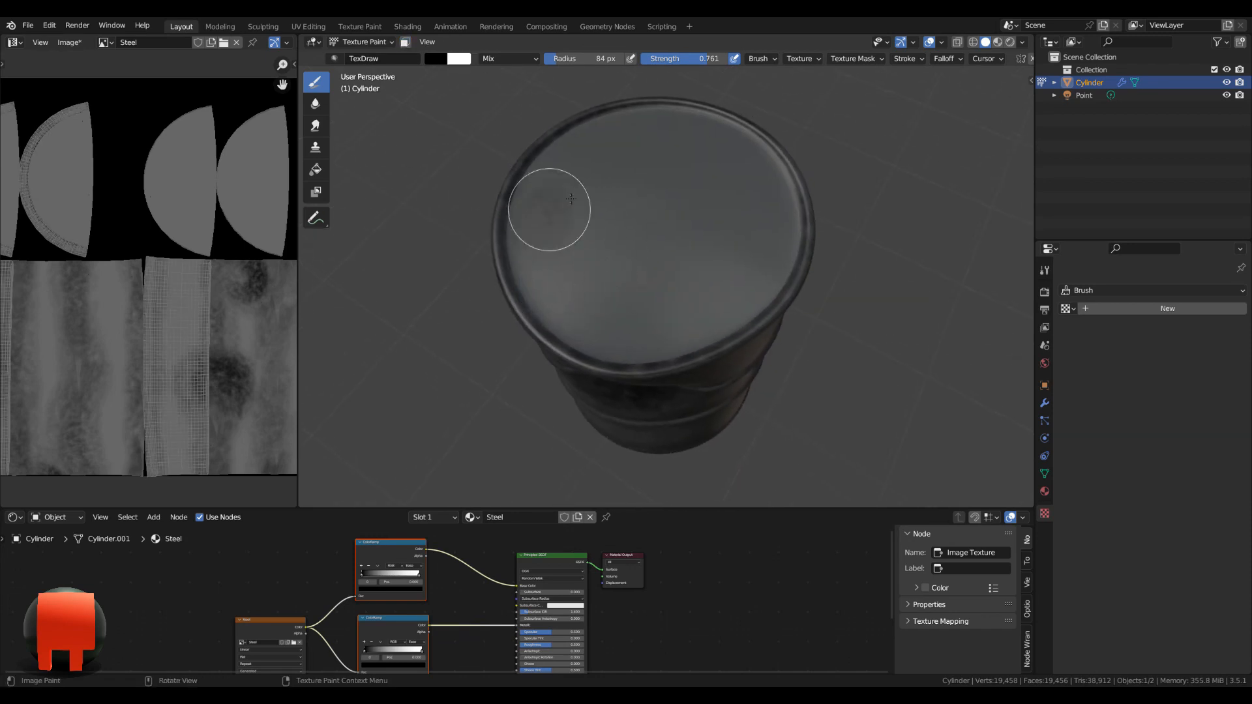
mouse_move(550, 210)
mouse_down()
mouse_move(565, 174)
mouse_move(536, 182)
mouse_move(658, 187)
mouse_move(708, 212)
mouse_move(756, 173)
mouse_move(750, 271)
mouse_move(565, 190)
mouse_move(528, 229)
mouse_move(565, 285)
mouse_move(685, 212)
mouse_move(588, 308)
mouse_up()
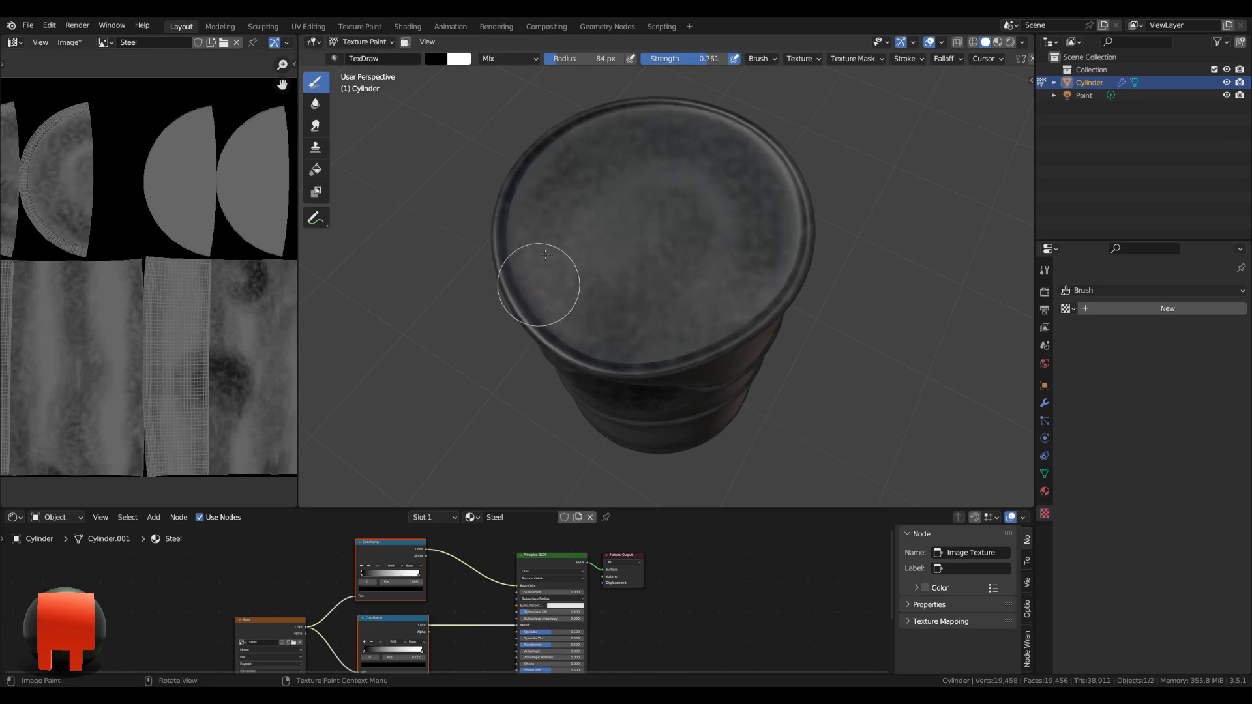
middle_drag(540, 280, 579, 252)
mouse_move(579, 252)
mouse_down()
mouse_move(702, 210)
mouse_move(607, 286)
mouse_move(685, 237)
mouse_up()
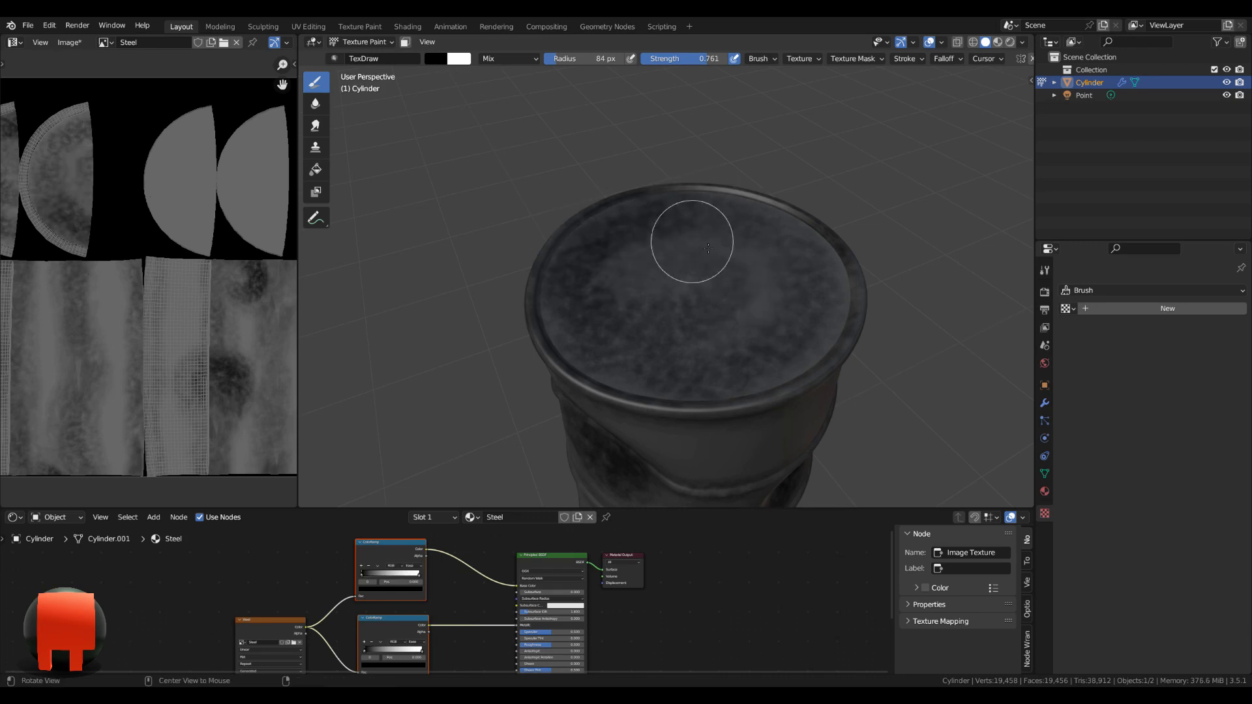
middle_drag(685, 238, 724, 163)
drag(724, 163, 816, 252)
middle_drag(816, 252, 826, 225)
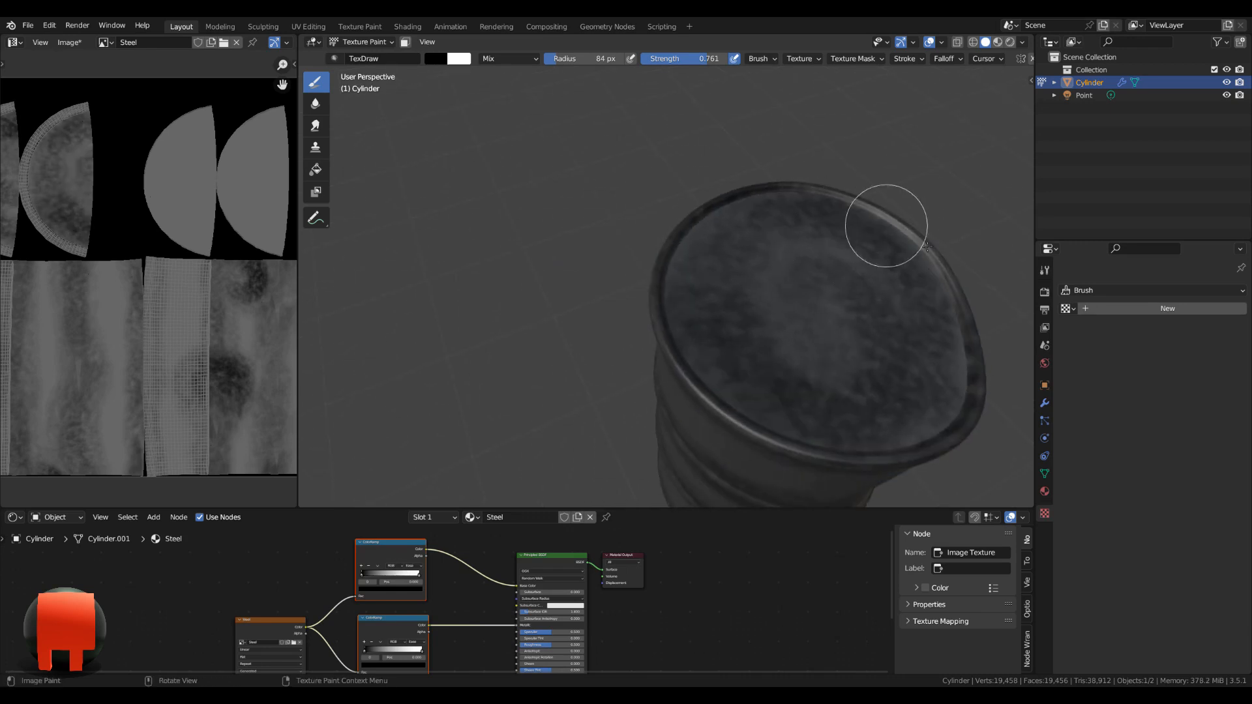
middle_drag(864, 316, 794, 215)
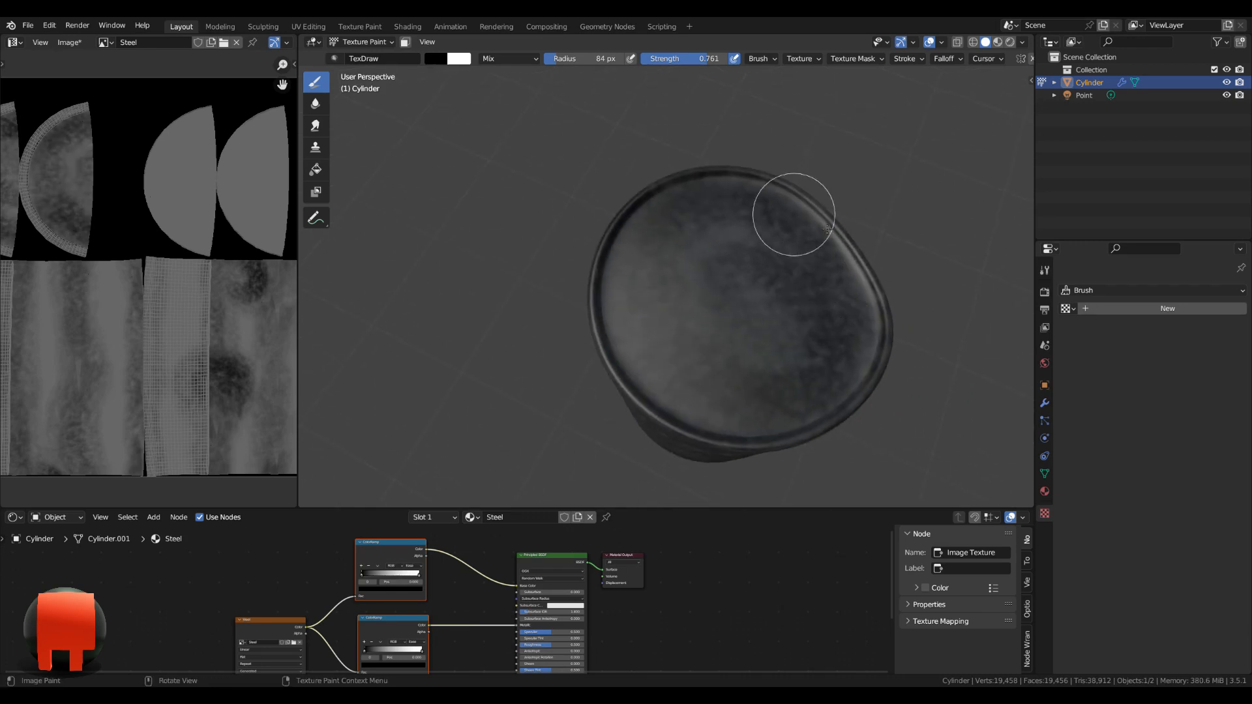
Switch to the Soften brush and set its radius to 34 px for work on the barrel's lid.
middle_drag(880, 350, 713, 252)
scroll(830, 261, up, 4)
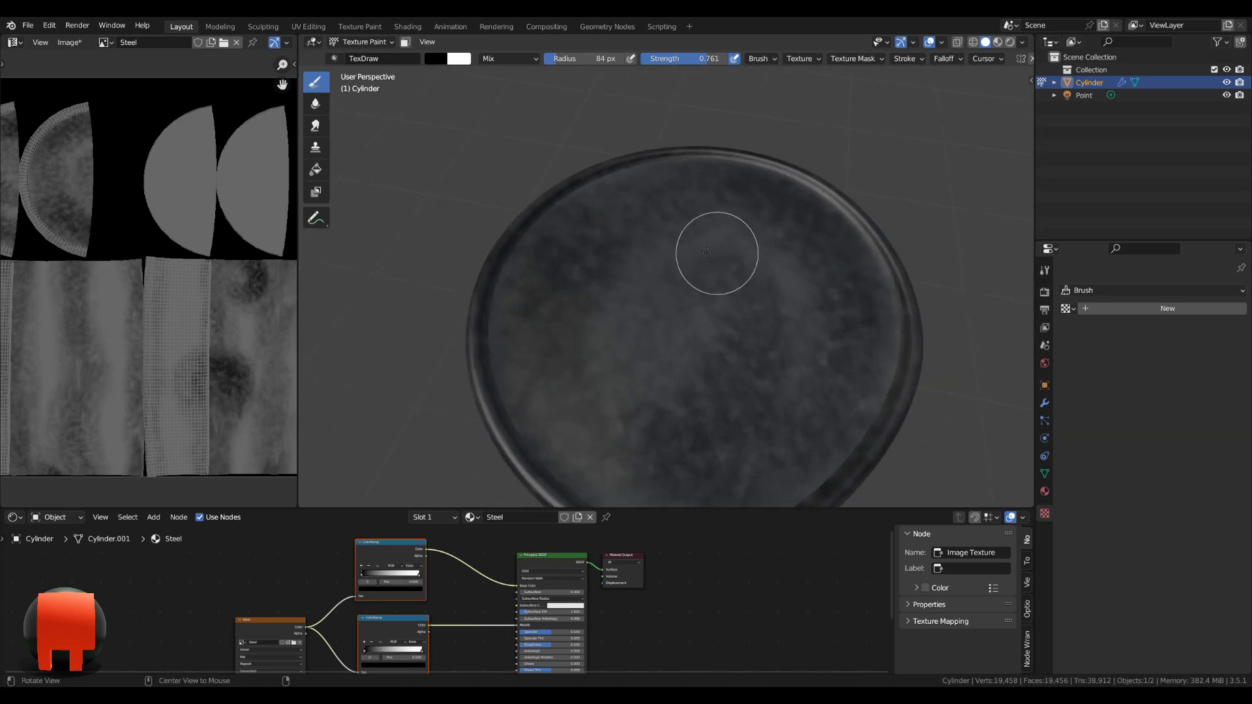
click(316, 105)
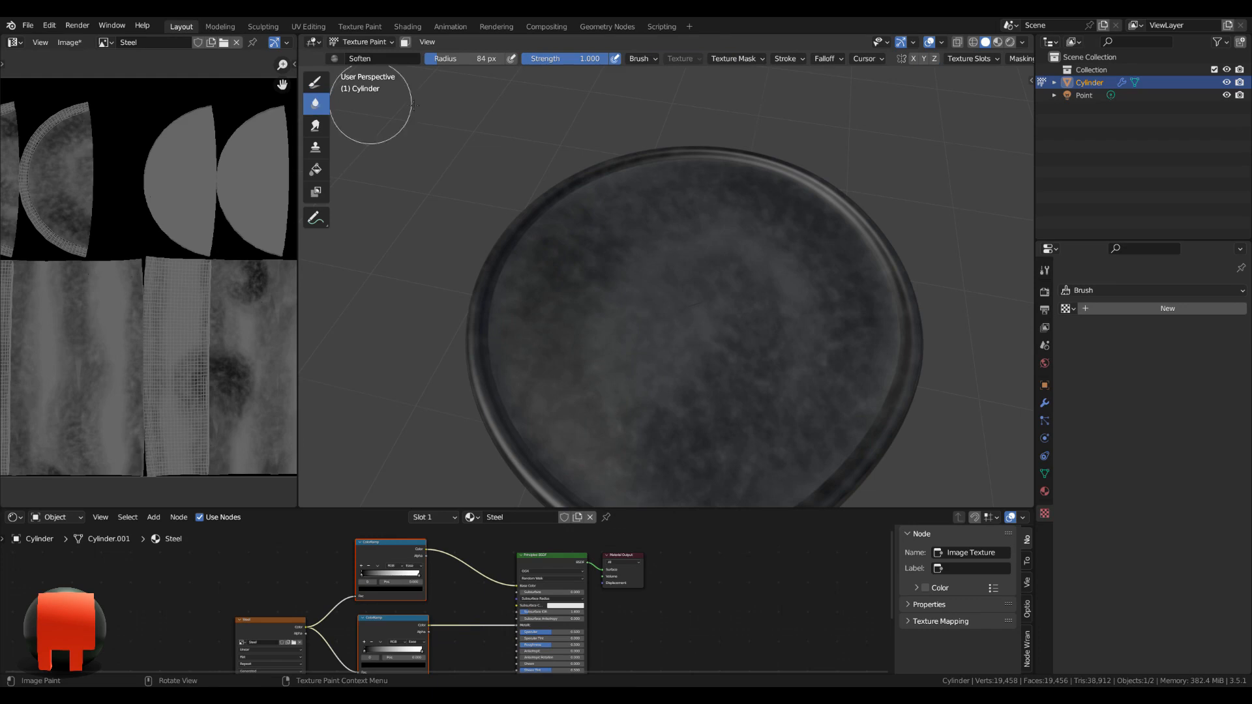
key(f)
click(594, 285)
scroll(561, 202, up, 2)
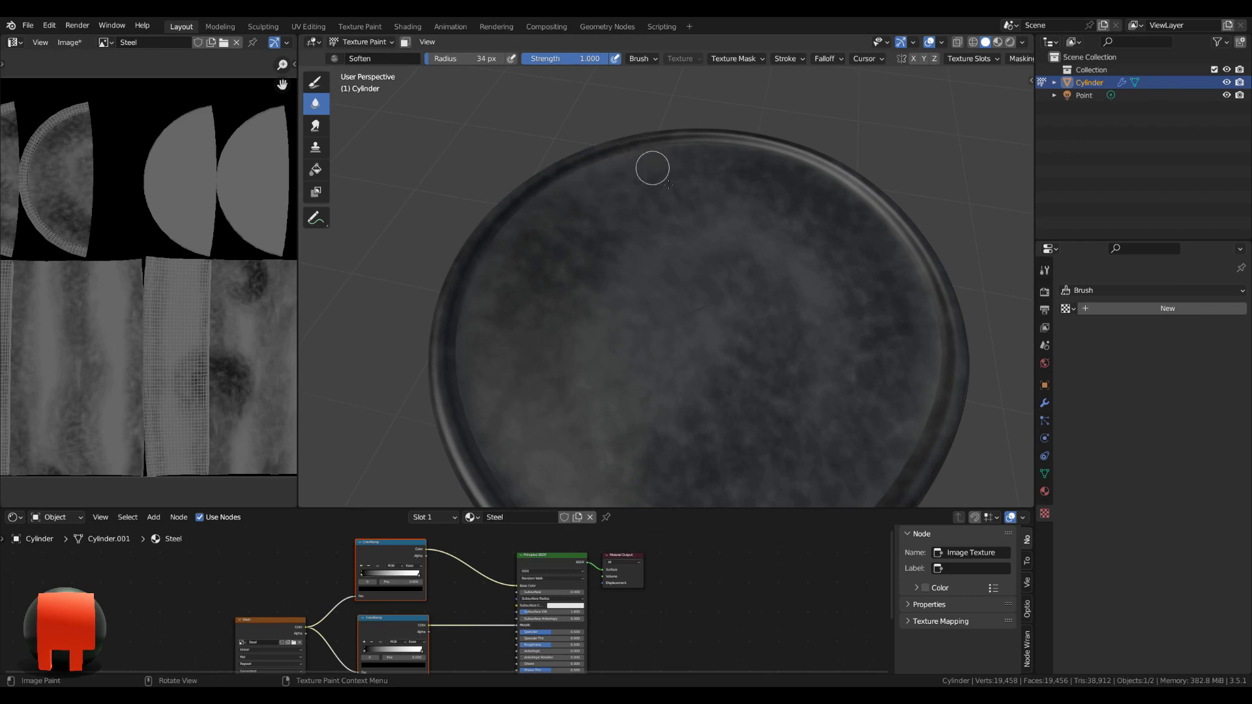
Soften the grime around the edge of the barrel's top lid along its inner rim.
scroll(653, 168, up, 3)
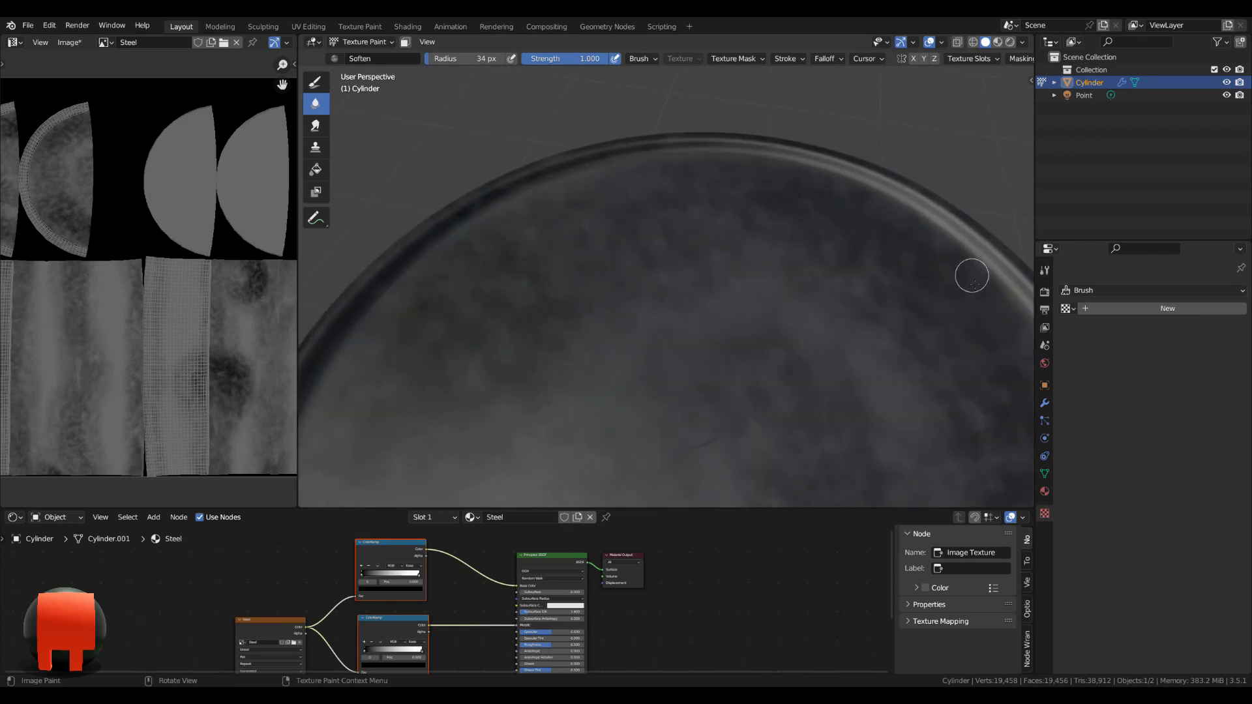
mouse_move(972, 275)
middle_down()
mouse_move(863, 222)
mouse_move(815, 281)
mouse_move(850, 319)
mouse_move(742, 164)
middle_up()
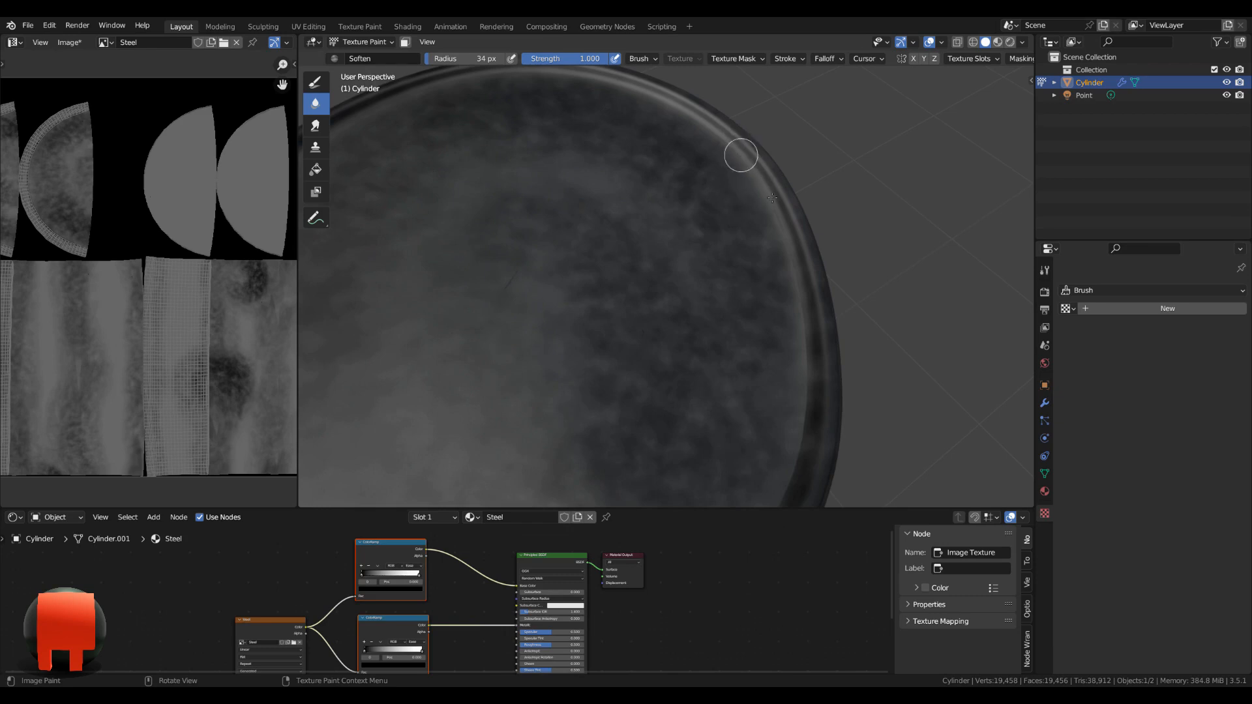
middle_drag(809, 428, 825, 331)
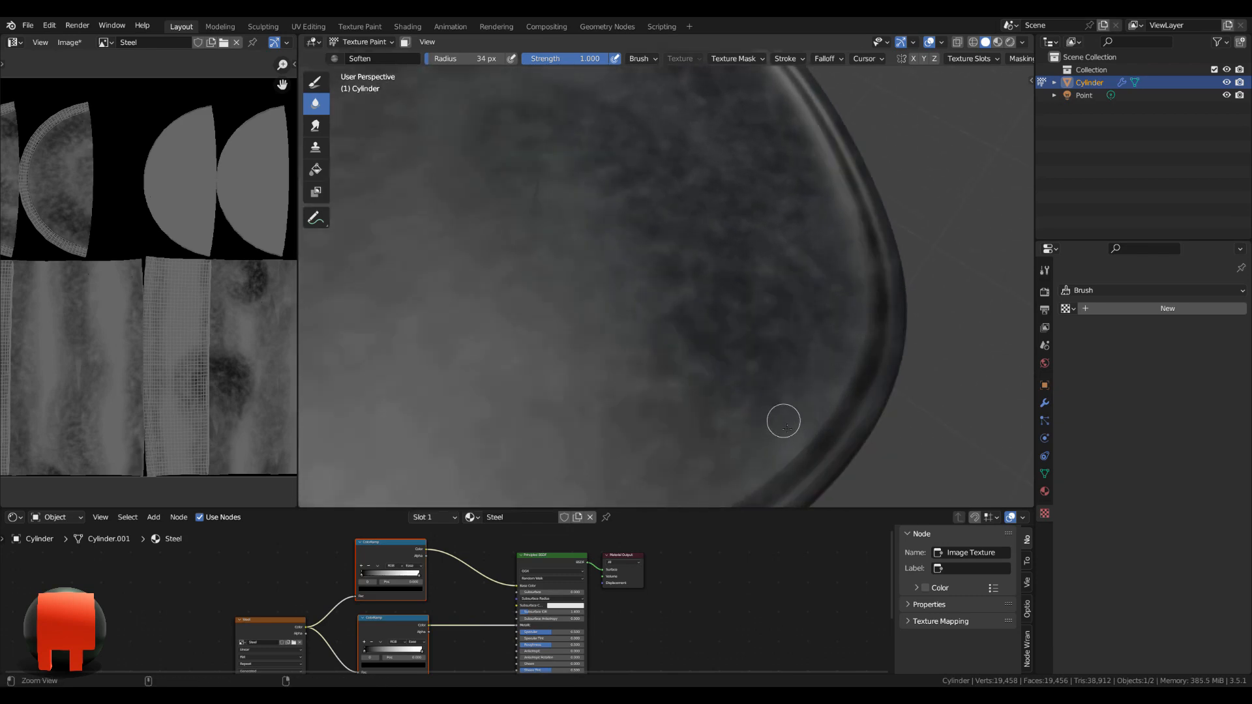
ctrl+middle_drag(787, 429, 776, 430)
shift+middle_drag(636, 473, 747, 427)
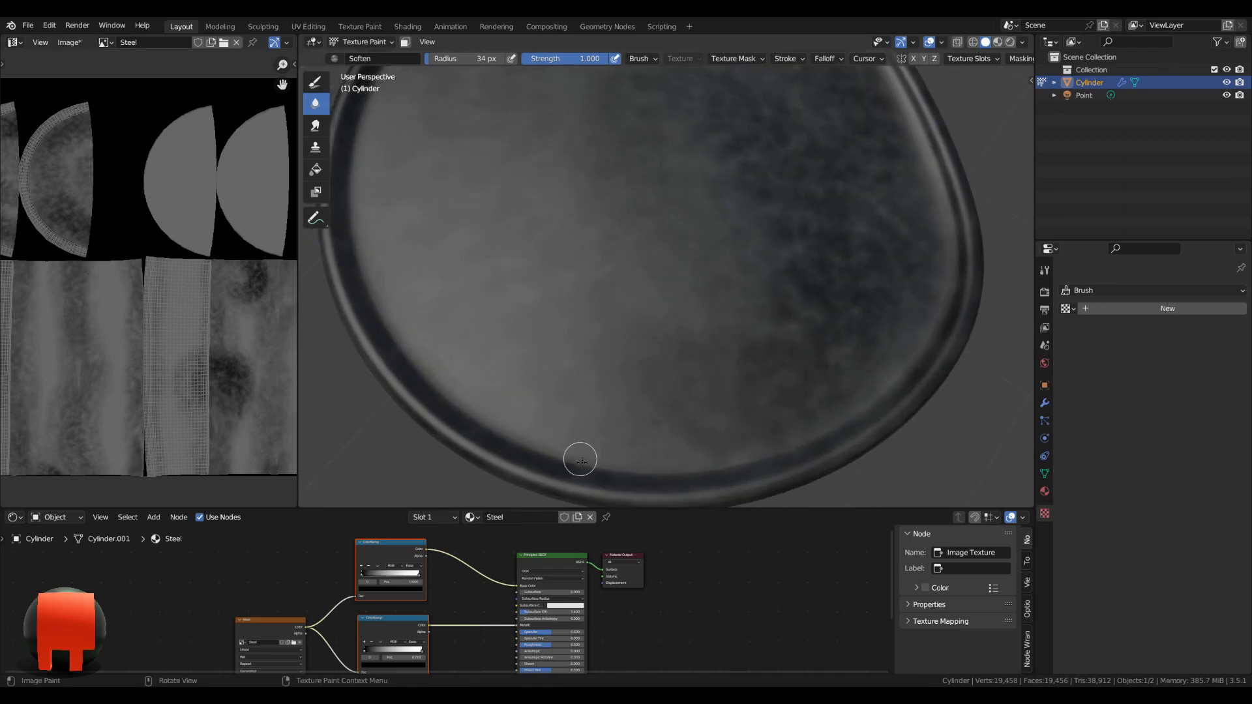
Switch back to the TexDraw brush with white as the paint colour and a radius of 68 px.
ctrl+middle_drag(739, 352, 701, 290)
ctrl+middle_drag(697, 294, 693, 335)
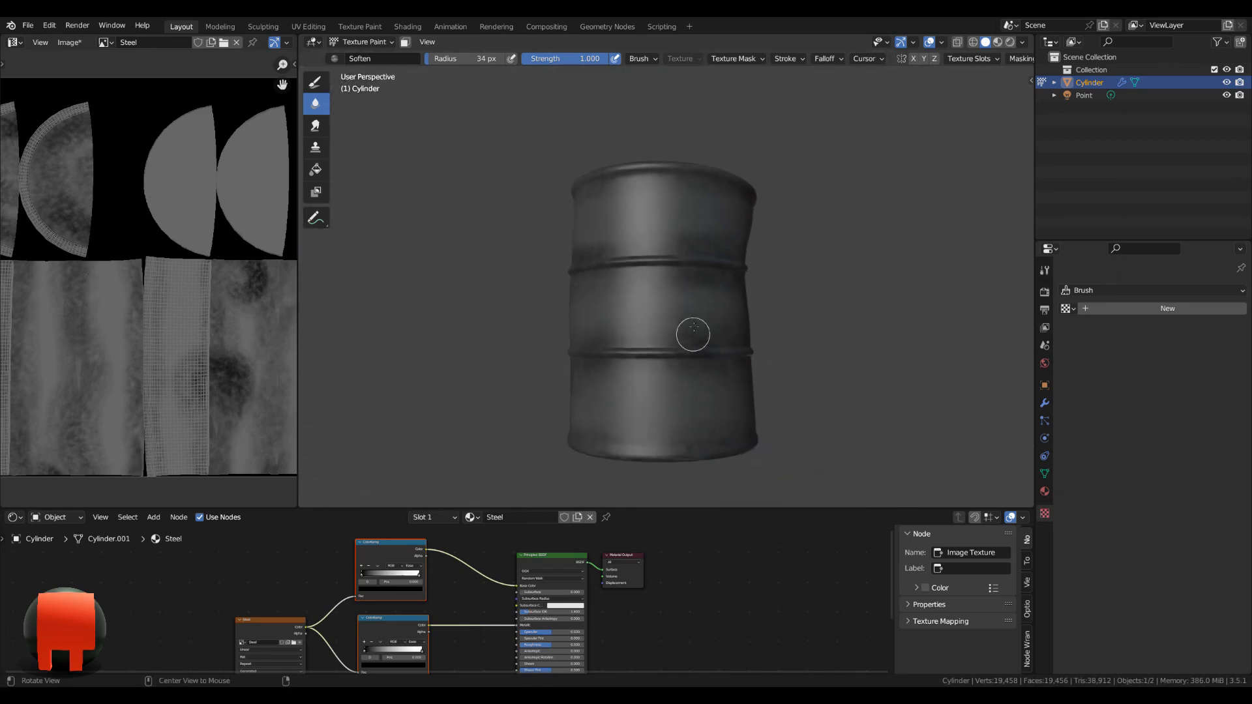
mouse_move(702, 246)
middle_down()
mouse_move(724, 274)
mouse_move(723, 257)
middle_up()
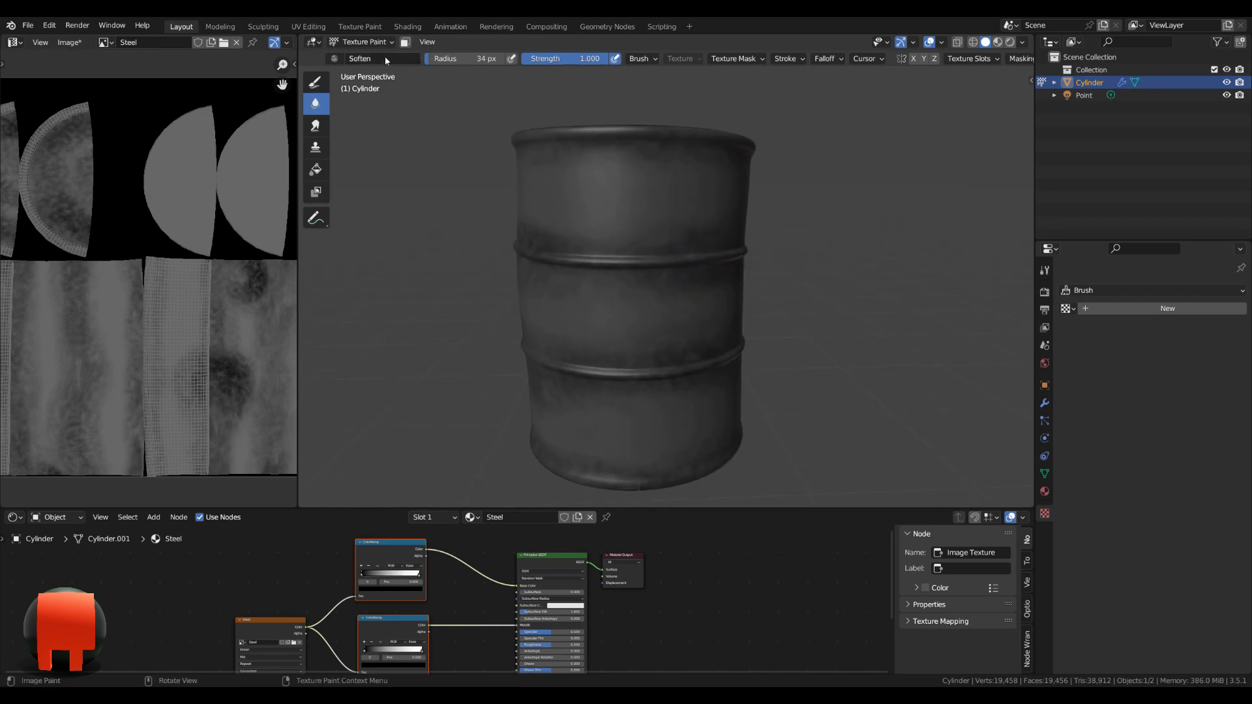
click(316, 82)
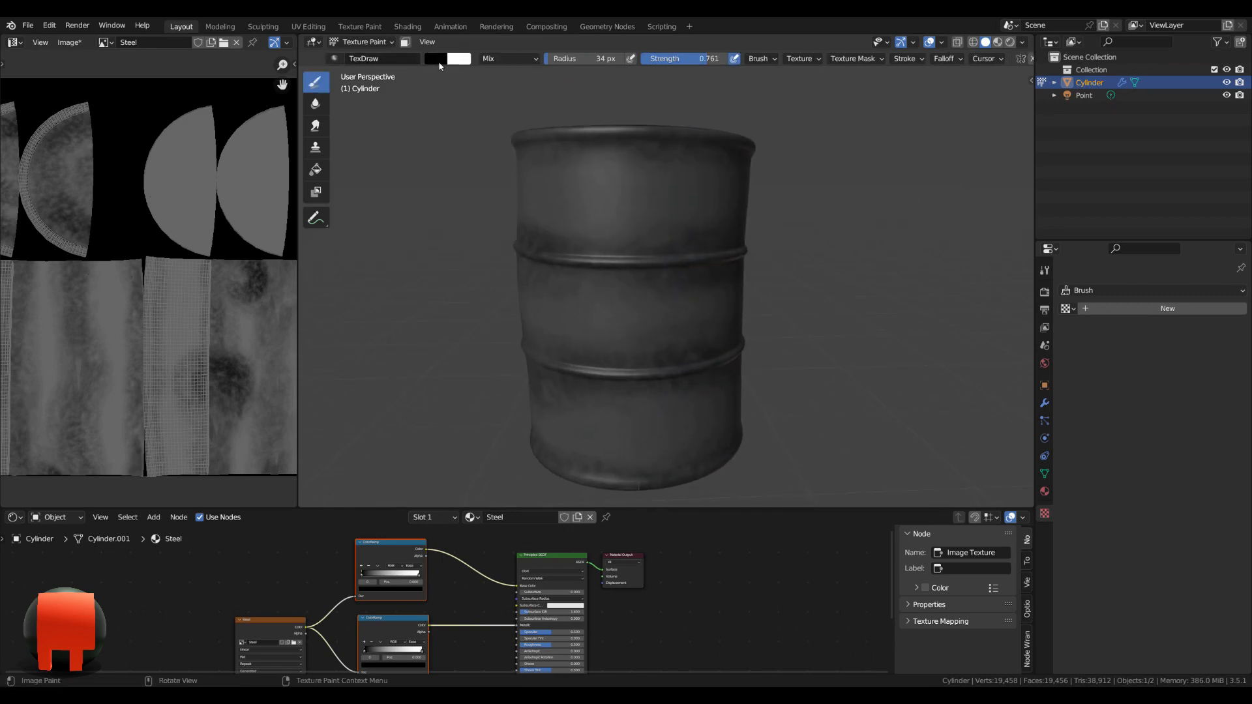
key(f)
key(f)
click(768, 273)
Paint cloudy white highlights around the barrel's upper section, above the upper rib.
middle_drag(950, 257, 732, 188)
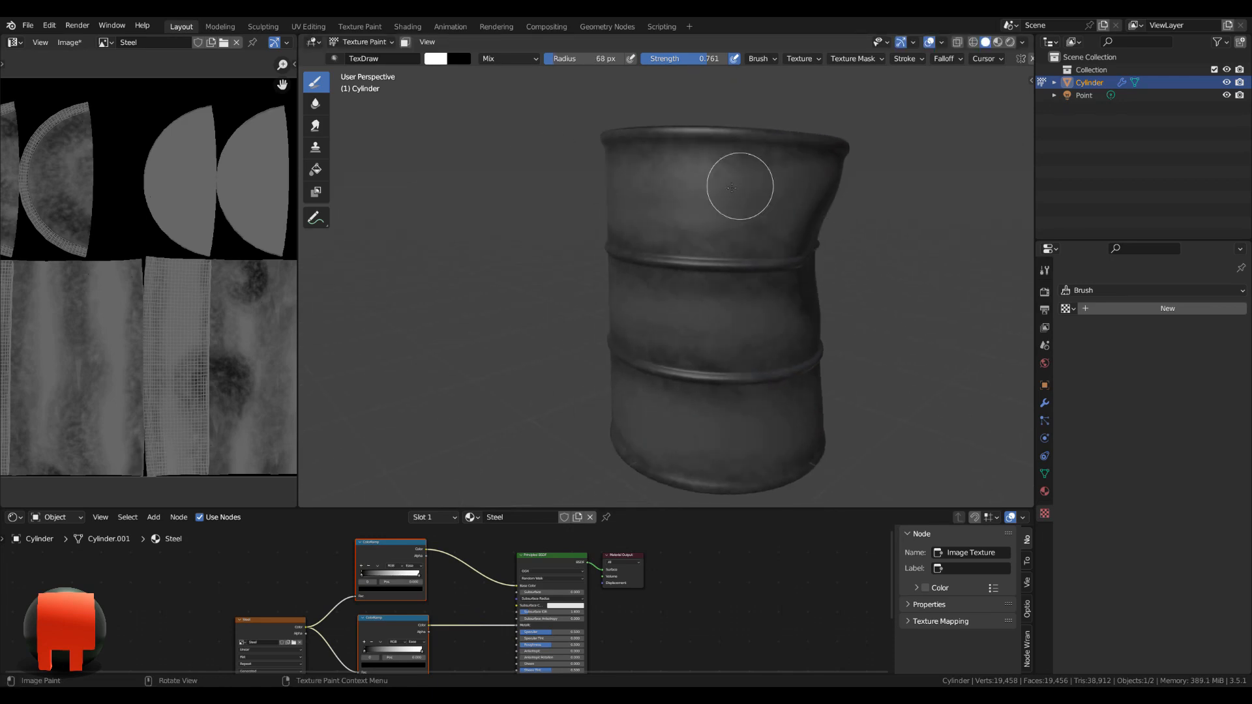
middle_drag(944, 257, 736, 210)
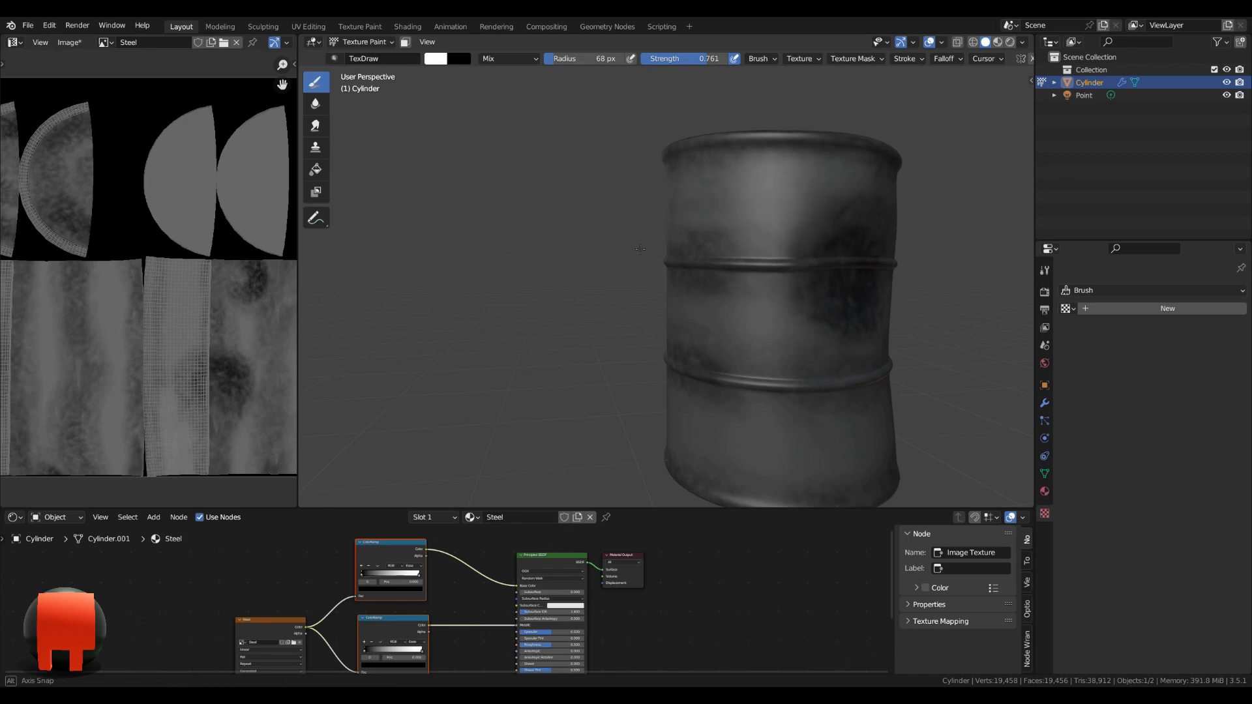
middle_drag(658, 209, 773, 225)
middle_drag(587, 260, 767, 324)
middle_drag(567, 337, 690, 324)
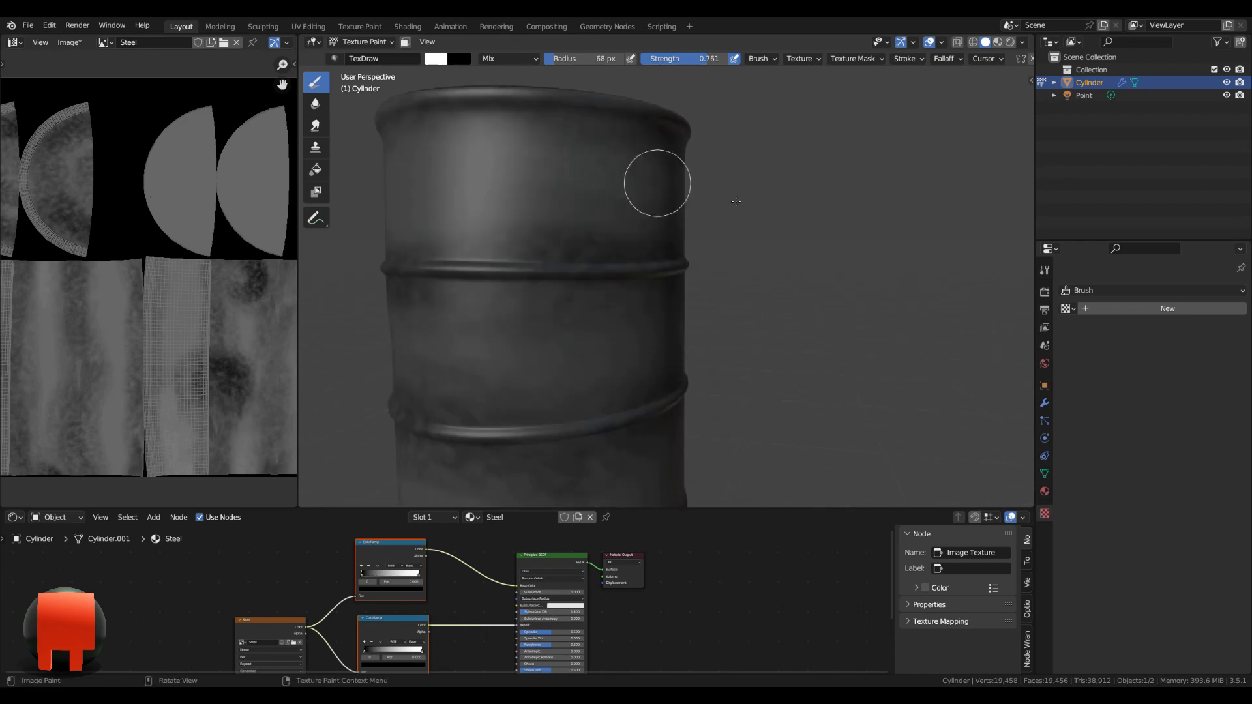
scroll(744, 218, down, 3)
mouse_move(721, 245)
middle_down()
mouse_move(652, 243)
mouse_move(646, 265)
mouse_move(652, 212)
mouse_move(654, 257)
middle_up()
scroll(742, 258, up, 4)
scroll(623, 339, up, 3)
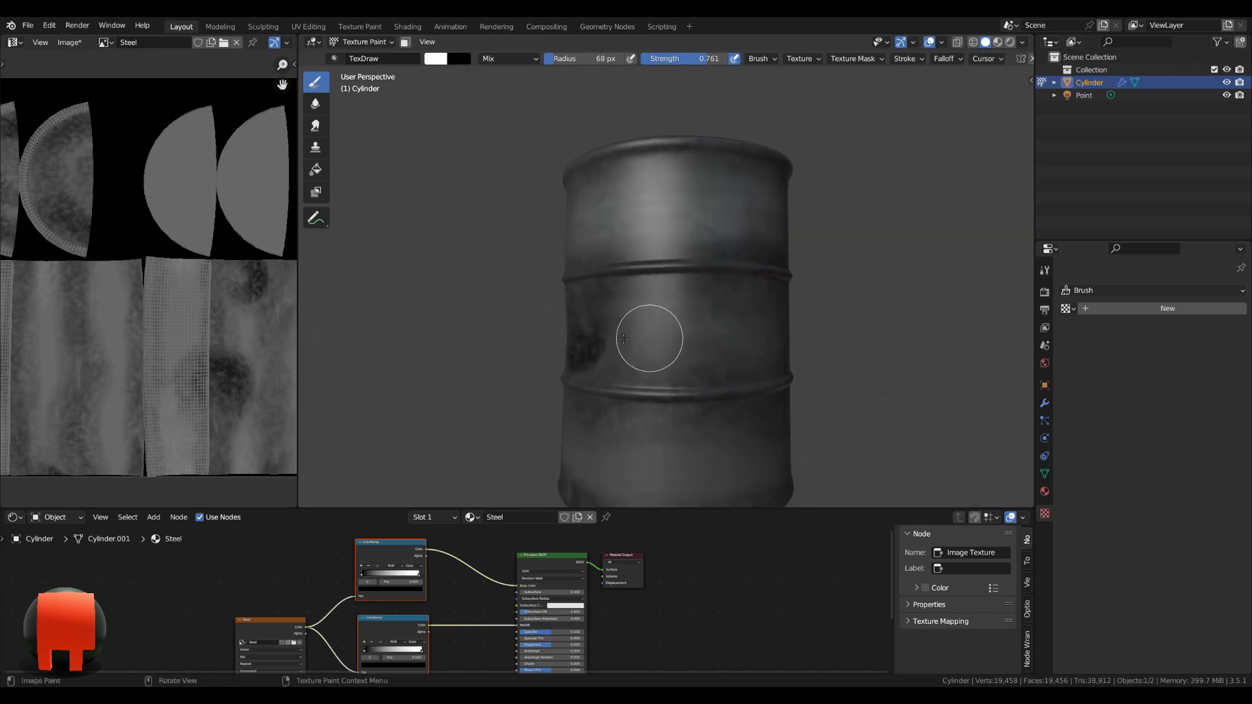
Paint cloudy white strokes around the barrel's middle section between the two ribs.
drag(624, 339, 813, 331)
middle_drag(897, 344, 825, 360)
drag(590, 313, 715, 303)
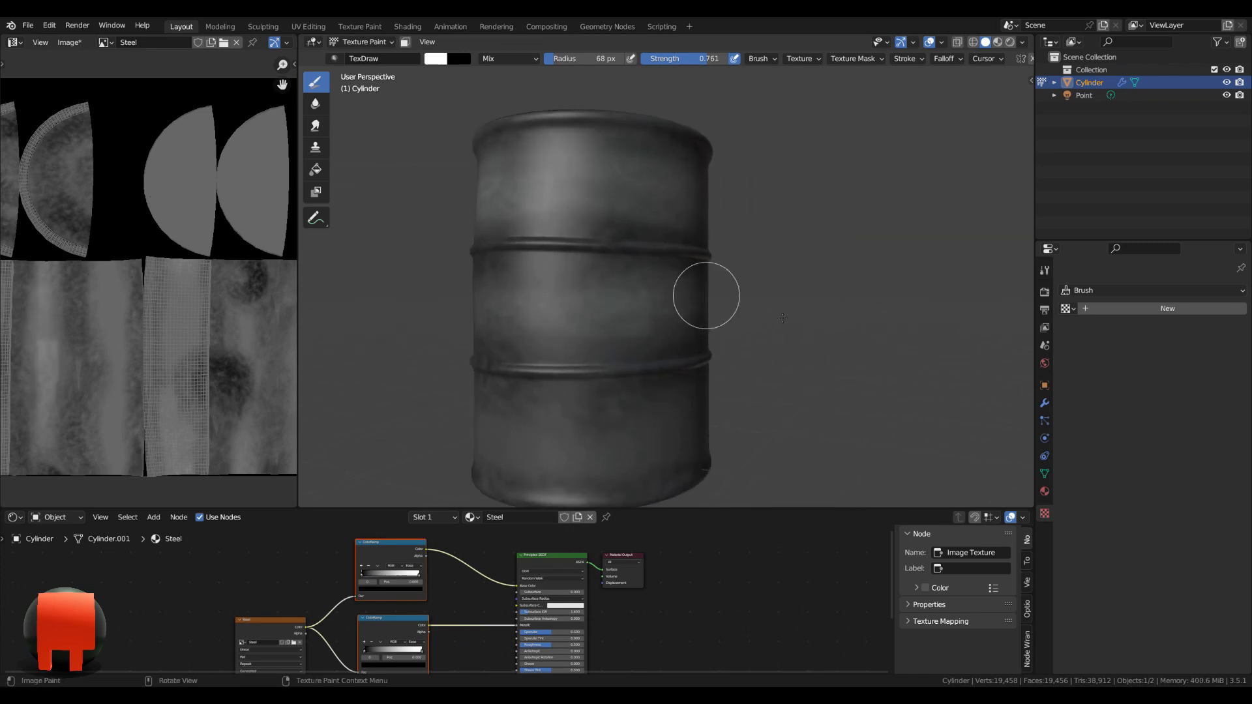
alt+drag(809, 324, 750, 337)
drag(587, 328, 780, 327)
alt+drag(887, 336, 817, 351)
drag(729, 302, 913, 326)
alt+drag(938, 328, 892, 332)
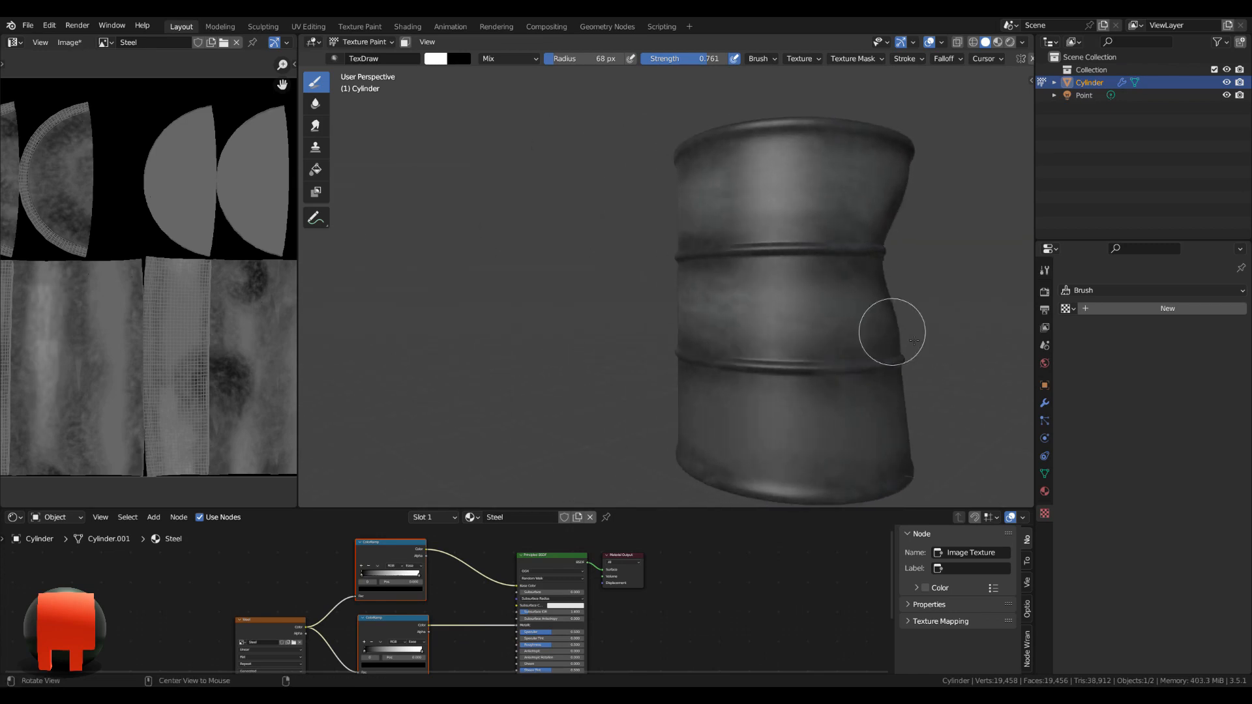
Paint cloudy white highlights around the barrel's bottom section below the lower rib.
scroll(914, 340, up, 1)
scroll(894, 306, up, 1)
mouse_move(936, 411)
alt+mouse_down()
mouse_move(731, 385)
mouse_move(815, 352)
alt+mouse_up()
mouse_move(886, 372)
alt+mouse_down()
mouse_move(663, 364)
mouse_move(850, 366)
mouse_move(816, 379)
alt+mouse_up()
mouse_move(726, 396)
alt+mouse_down()
mouse_move(852, 365)
mouse_move(595, 379)
mouse_move(757, 332)
mouse_move(750, 365)
mouse_move(791, 346)
mouse_move(880, 86)
alt+mouse_up()
Change the brush mask's texture type to Noise and set the brush radius to 25 px.
click(868, 58)
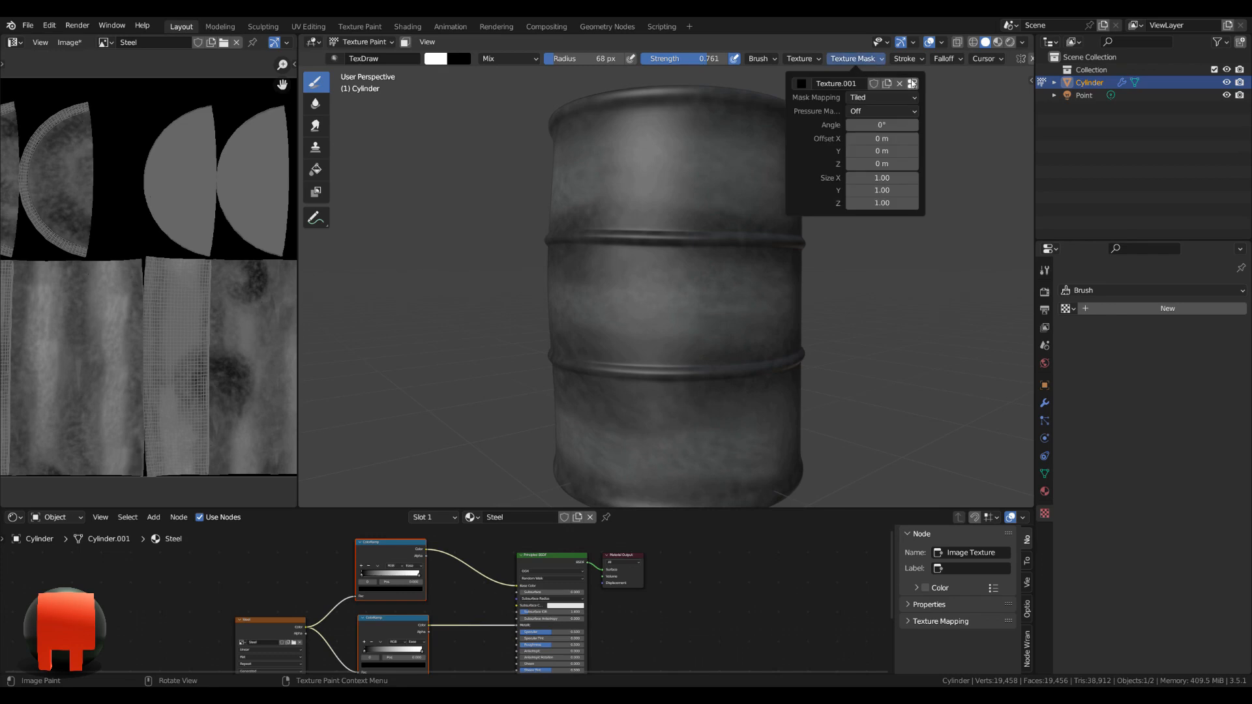
click(1158, 290)
click(1100, 304)
click(1146, 328)
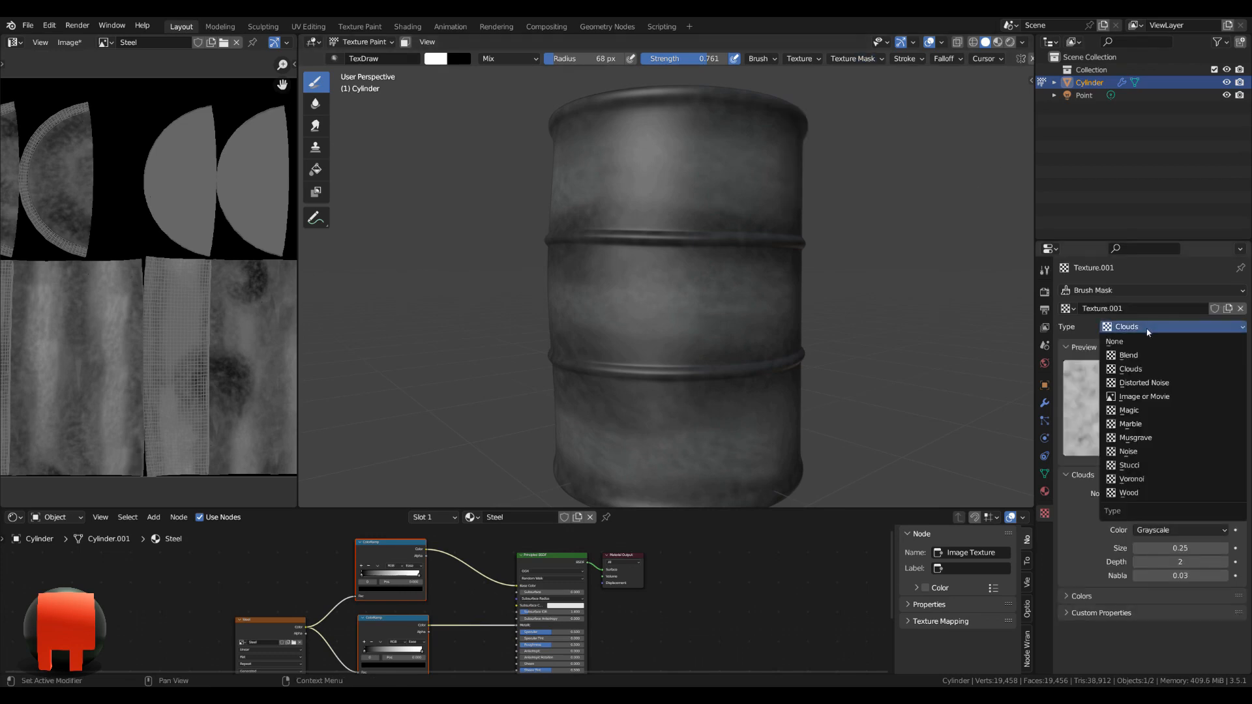
click(1147, 452)
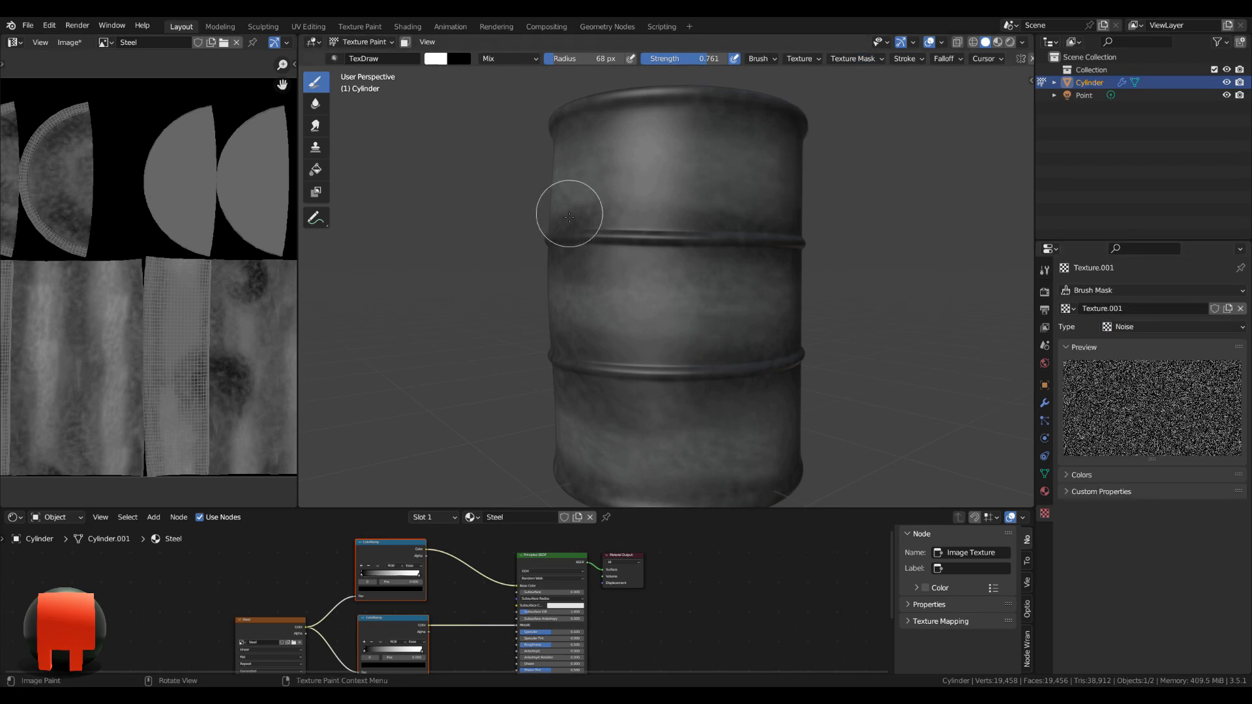
key(f)
click(632, 280)
Paint noisy white edge wear along the barrel's upper rib all the way around.
scroll(665, 280, up, 4)
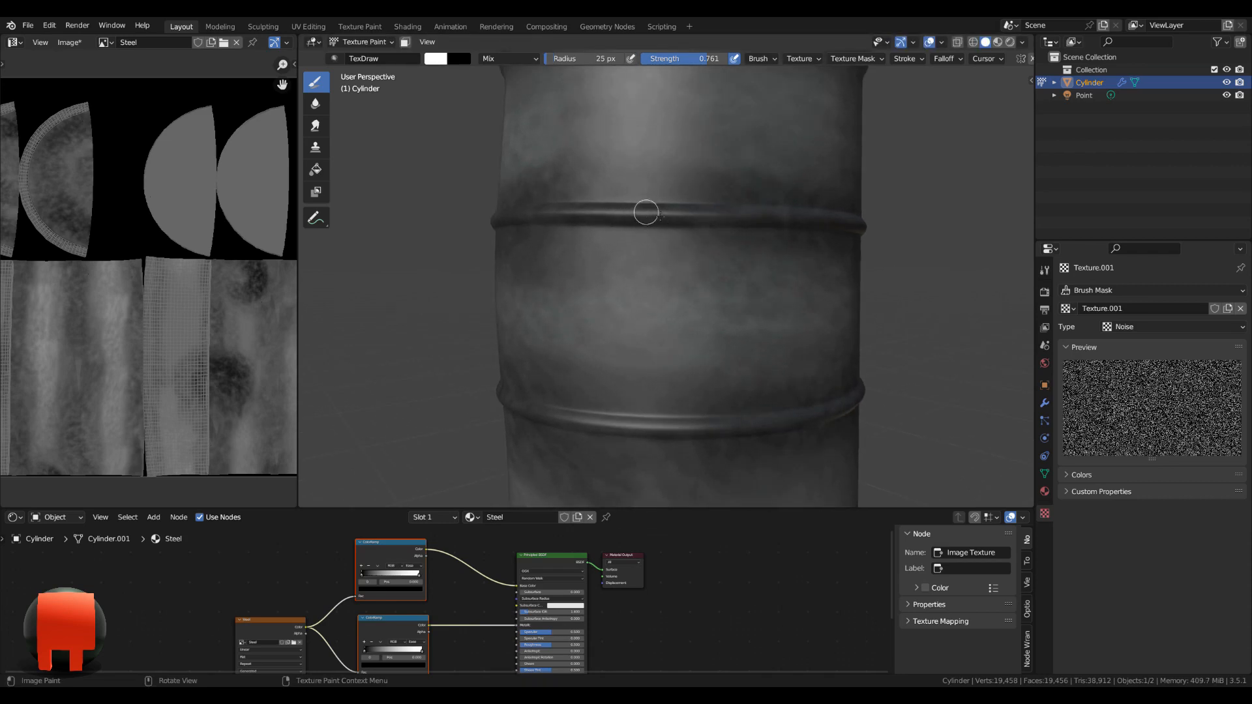
middle_drag(884, 240, 841, 256)
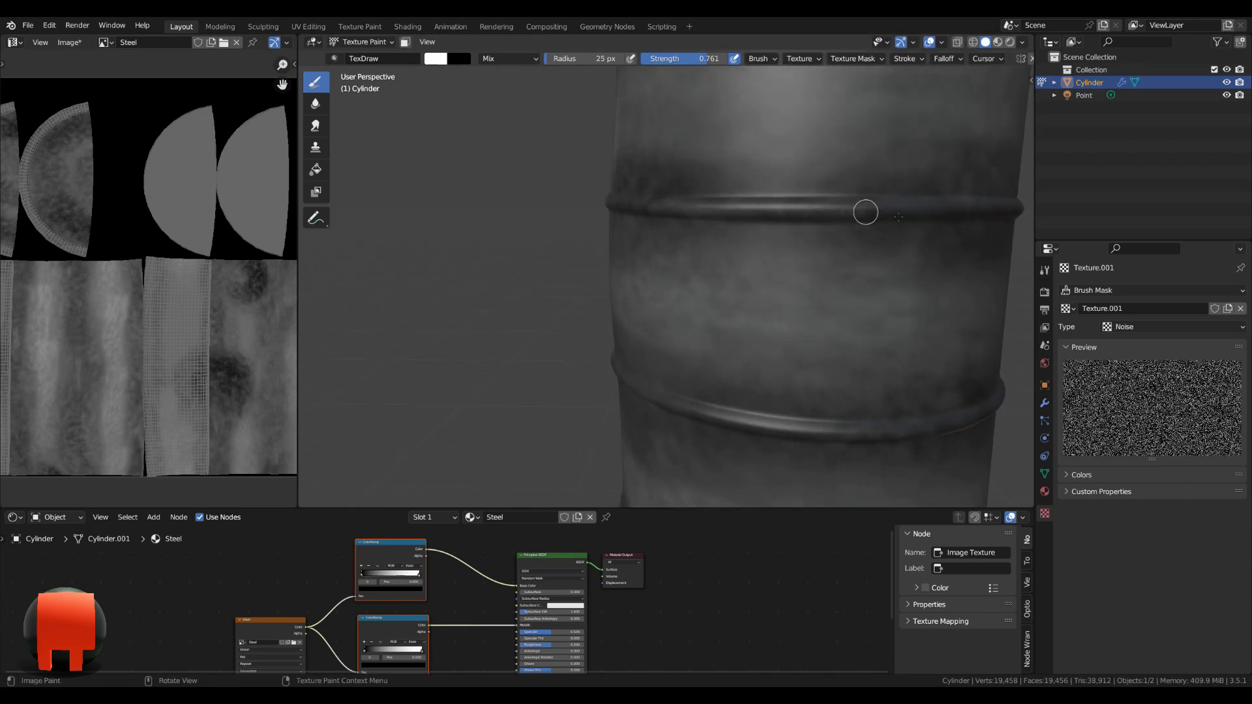
middle_drag(1015, 229, 439, 240)
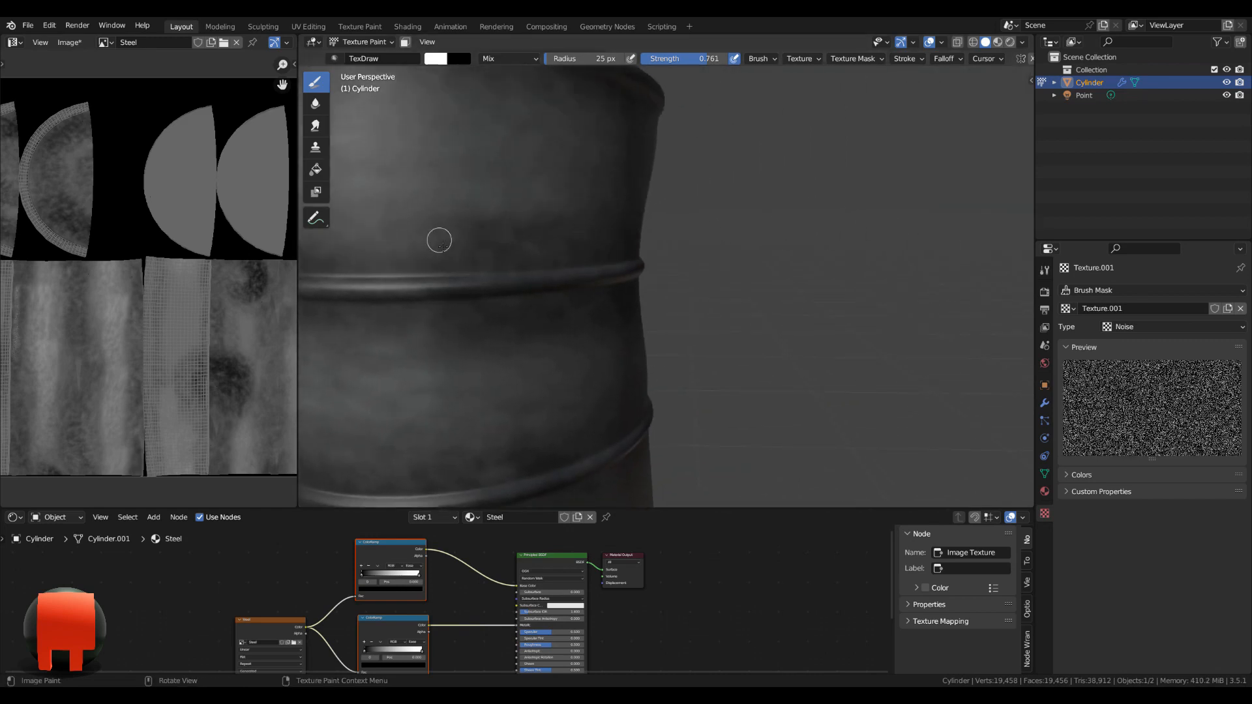
middle_drag(597, 276, 572, 295)
middle_drag(928, 243, 759, 289)
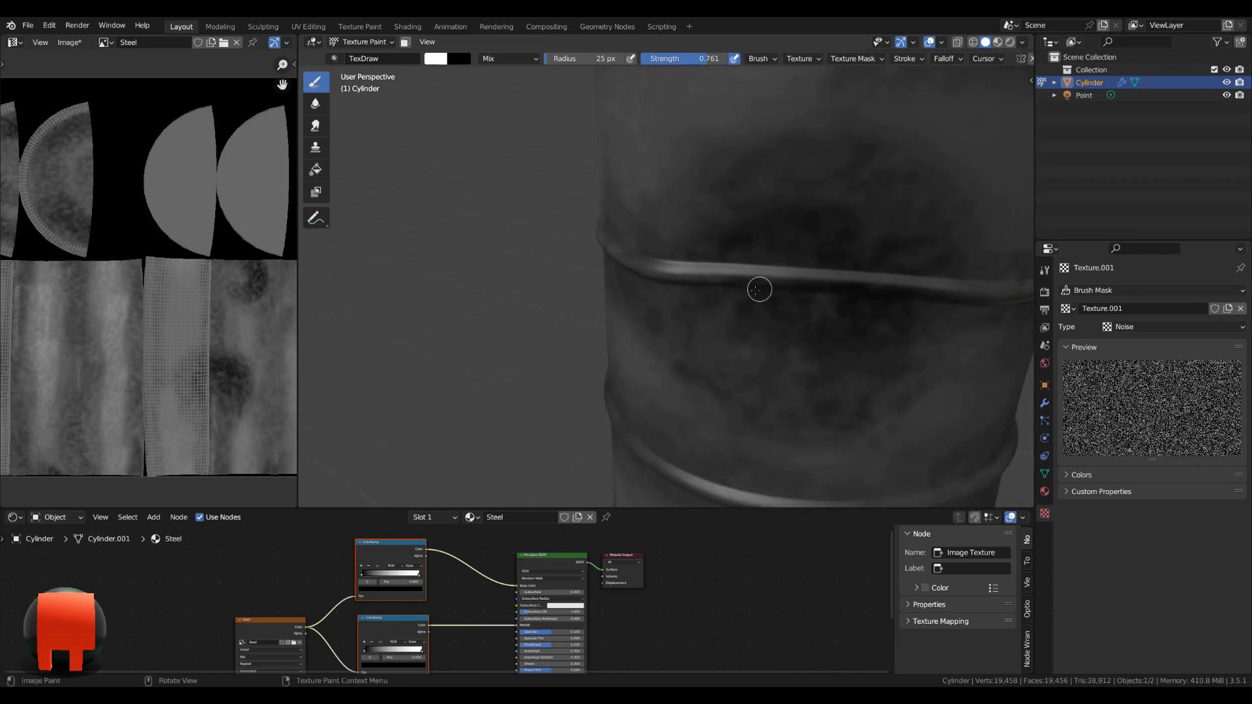
middle_drag(959, 314, 753, 284)
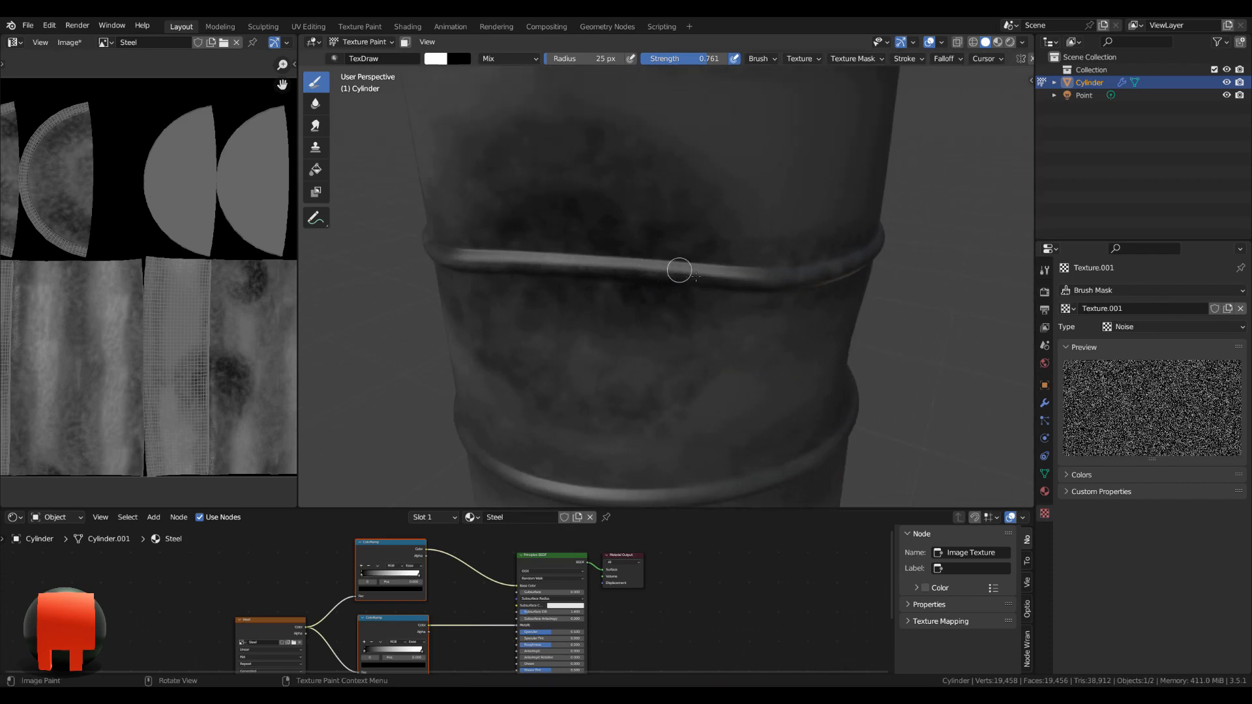
middle_drag(928, 294, 606, 298)
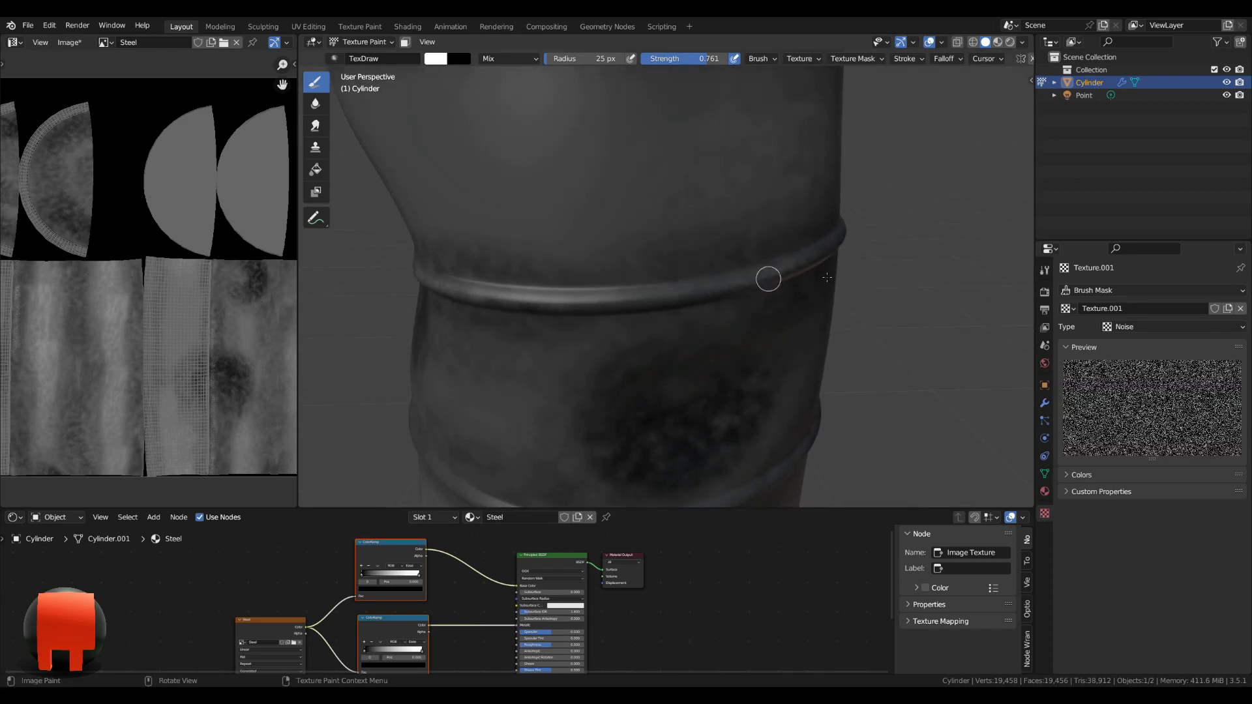
mouse_move(769, 276)
middle_down()
mouse_move(923, 272)
mouse_move(700, 280)
middle_up()
middle_drag(808, 237, 711, 255)
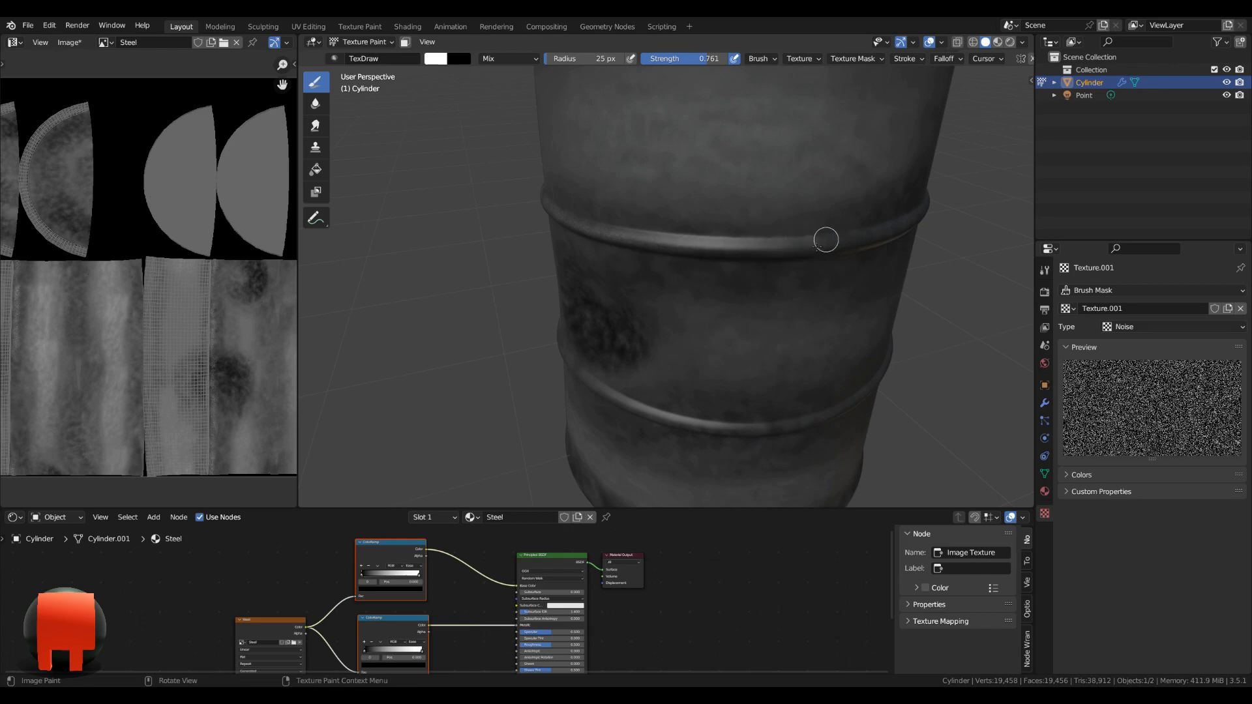
middle_drag(820, 254, 838, 267)
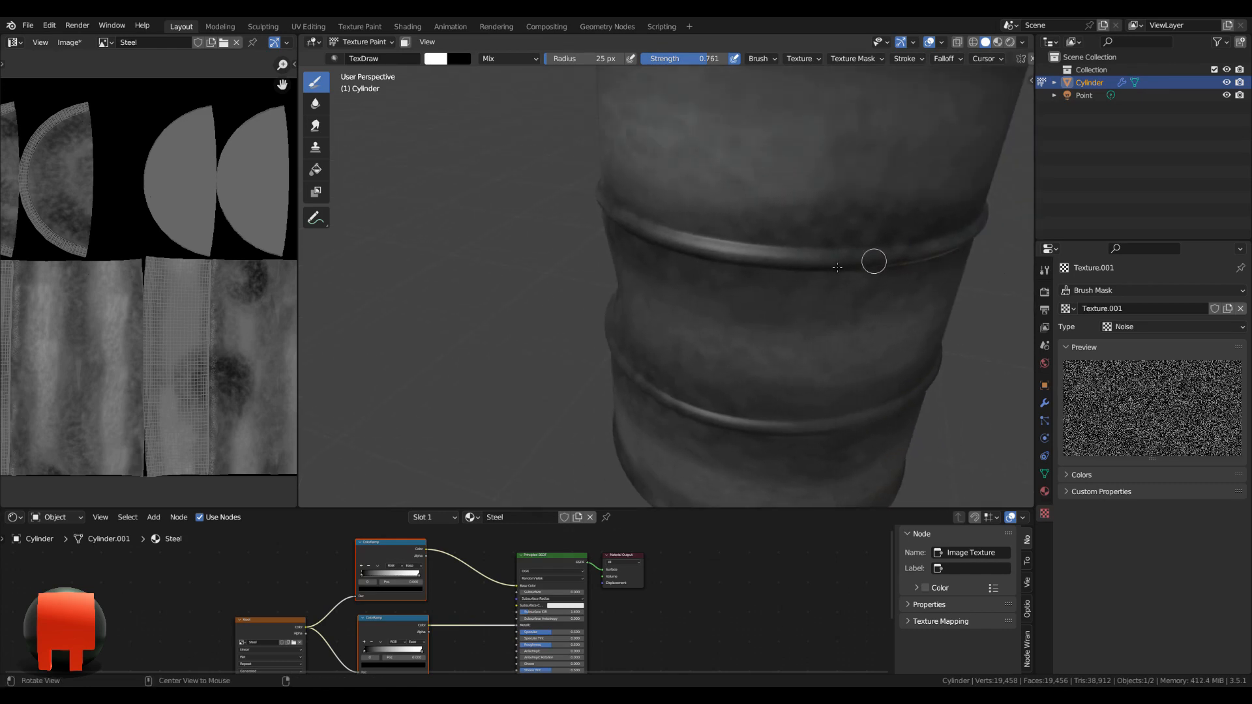
Paint noisy white edge wear along the barrel's lower rib around its circumference.
middle_drag(830, 327, 702, 358)
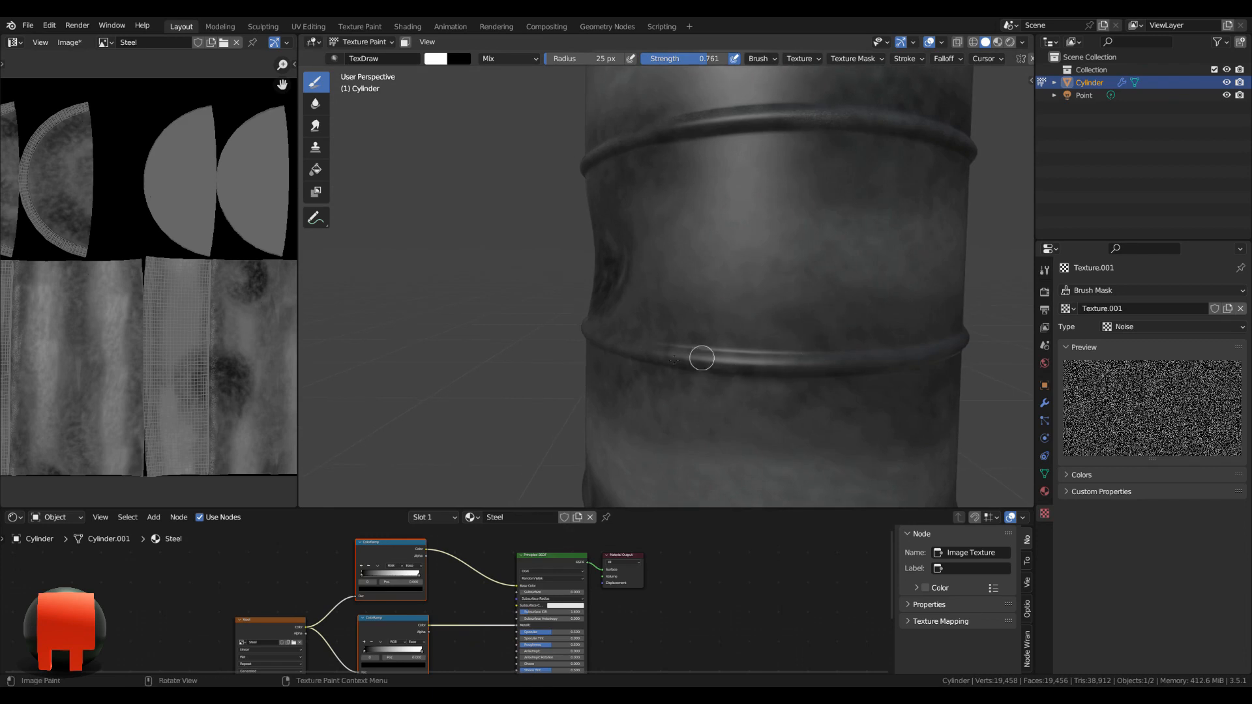
drag(820, 364, 965, 343)
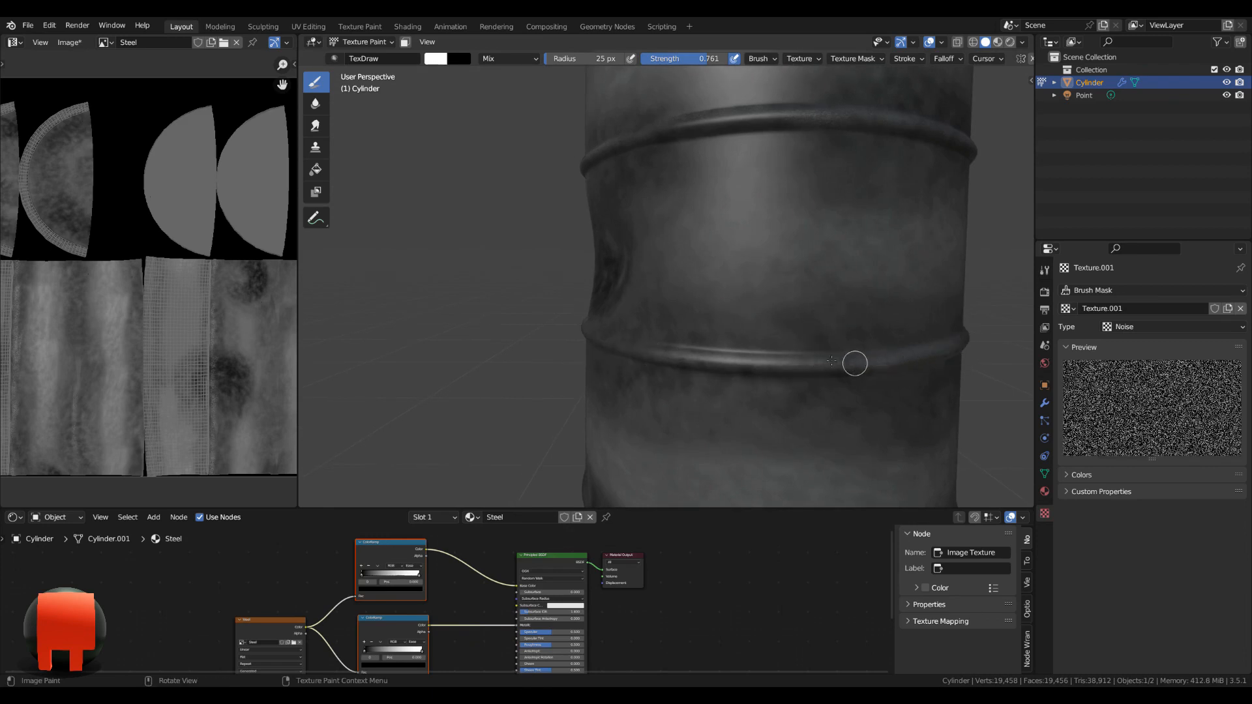
middle_drag(831, 361, 729, 352)
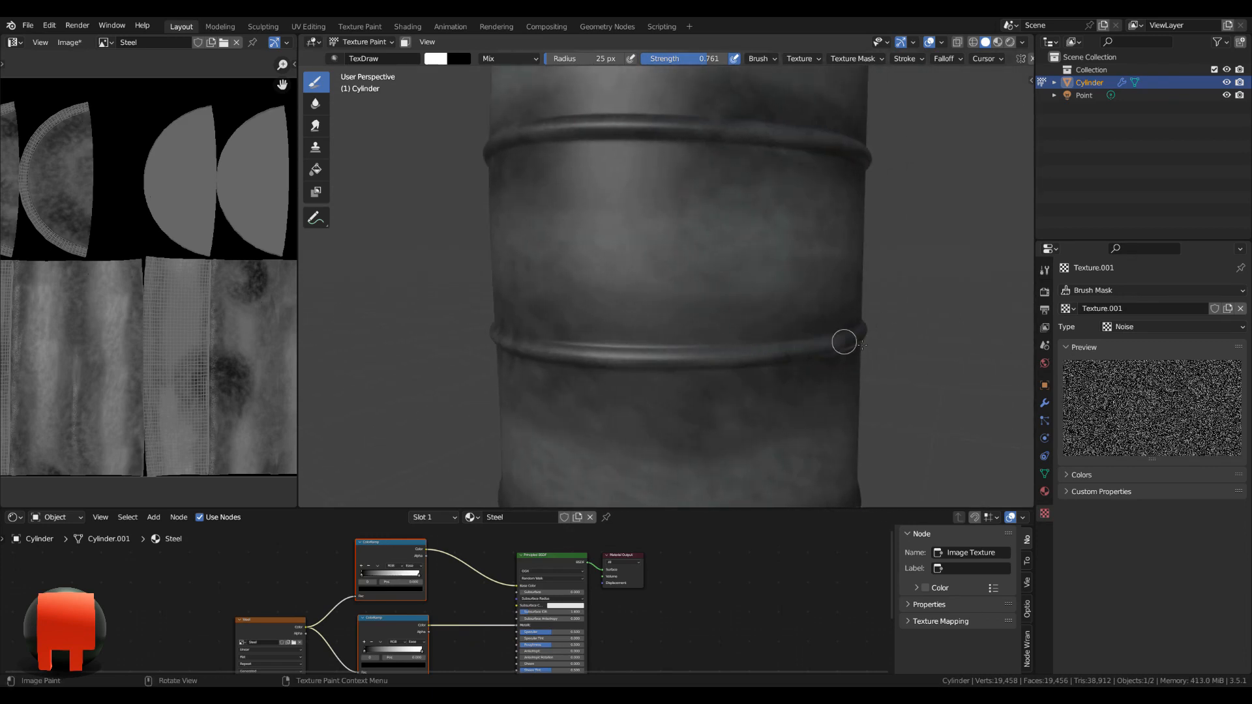
middle_drag(844, 342, 899, 331)
drag(736, 355, 962, 327)
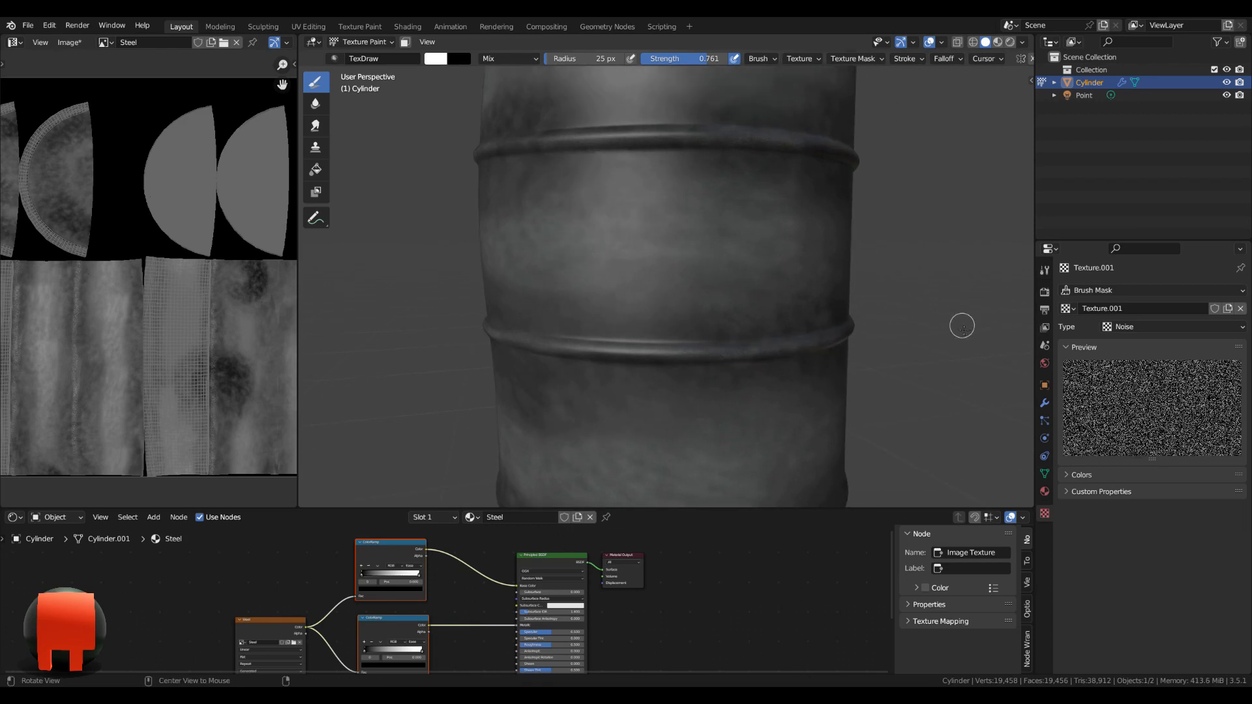
mouse_move(961, 327)
middle_down()
mouse_move(877, 320)
mouse_move(695, 346)
middle_up()
drag(694, 346, 604, 341)
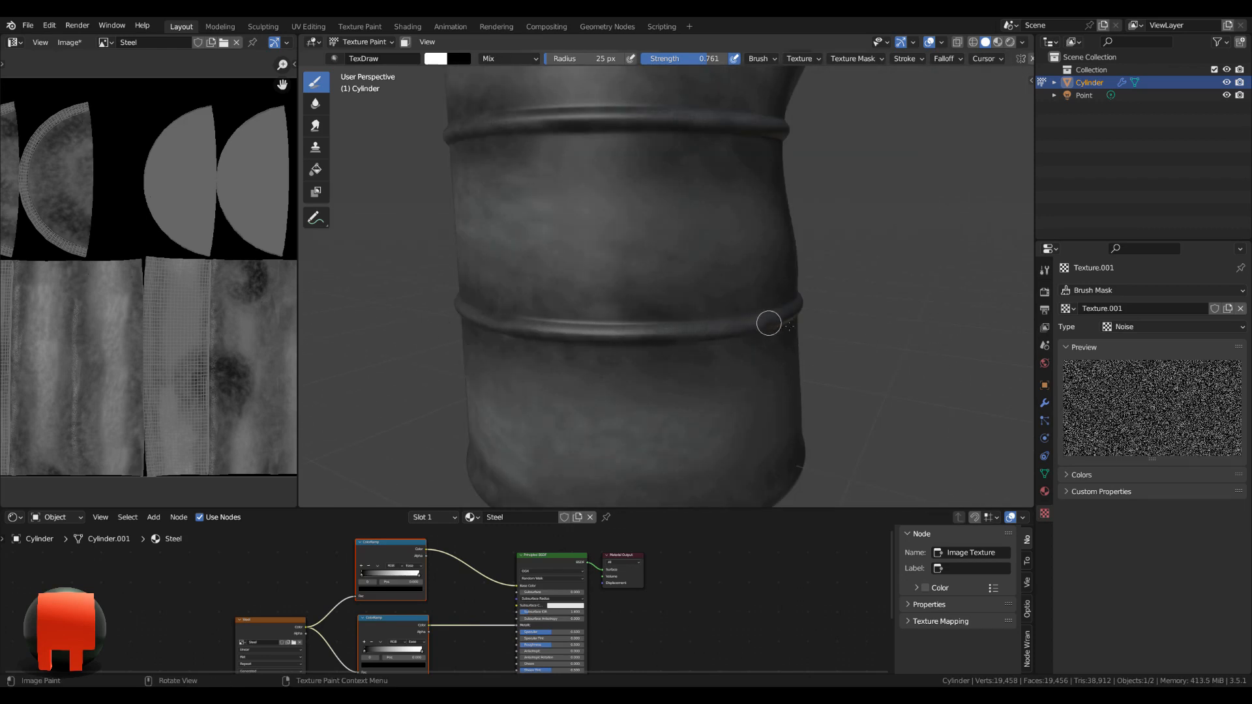
drag(789, 326, 797, 321)
middle_drag(797, 320, 833, 392)
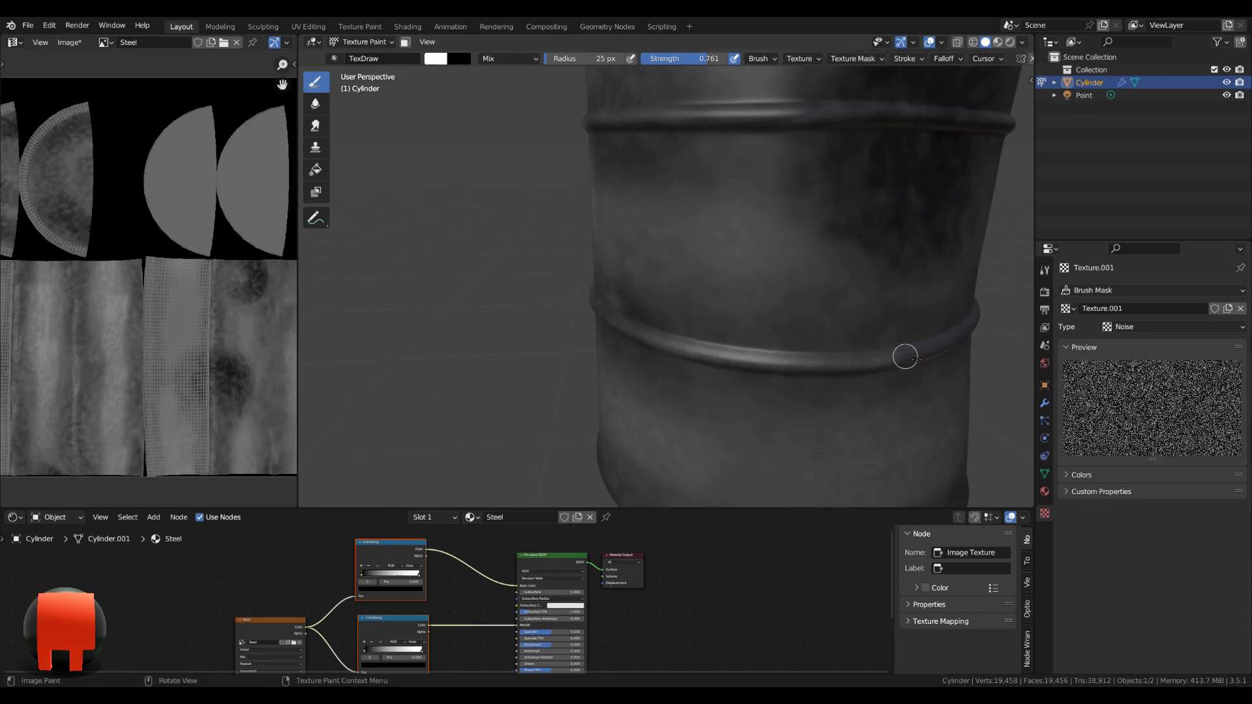
middle_drag(905, 356, 655, 323)
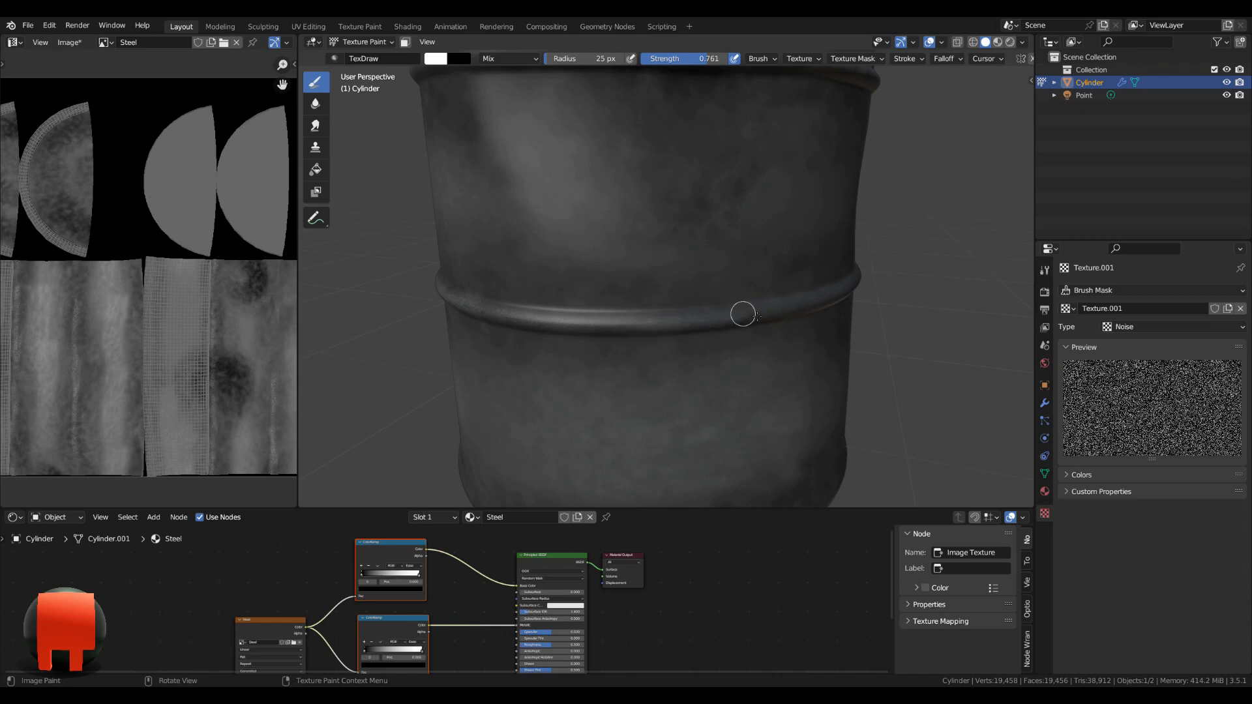
mouse_move(948, 299)
middle_down()
mouse_move(801, 318)
mouse_move(897, 314)
mouse_move(929, 328)
mouse_move(854, 323)
middle_up()
shift+middle_drag(1004, 321, 930, 349)
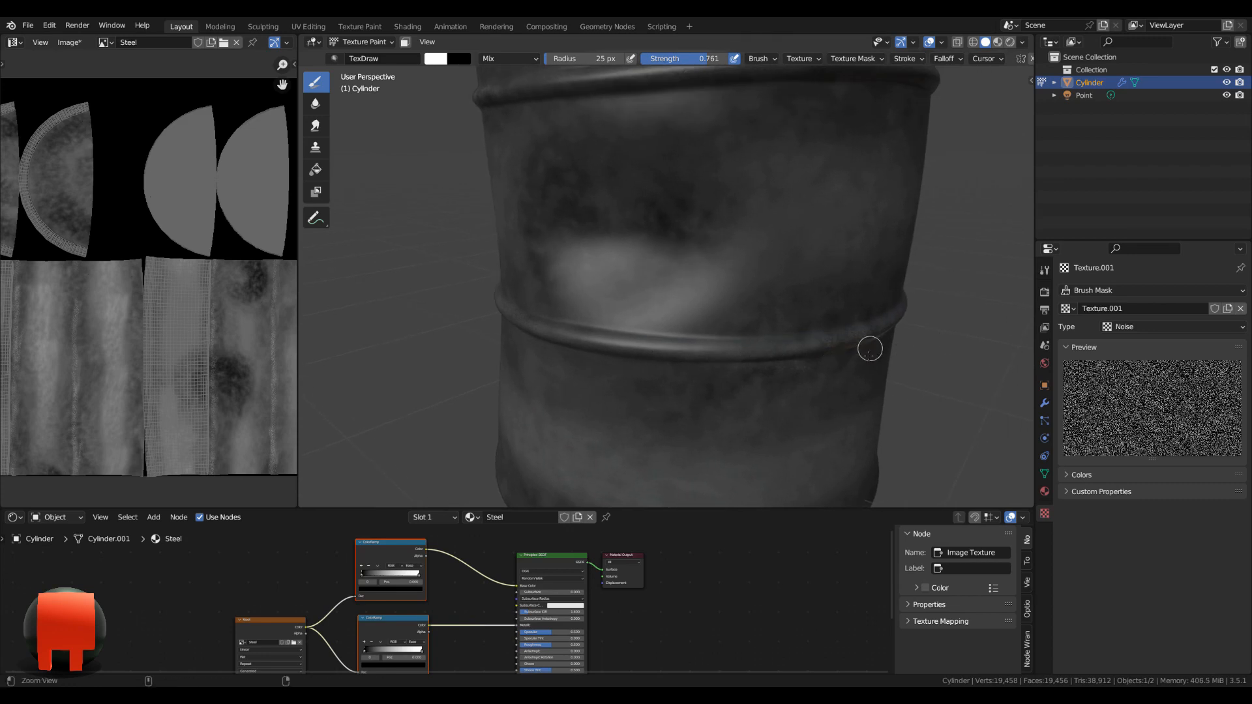
Save all painted texture images, including the Steel mask.
mouse_move(869, 349)
alt+mouse_down()
mouse_move(499, 362)
mouse_move(744, 369)
mouse_move(764, 359)
alt+mouse_up()
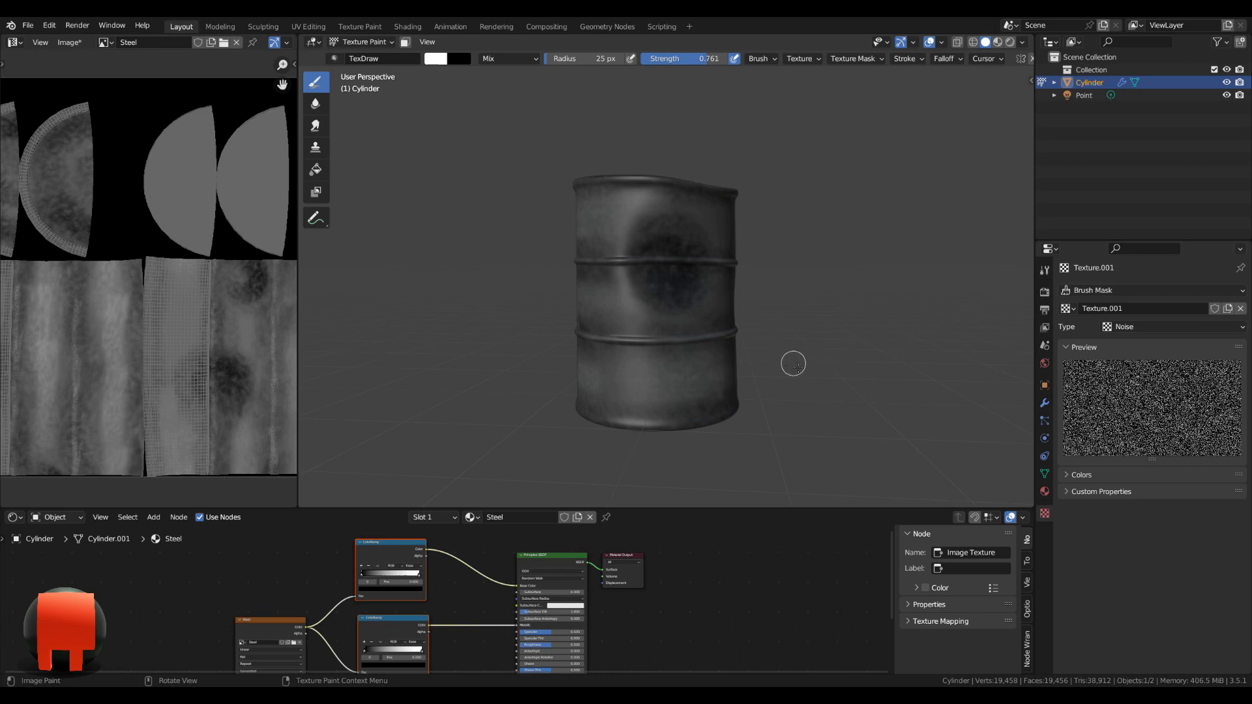
click(1045, 272)
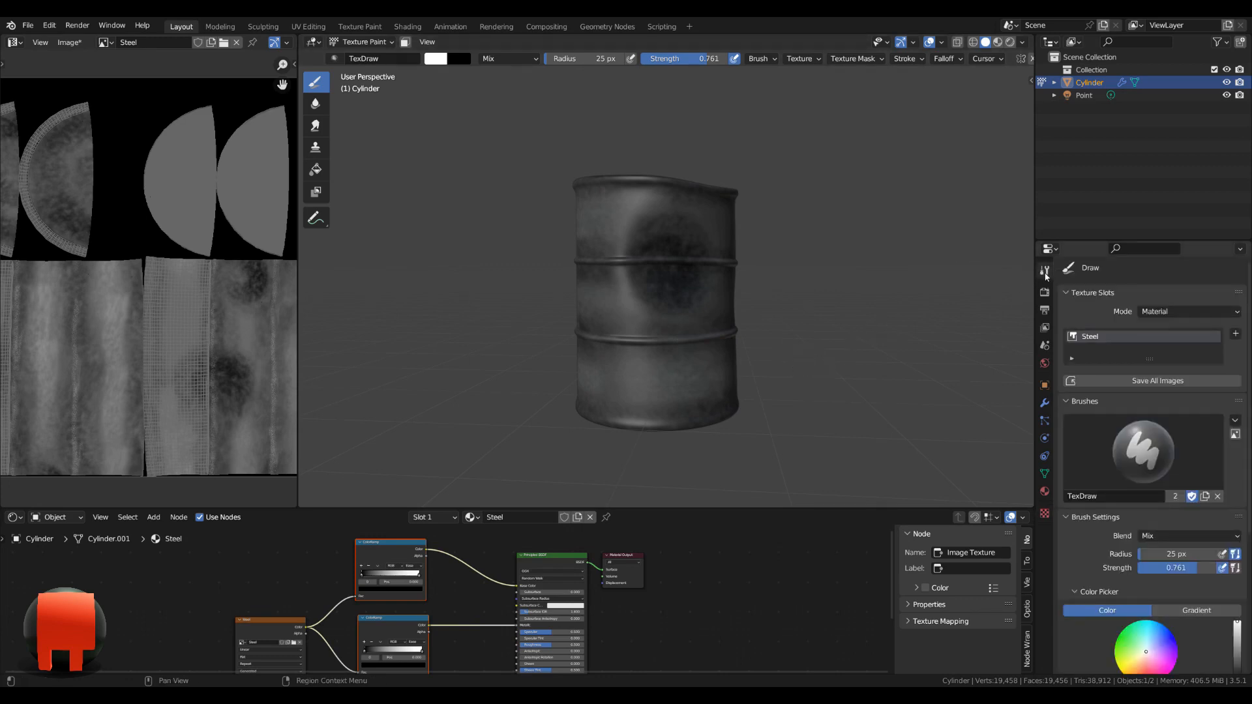
click(1162, 383)
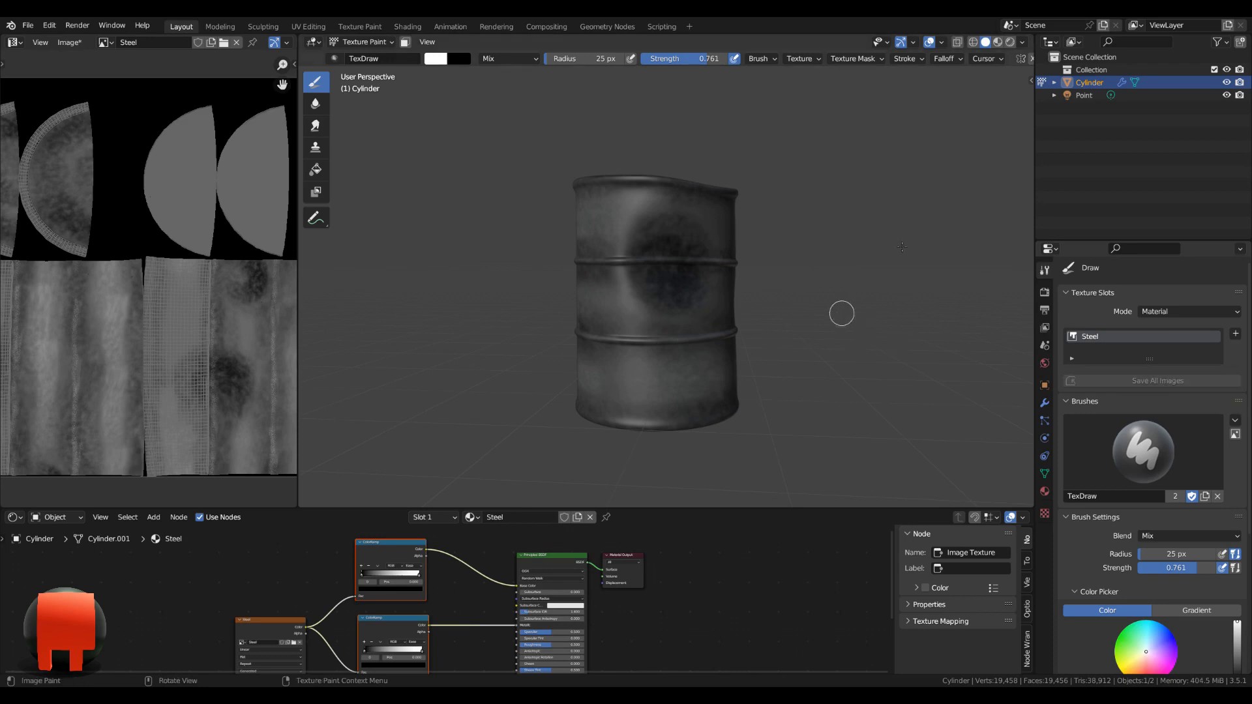
Leave Texture Paint and switch the barrel to Object Mode.
mouse_move(831, 305)
middle_down()
mouse_move(811, 314)
mouse_move(825, 310)
middle_up()
scroll(827, 312, up, 4)
scroll(704, 313, down, 4)
middle_drag(704, 313, 828, 305)
scroll(830, 305, up, 4)
key(ctrl+Tab)
click(642, 338)
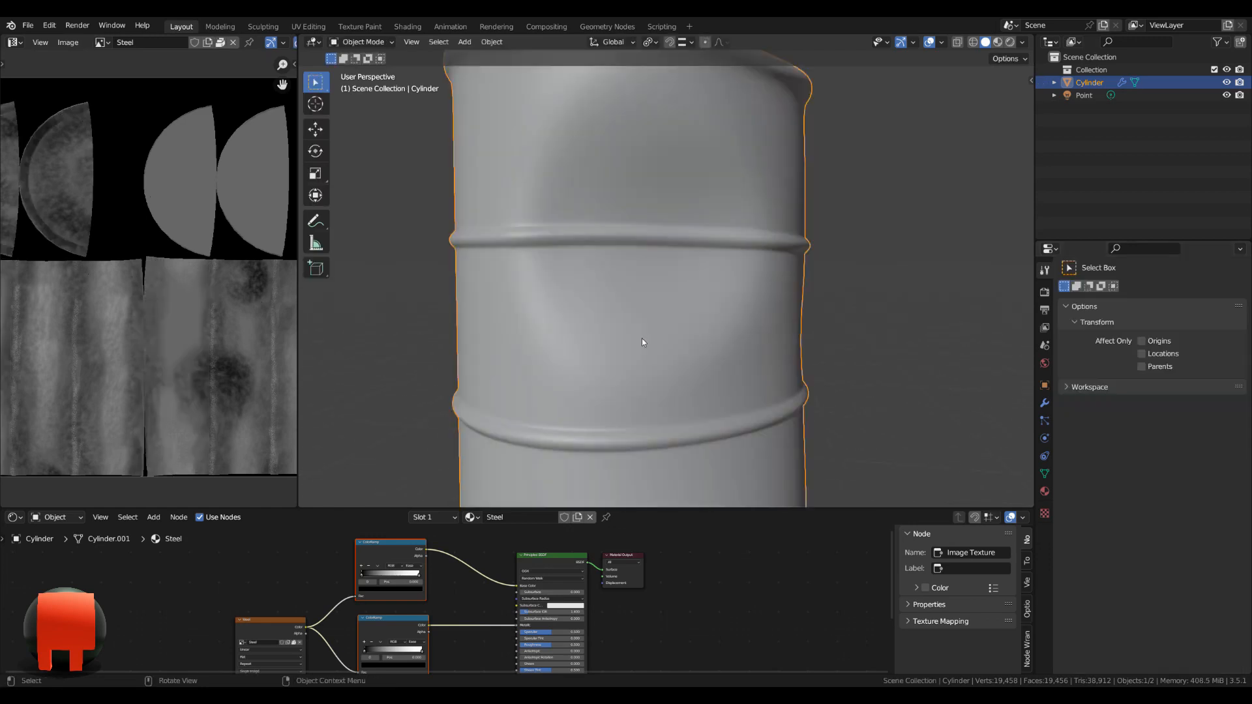
Switch the viewport to rendered shading and inspect the painted grime and highlights on the barrel.
scroll(686, 335, down, 9)
scroll(708, 327, up, 5)
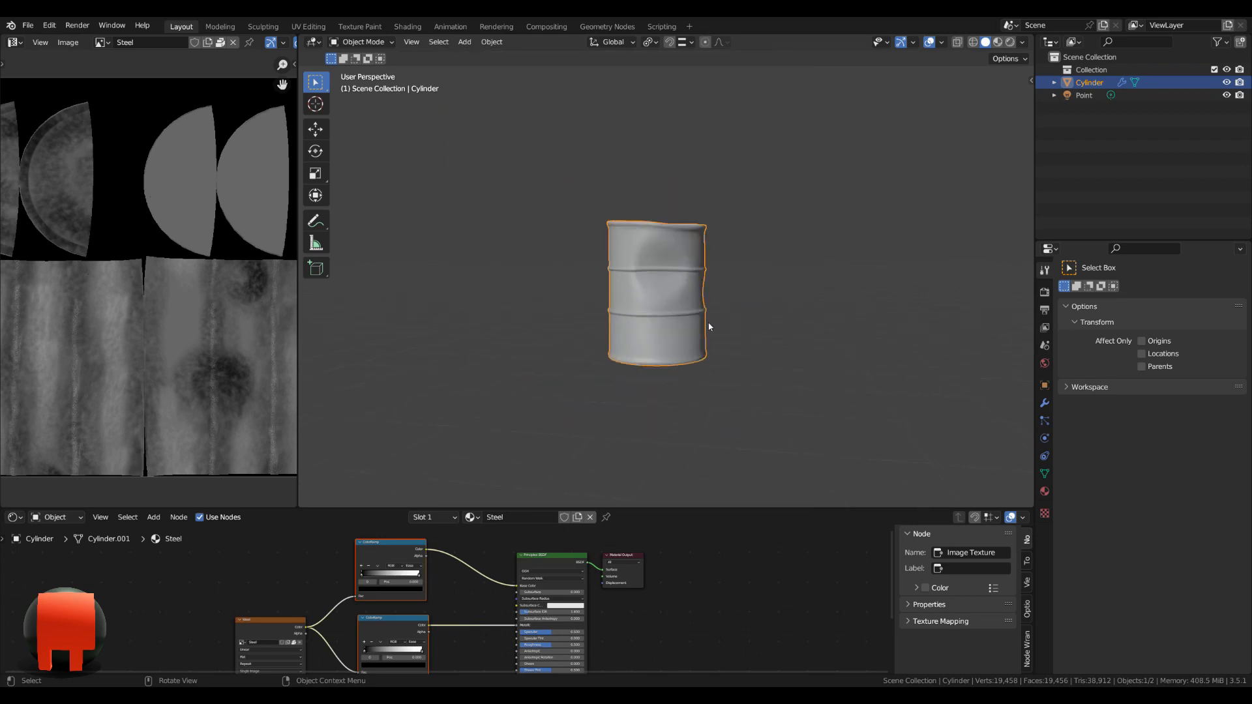
click(1011, 42)
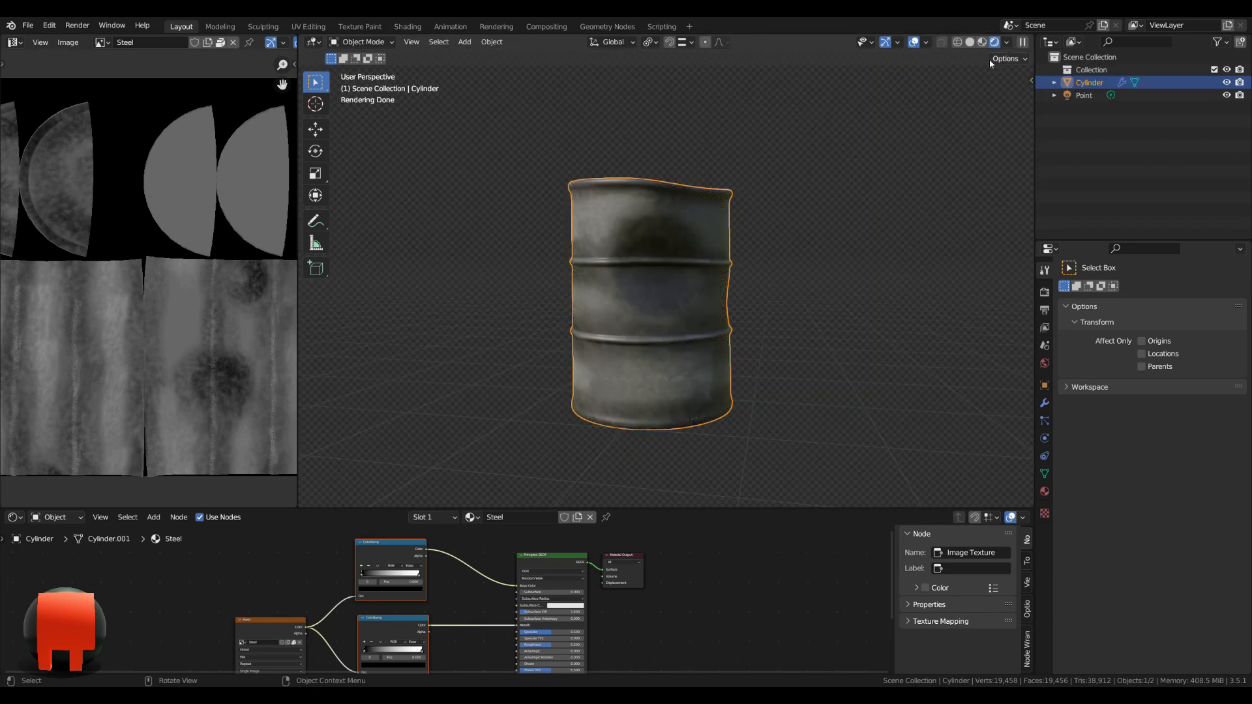
scroll(780, 296, up, 4)
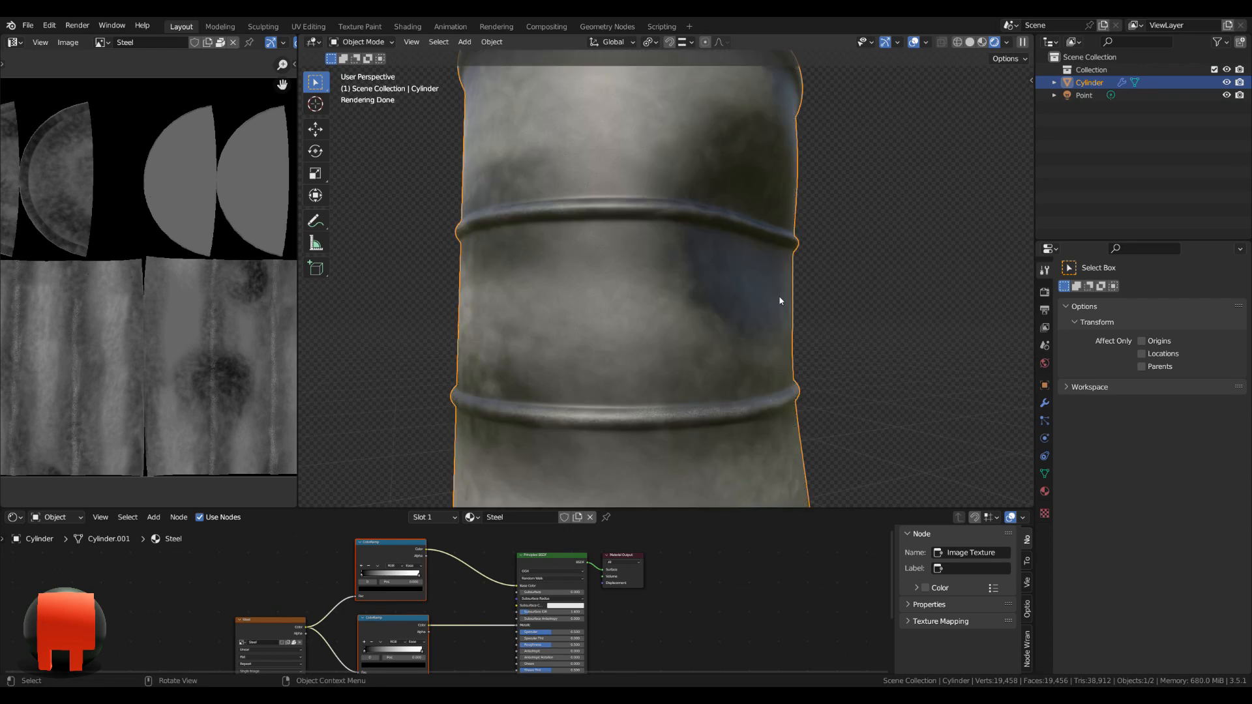
scroll(647, 280, down, 5)
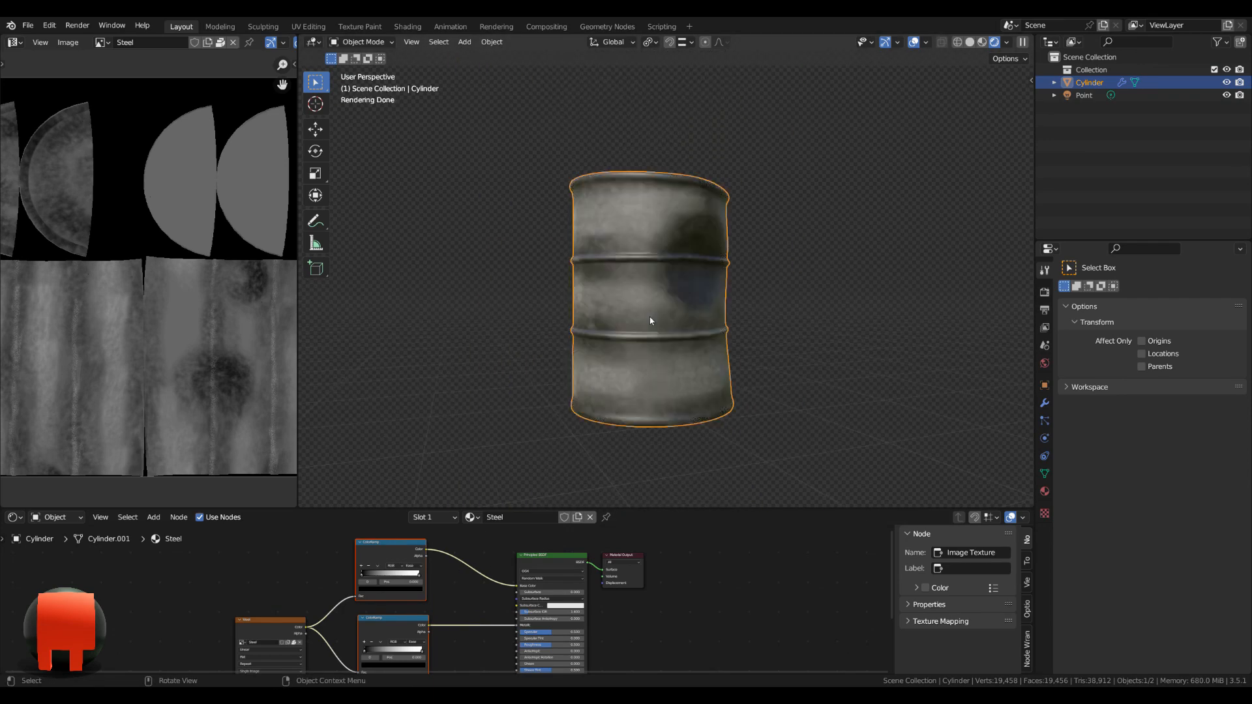
scroll(650, 320, up, 5)
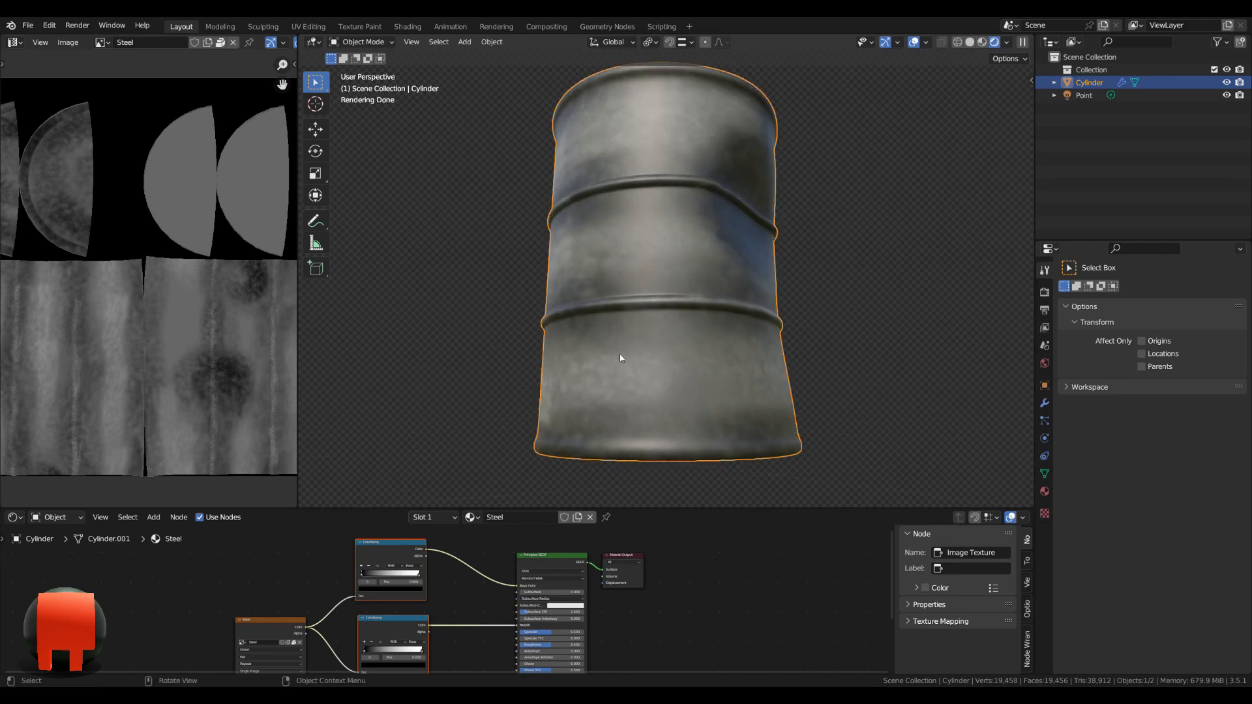
Move the white stop of the Base Color ramp to position 0.324 to brighten the barrel.
scroll(431, 569, up, 4)
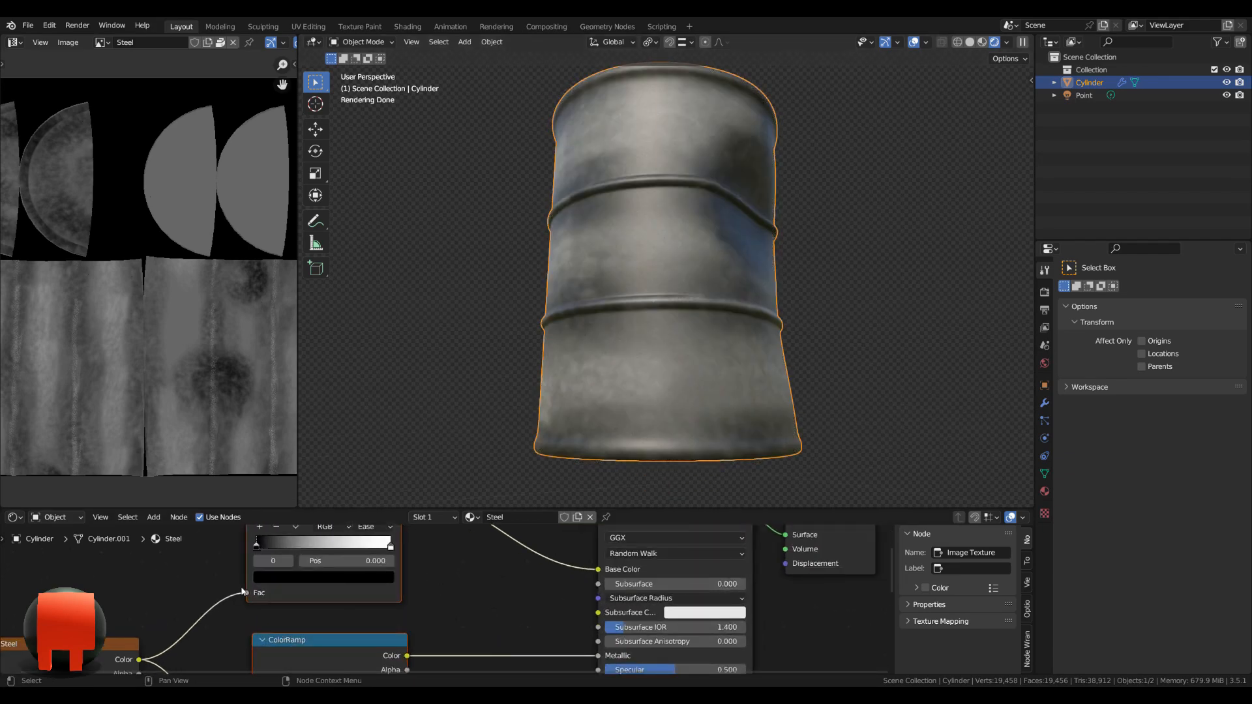
middle_drag(323, 614, 386, 633)
drag(454, 565, 363, 563)
middle_drag(502, 369, 689, 318)
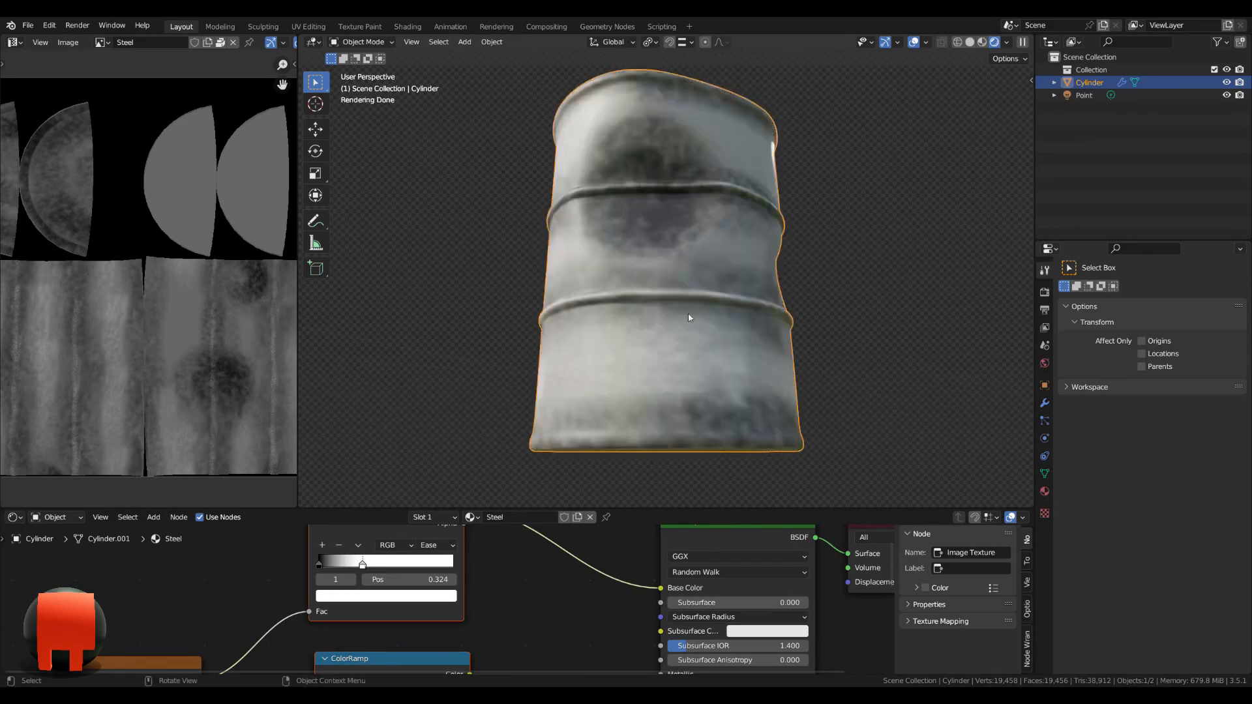
Change the Base Color ramp's black stop to a very dark brown.
click(315, 565)
click(374, 596)
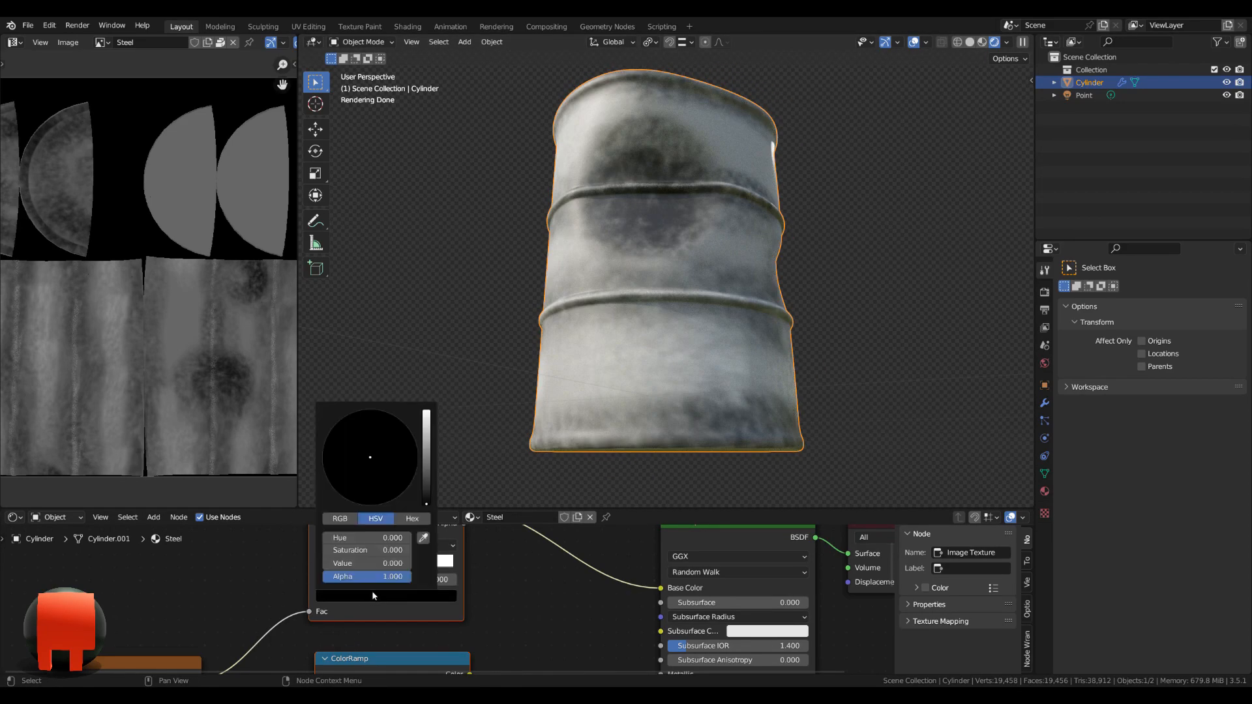
drag(425, 501, 354, 486)
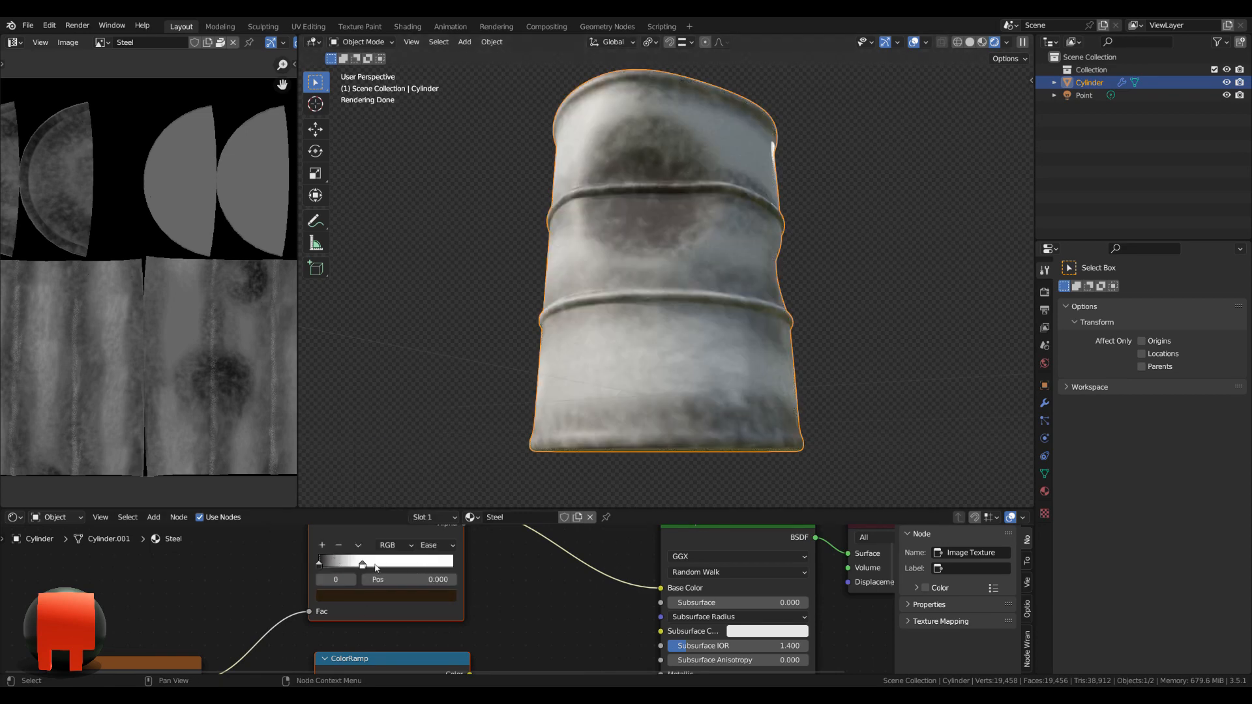
Darken the Base Color ramp's white stop to light grey at position 0.279 and shift the dark brown stop to 0.028.
drag(363, 564, 354, 564)
click(355, 596)
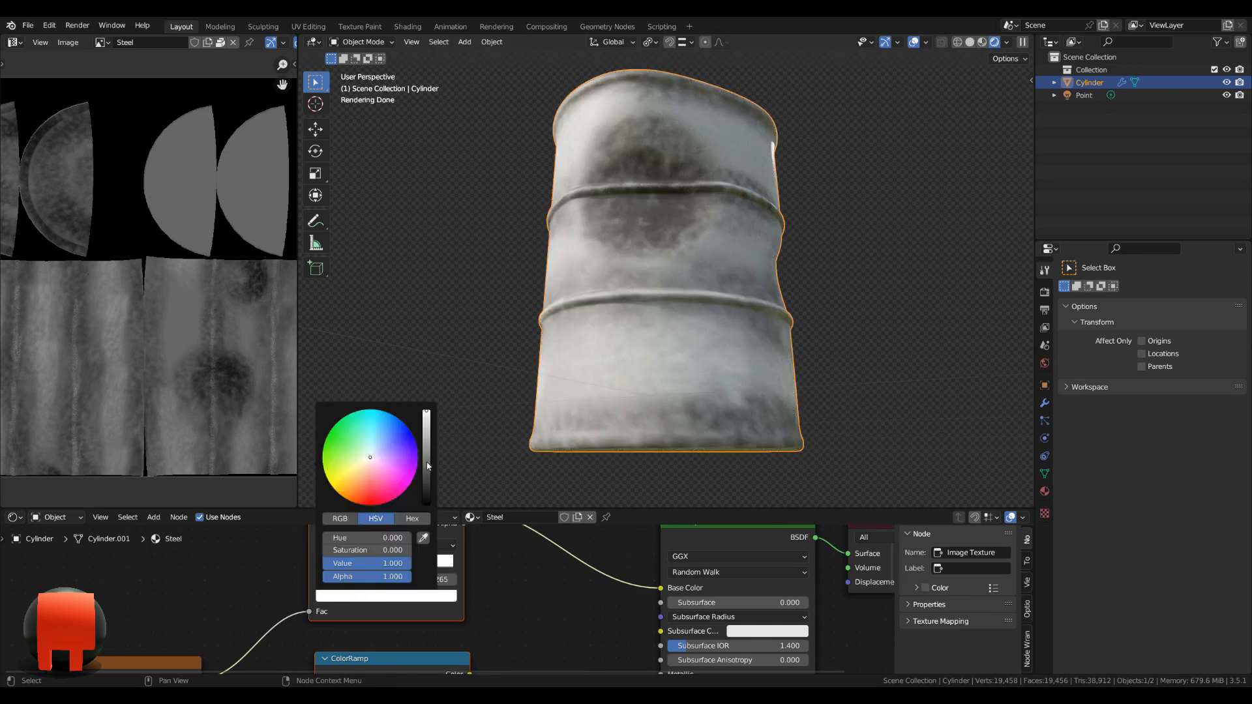
drag(427, 467, 427, 470)
middle_drag(608, 286, 660, 337)
scroll(709, 403, up, 1)
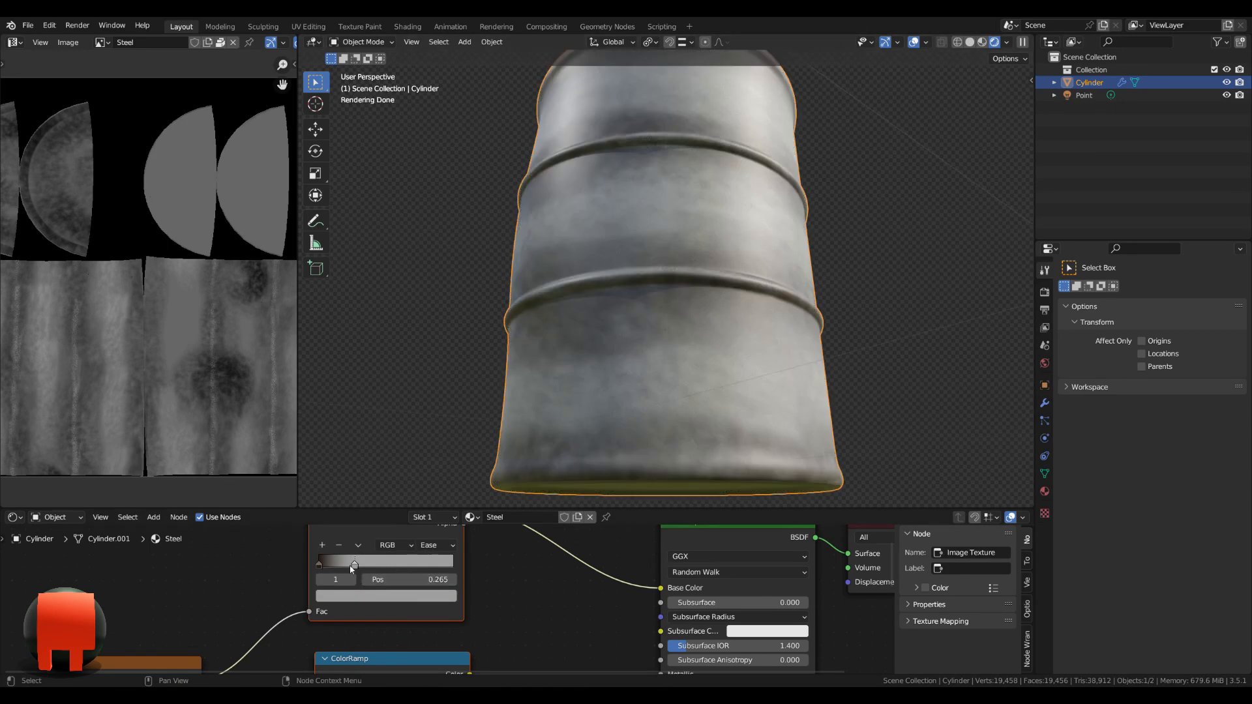
drag(350, 569, 352, 569)
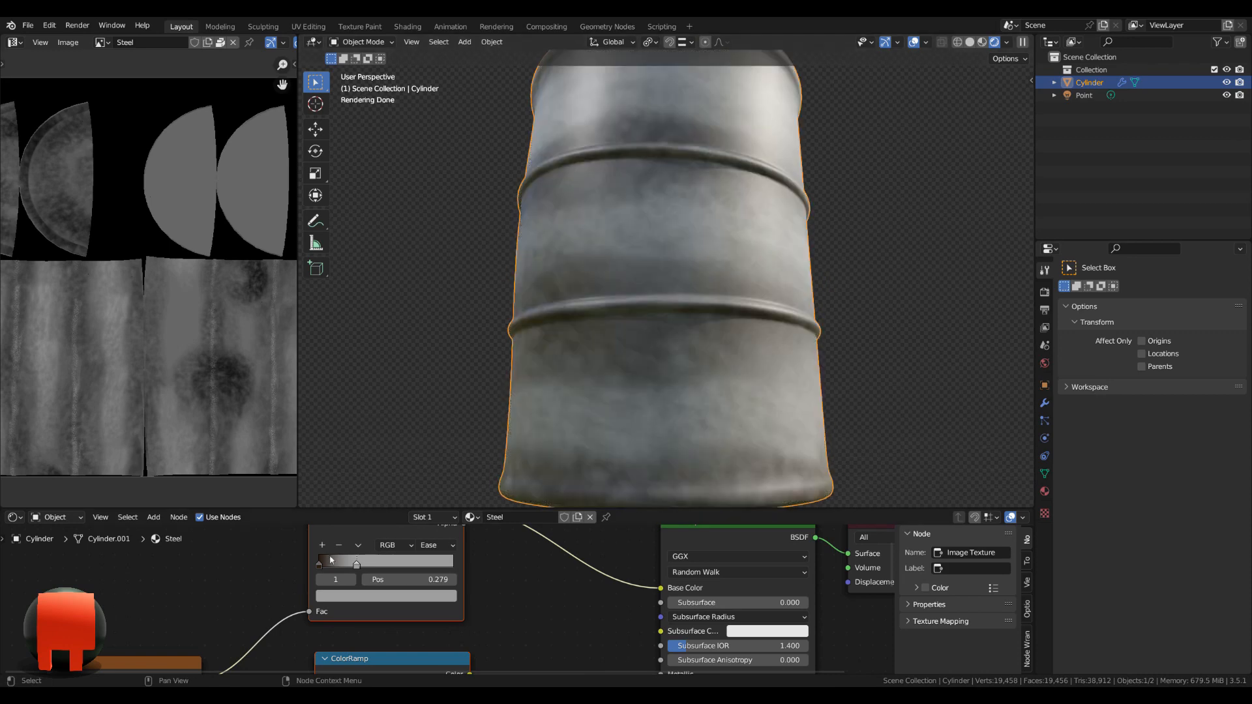
drag(319, 566, 322, 566)
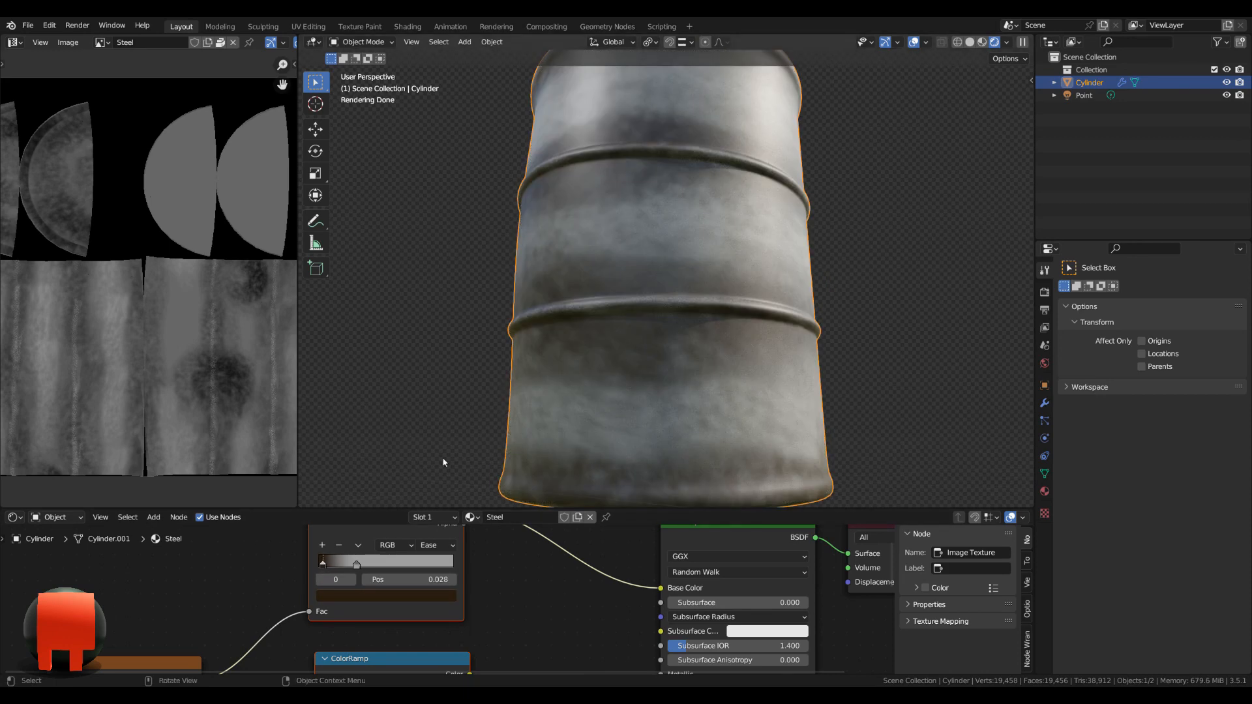
Add a middle stop to the Base Color ramp near 0.115 and colour it rust brown with hue 0.056, saturation 0.773, value 0.182.
click(322, 545)
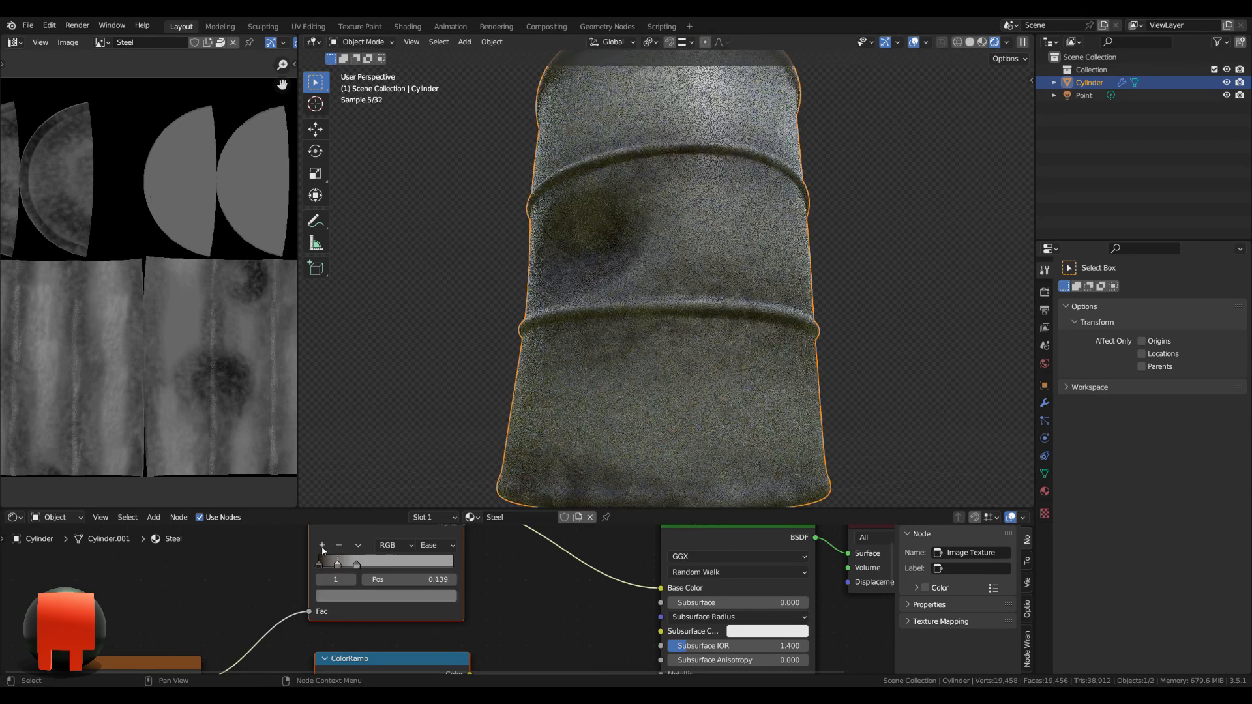
click(349, 596)
click(358, 484)
click(361, 482)
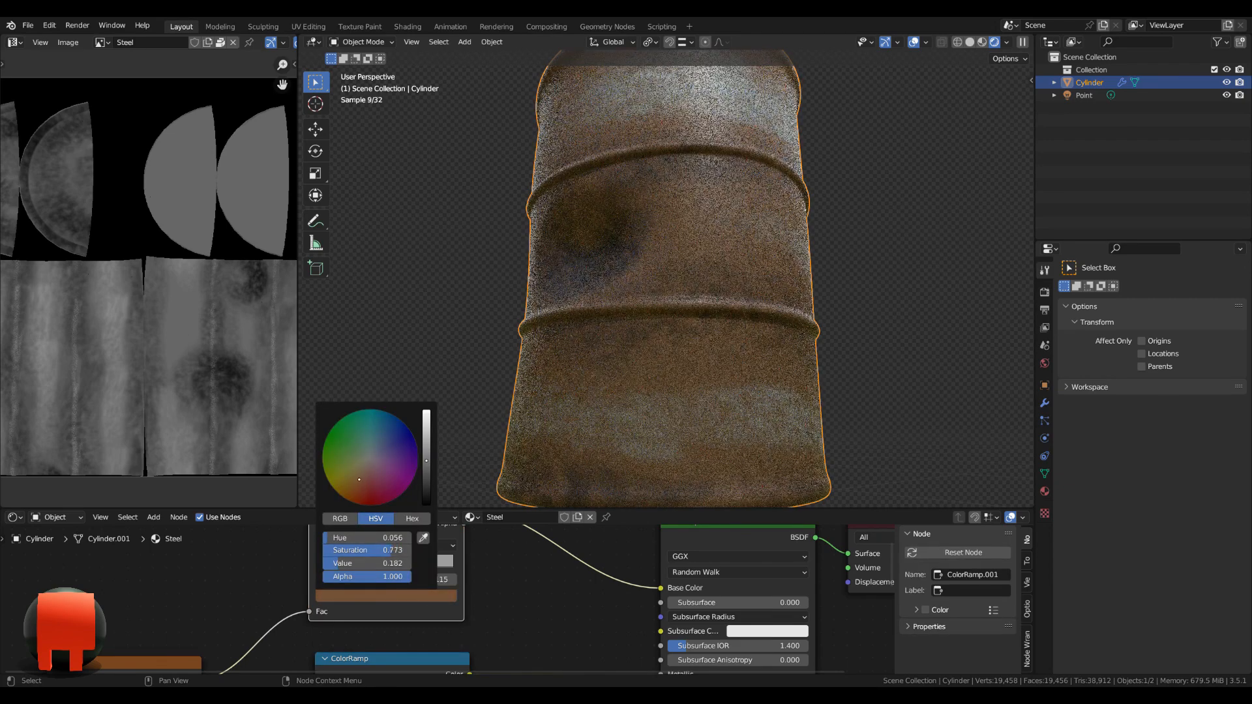
middle_drag(572, 391, 698, 357)
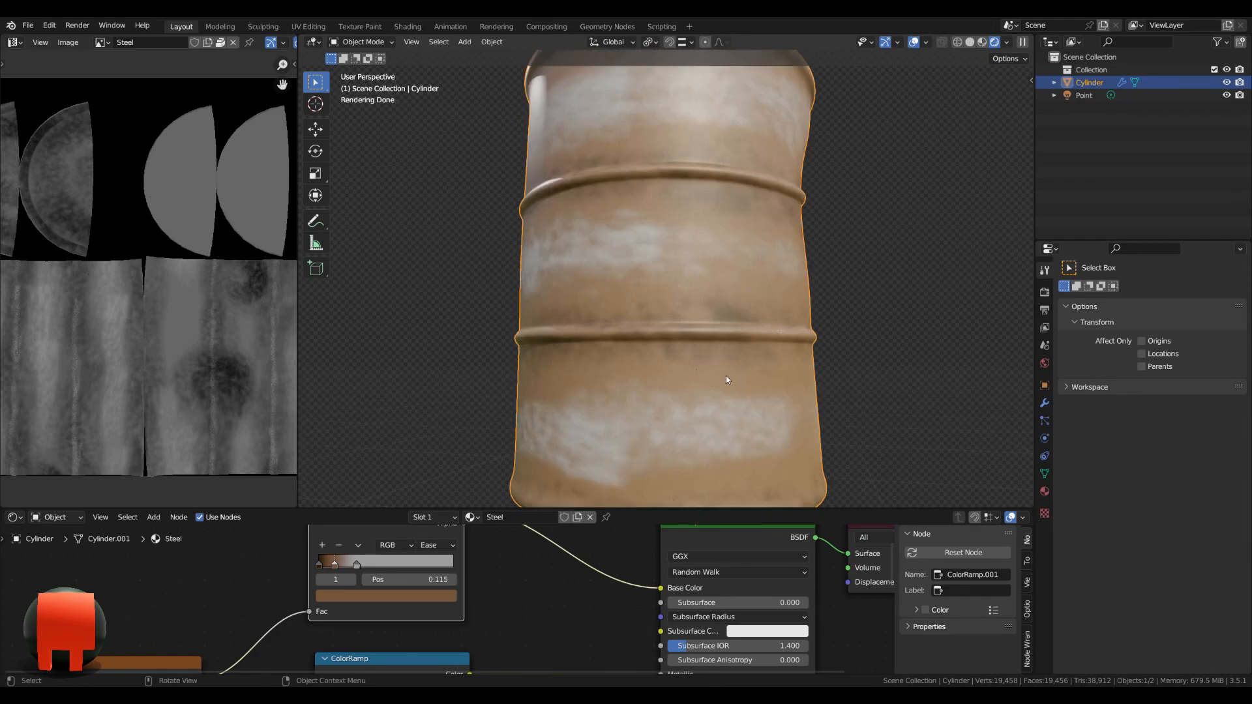
drag(334, 569, 332, 569)
middle_drag(583, 424, 790, 415)
Duplicate the Metallic ColorRamp, keeping its link from the Steel mask, and place the copy just below the original.
scroll(464, 597, down, 4)
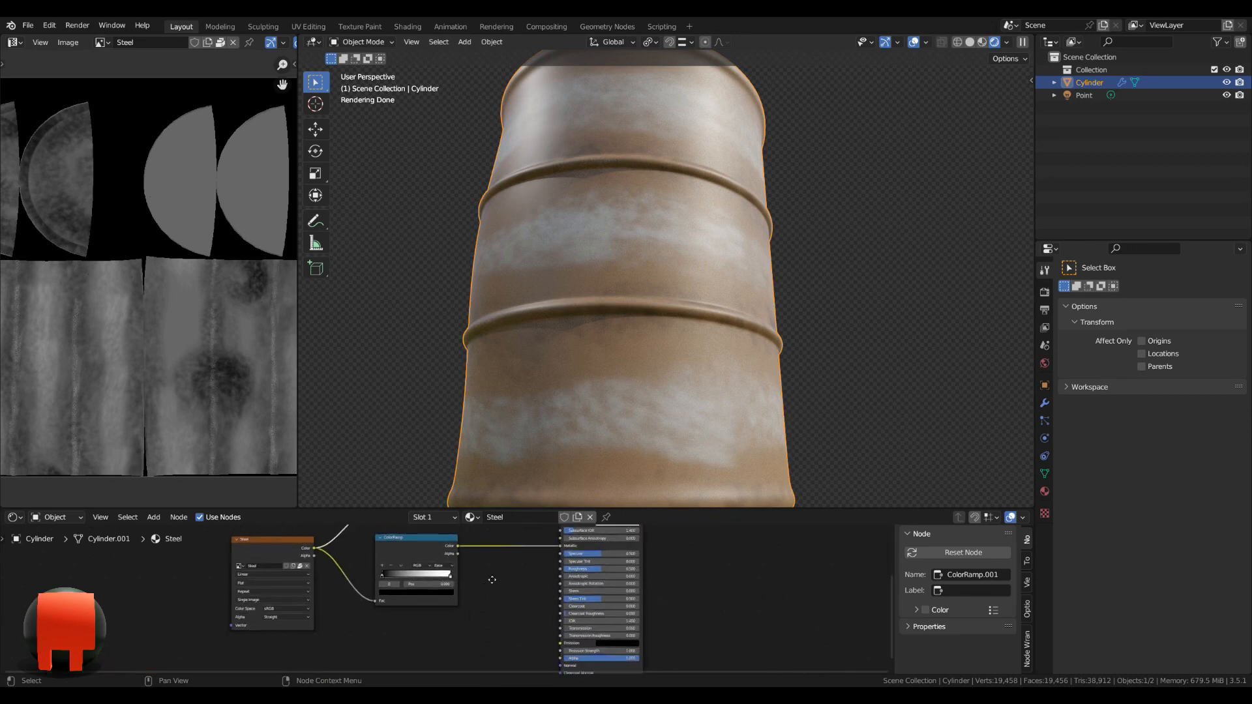
middle_drag(464, 598, 482, 571)
click(431, 575)
key(shift+d)
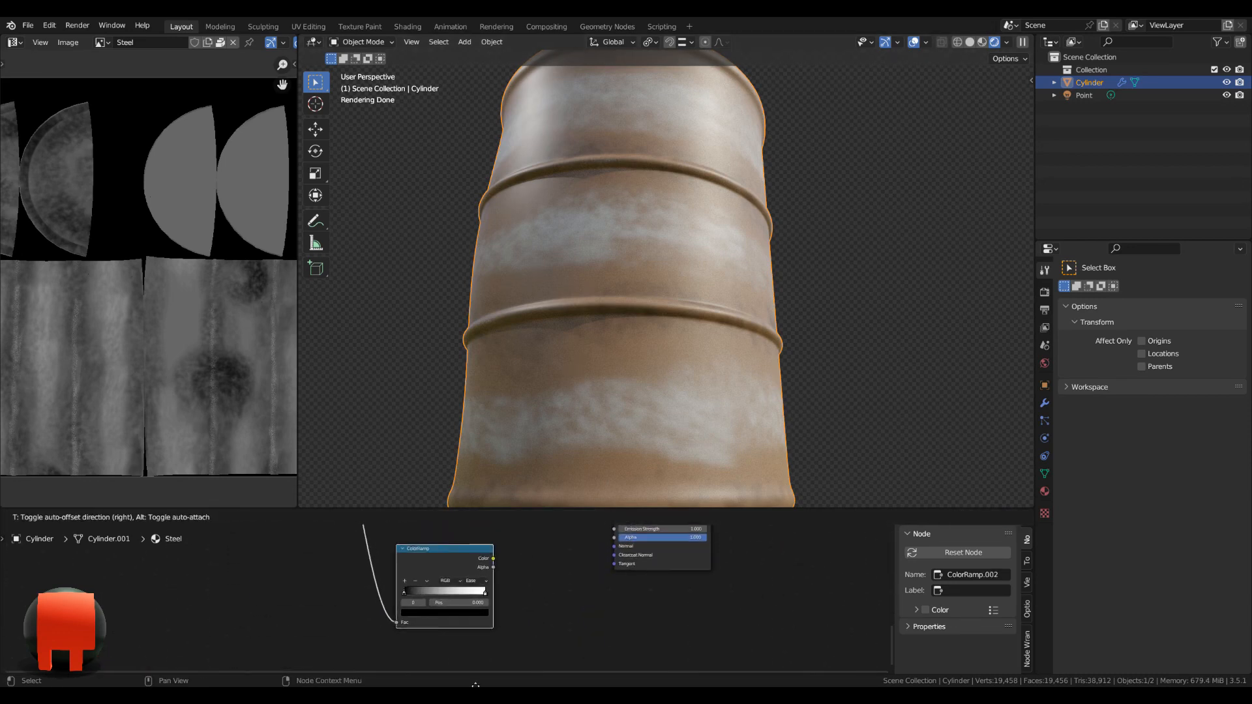
click(474, 633)
scroll(483, 614, down, 4)
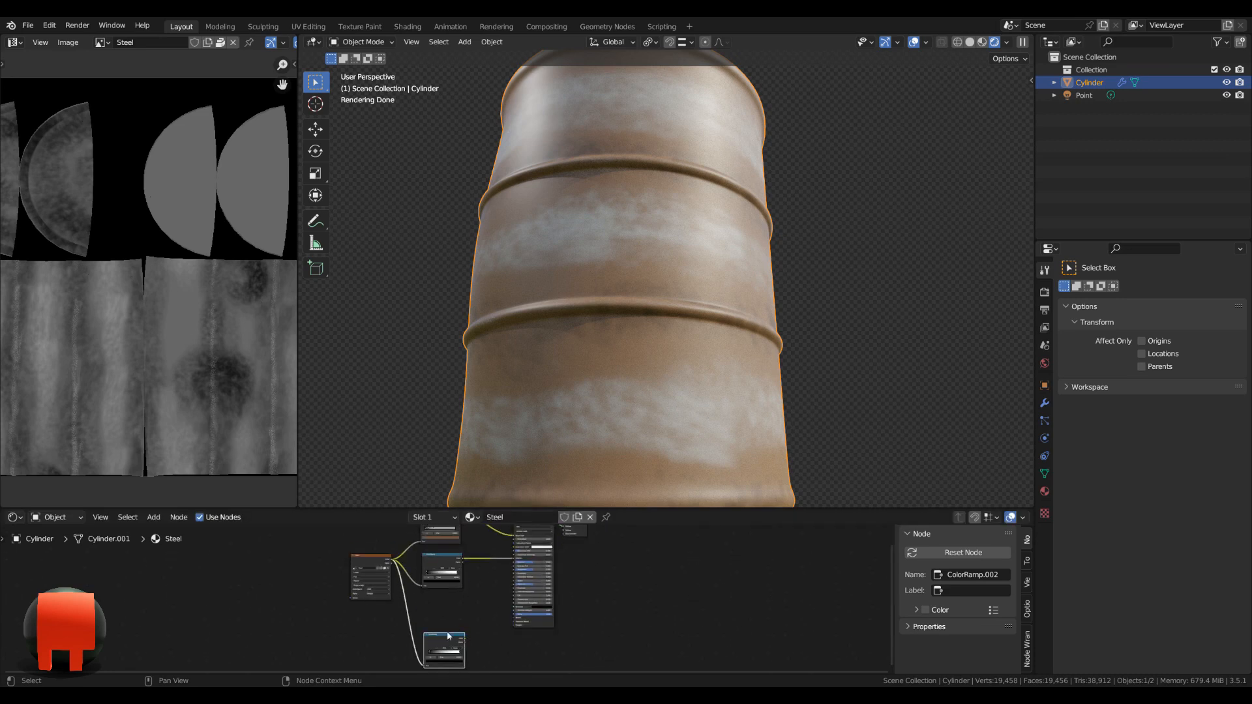
key(g)
click(460, 601)
Connect the duplicated ColorRamp's Color output to the Principled BSDF's Roughness input.
scroll(483, 595, up, 4)
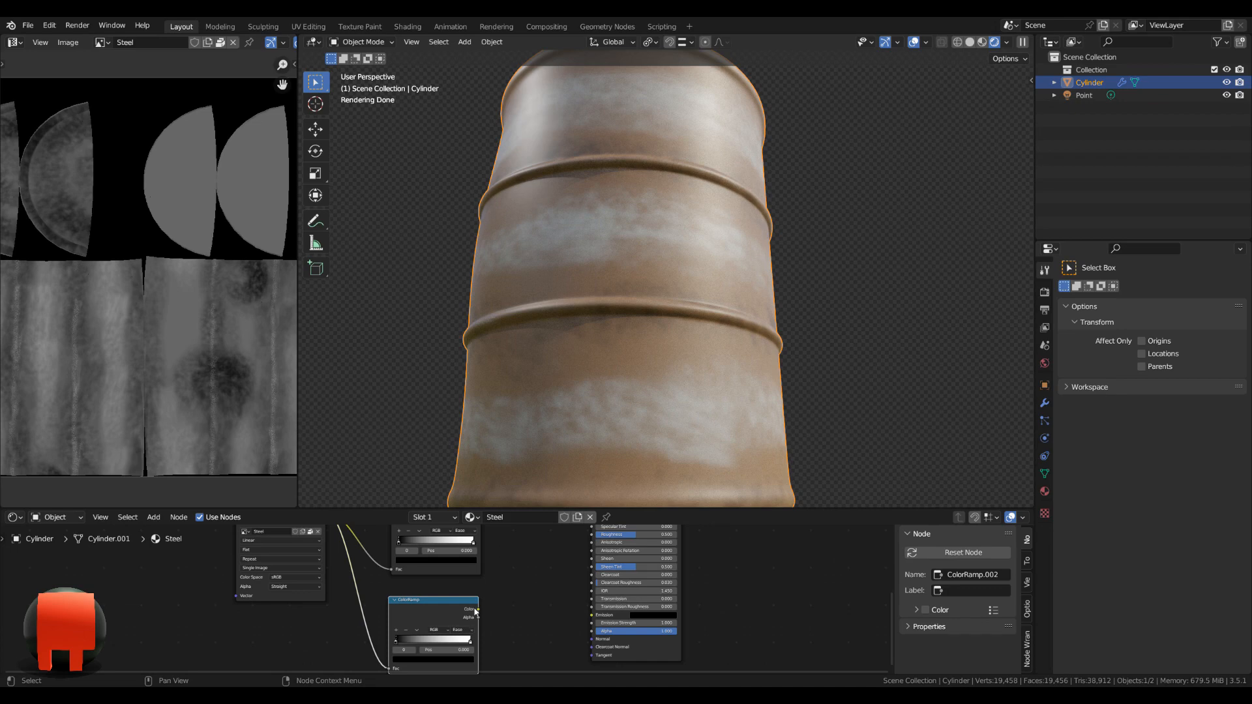
drag(590, 548, 592, 582)
scroll(554, 612, up, 4)
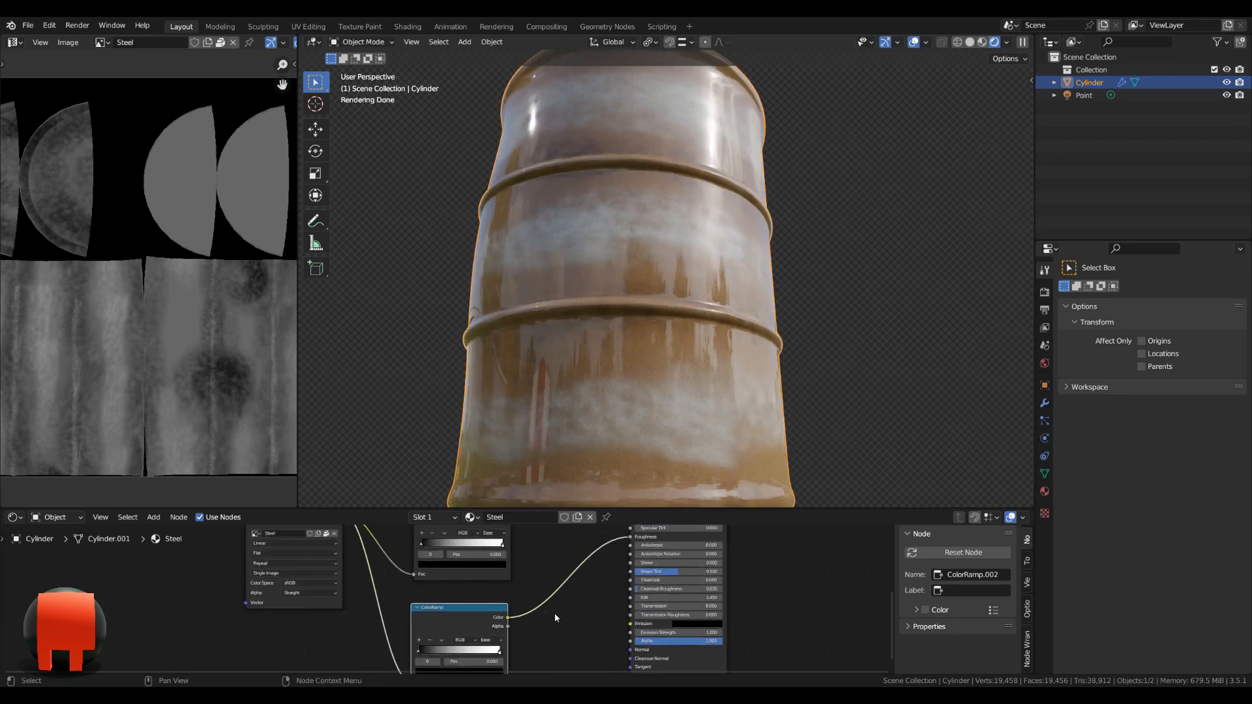
Move the white stop of the roughness ramp to position 0.247 and check the barrel's reflections.
middle_drag(605, 394, 620, 265)
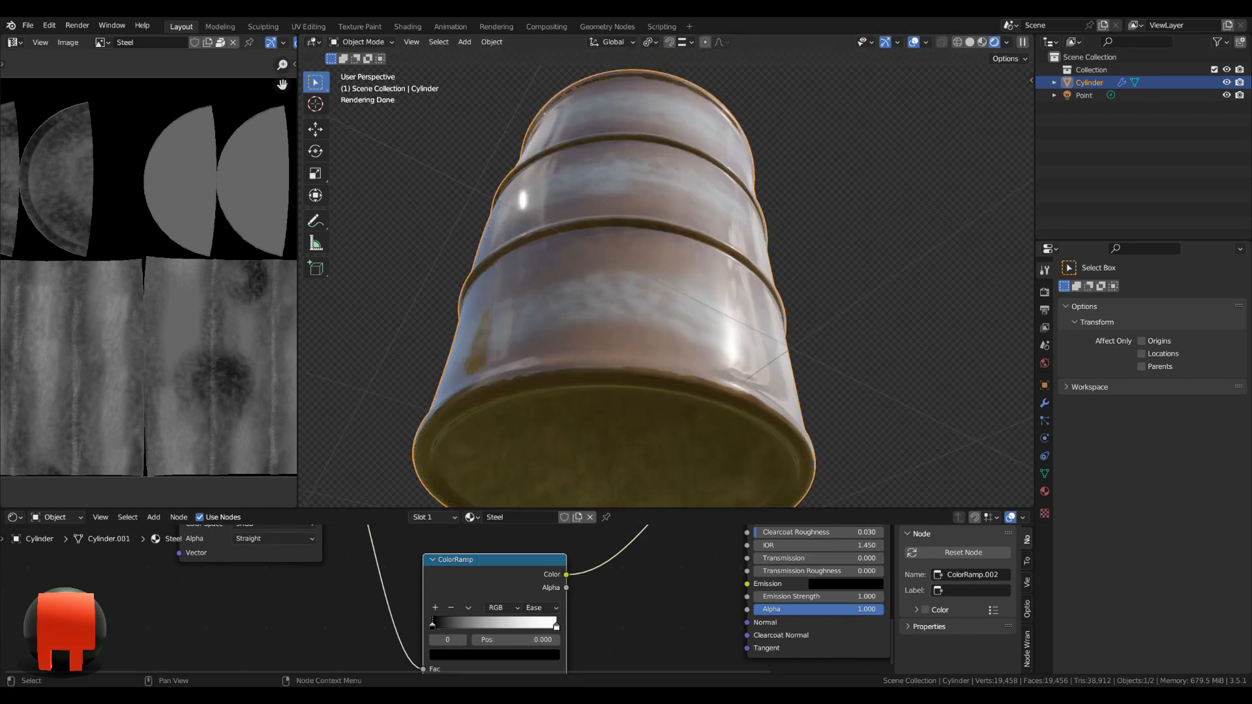
drag(559, 627, 462, 626)
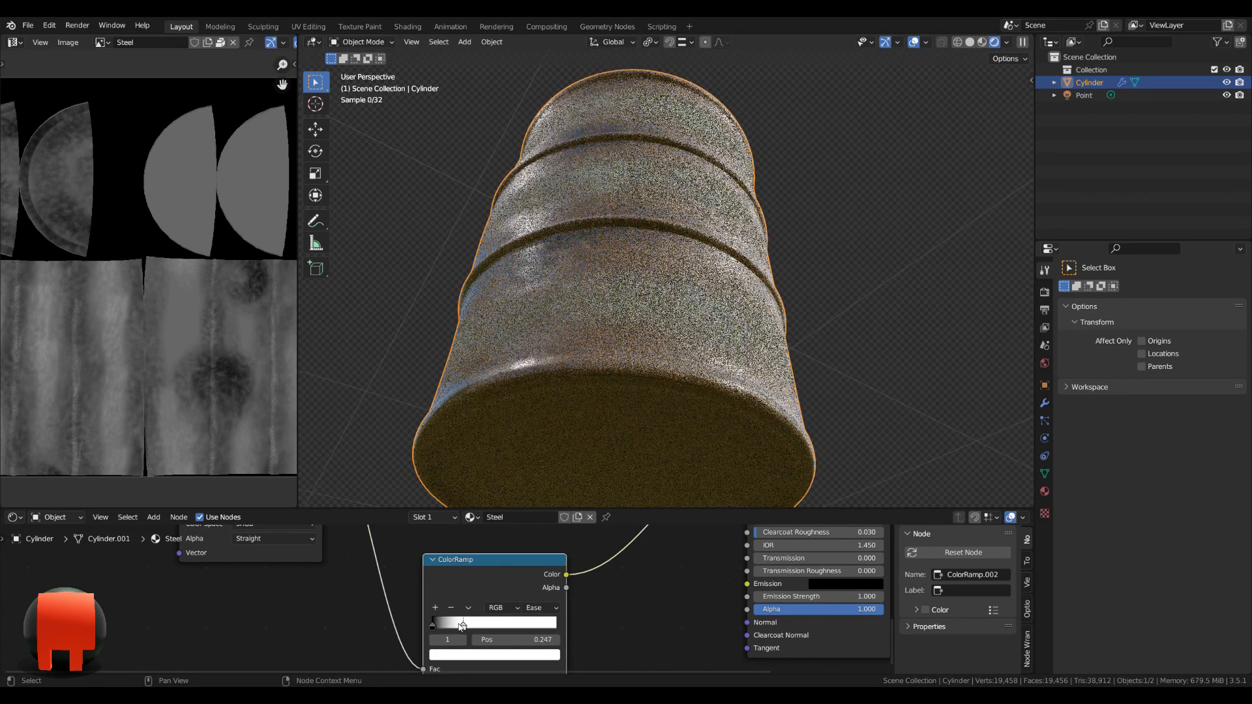
middle_drag(634, 341, 655, 321)
middle_drag(696, 466, 631, 425)
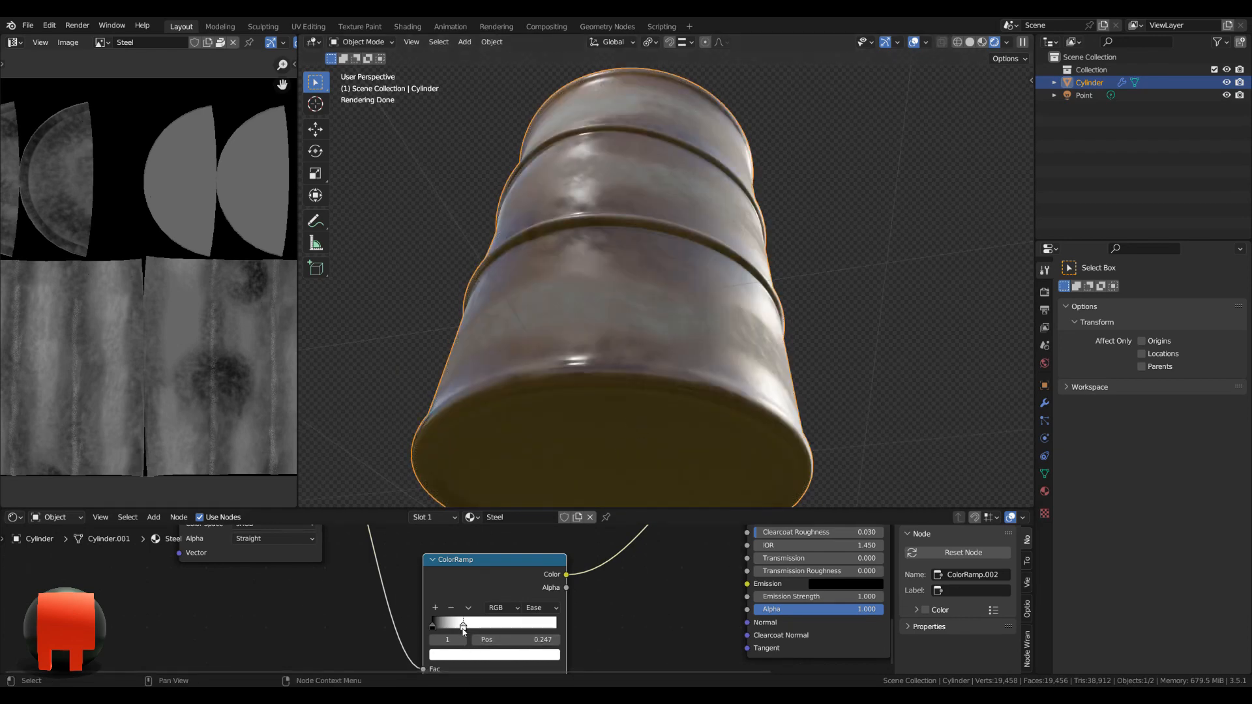
click(475, 656)
Insert an Invert node on the link between the roughness ramp and the Roughness input.
key(shift+a)
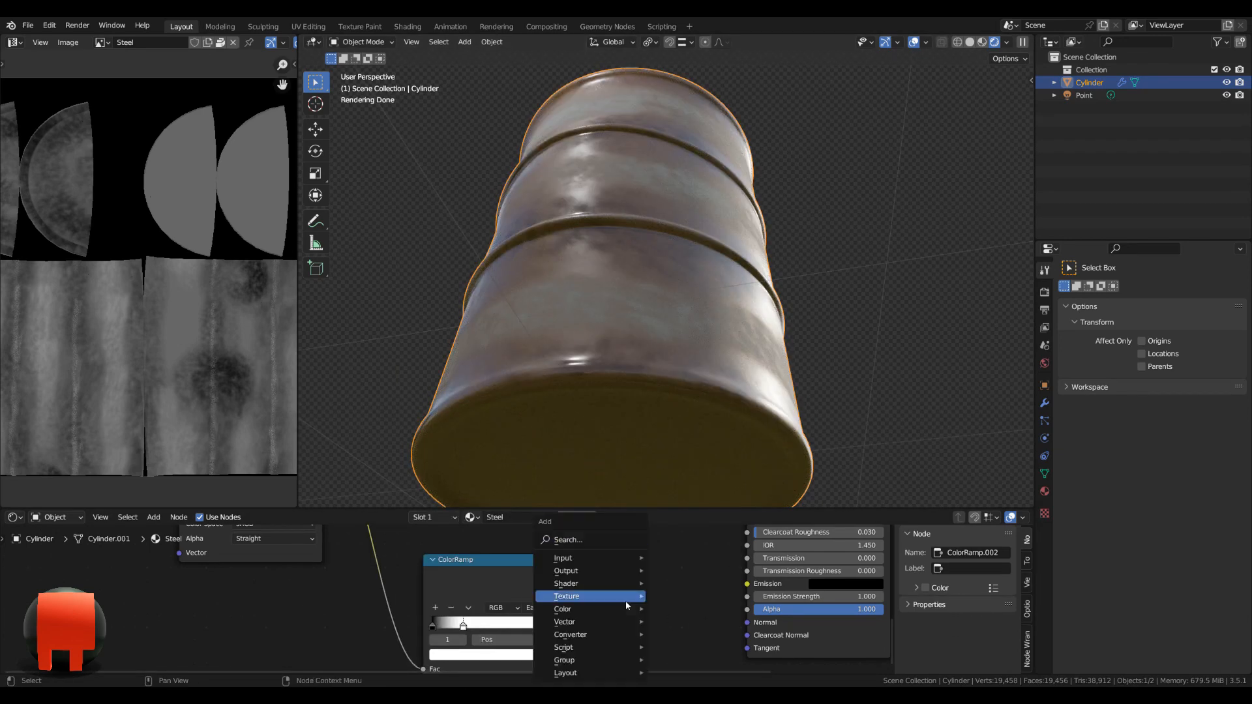
click(653, 531)
text(m)
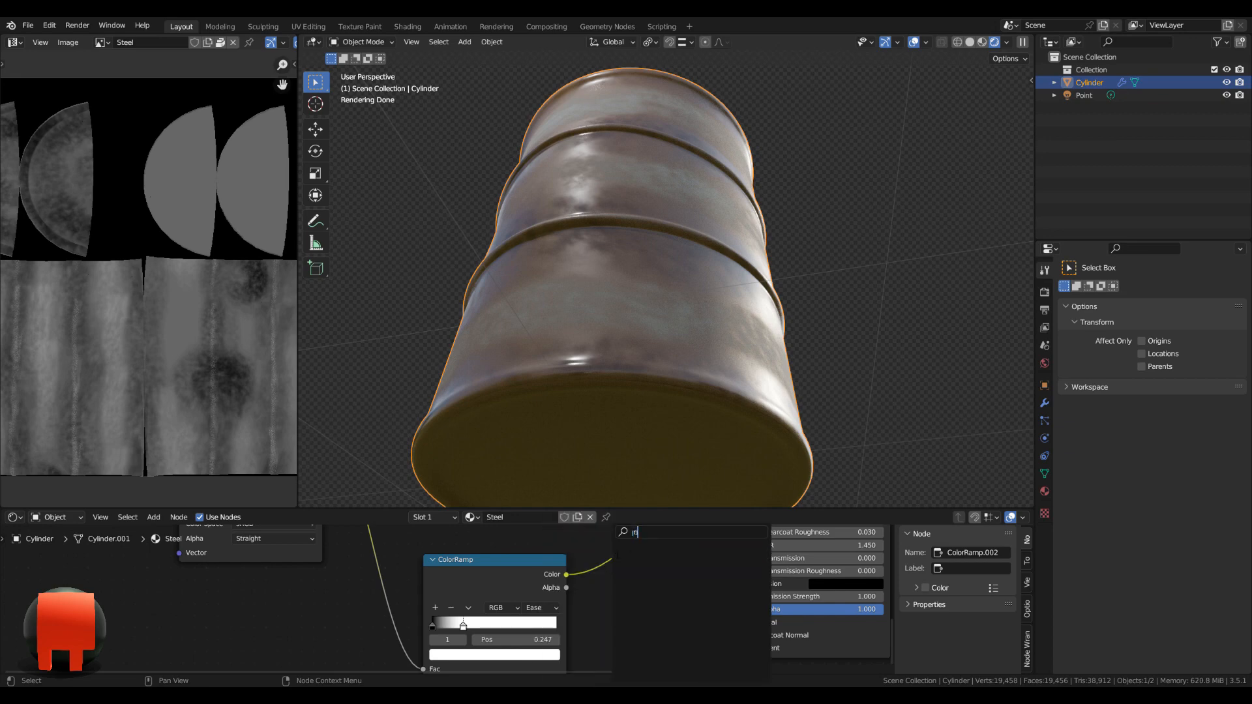
key(BackSpace)
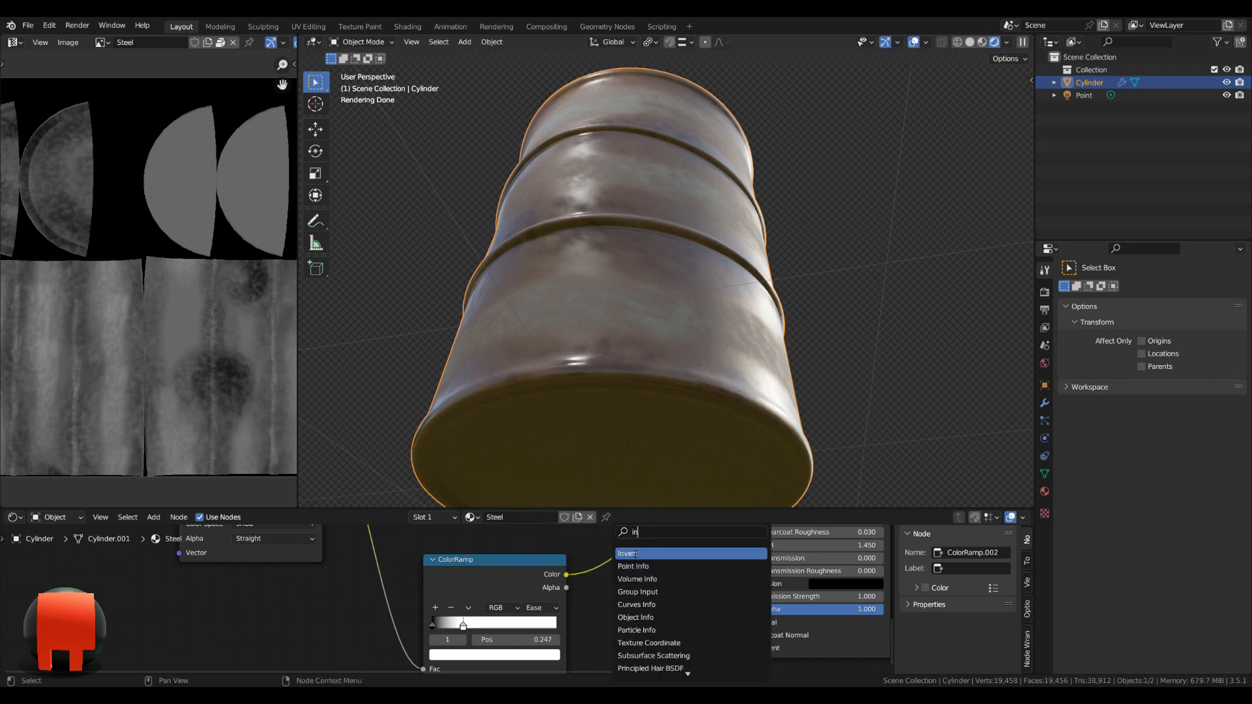
text(inv)
click(636, 553)
click(636, 554)
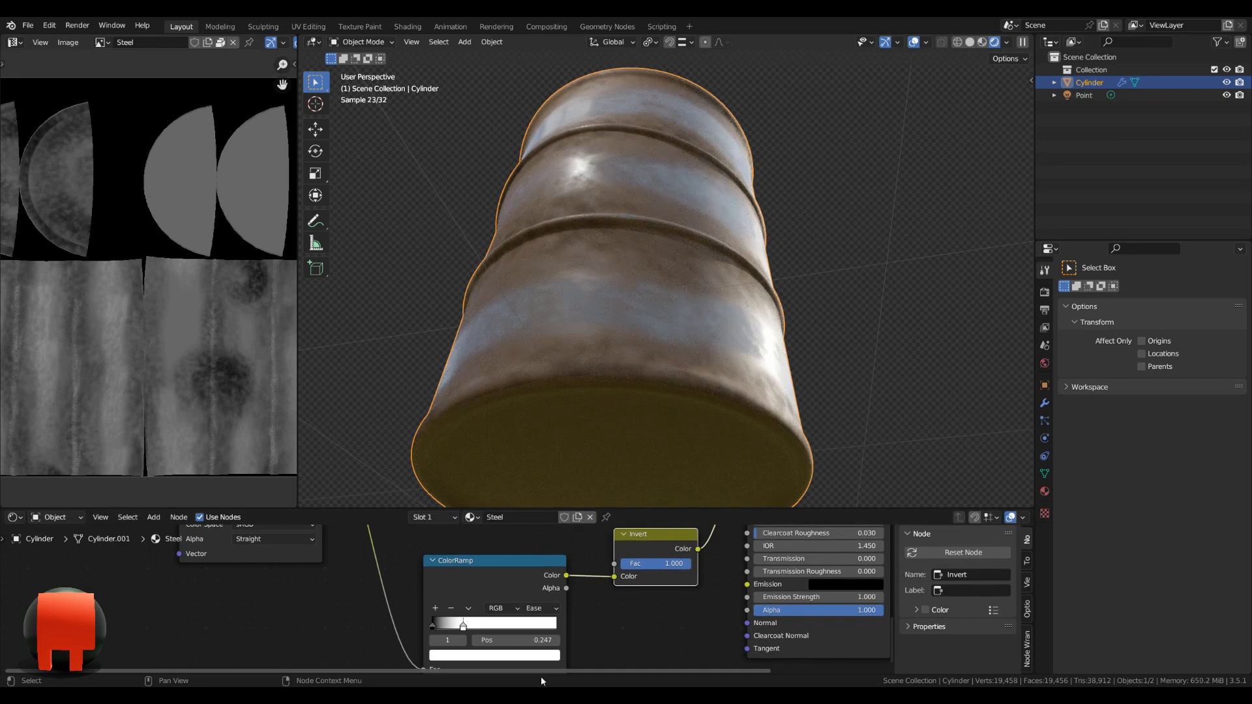
Lower the value of the roughness ramp's white stop slightly to off-white and check the result around the barrel.
middle_drag(890, 339, 653, 346)
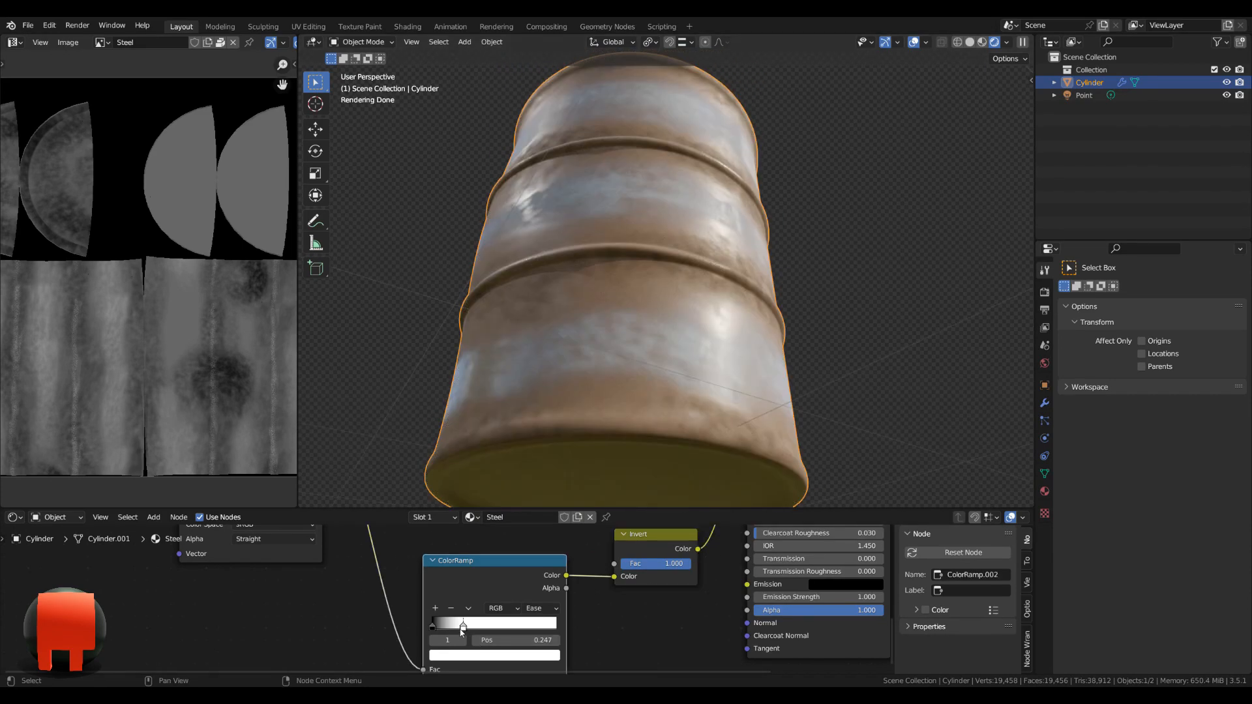
click(465, 656)
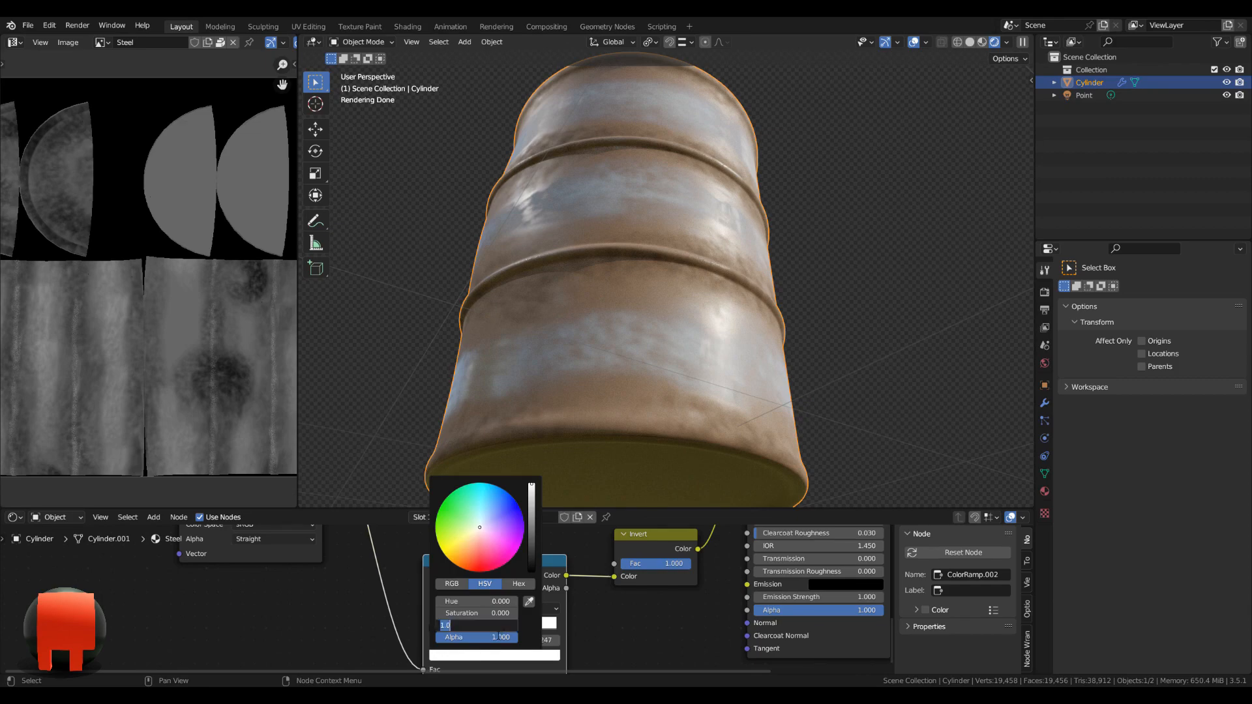
key(Return)
middle_drag(609, 313, 721, 382)
scroll(783, 384, down, 5)
scroll(652, 381, up, 2)
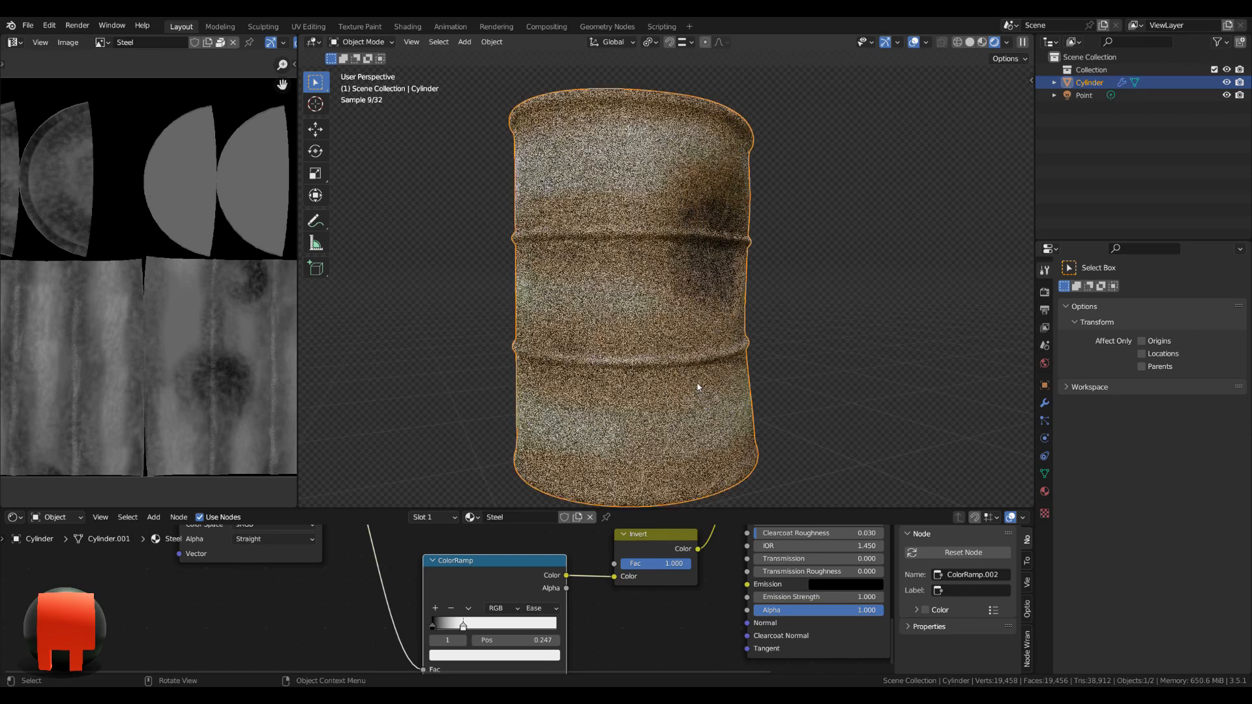
Add a Bump node to the Steel material, placing it beside the Invert node, just before the Principled BSDF.
middle_drag(599, 382, 777, 405)
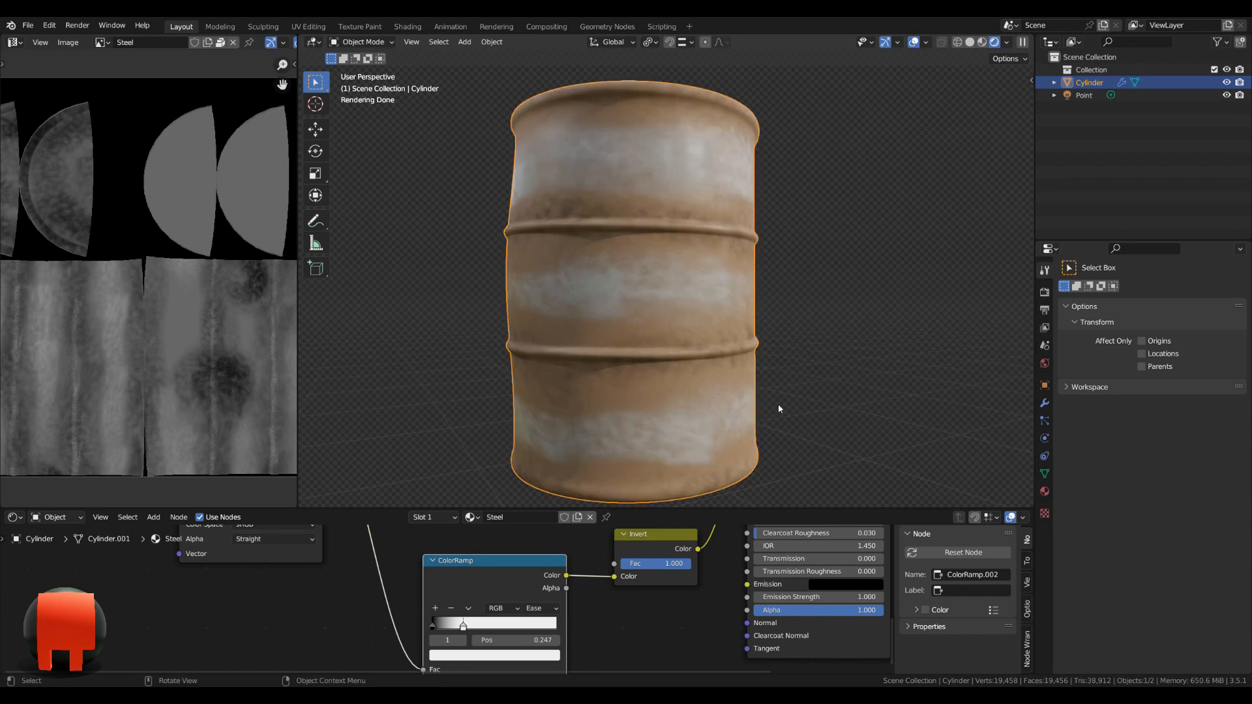
scroll(537, 662, down, 5)
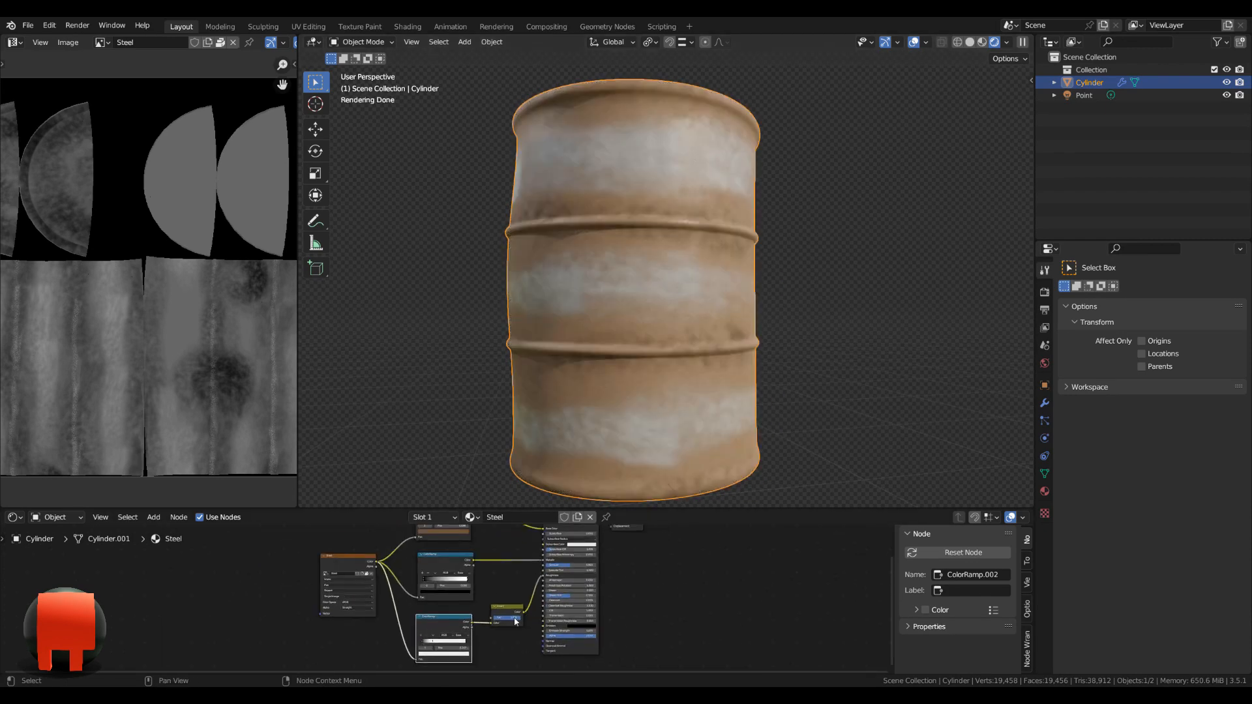
drag(496, 593, 328, 649)
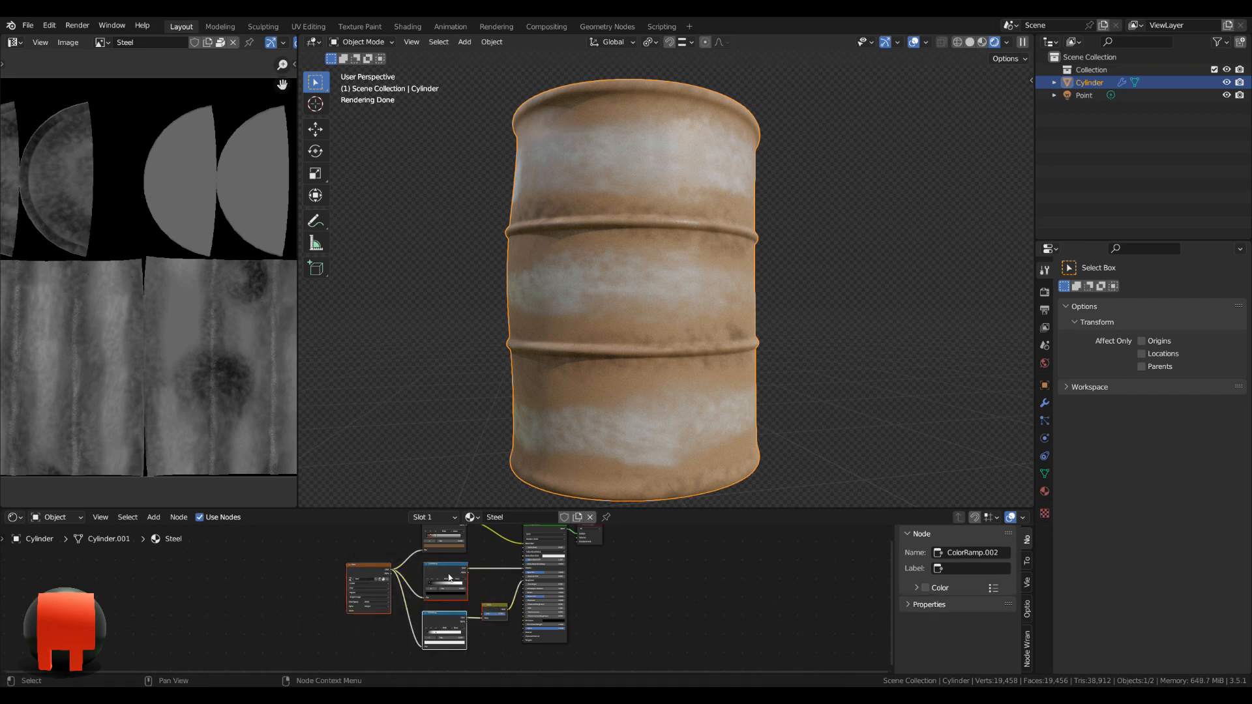
drag(449, 580, 415, 578)
scroll(489, 555, up, 2)
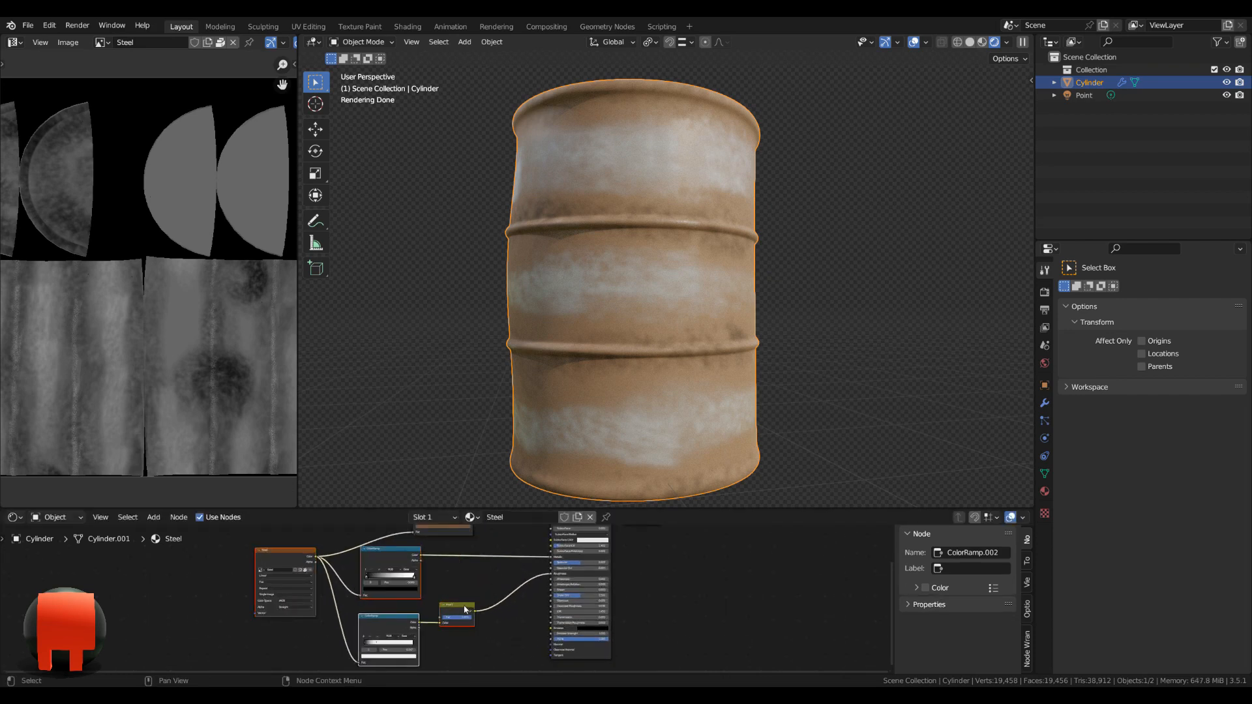
drag(465, 610, 459, 608)
key(shift+a)
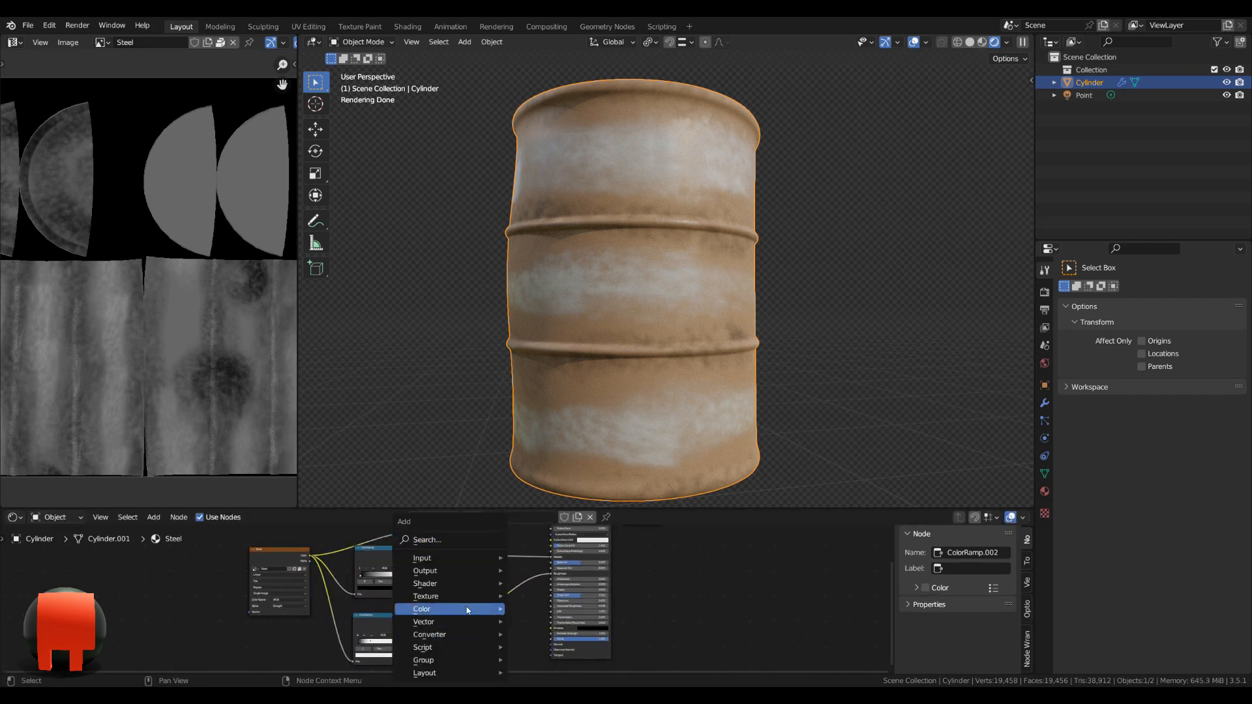
click(463, 527)
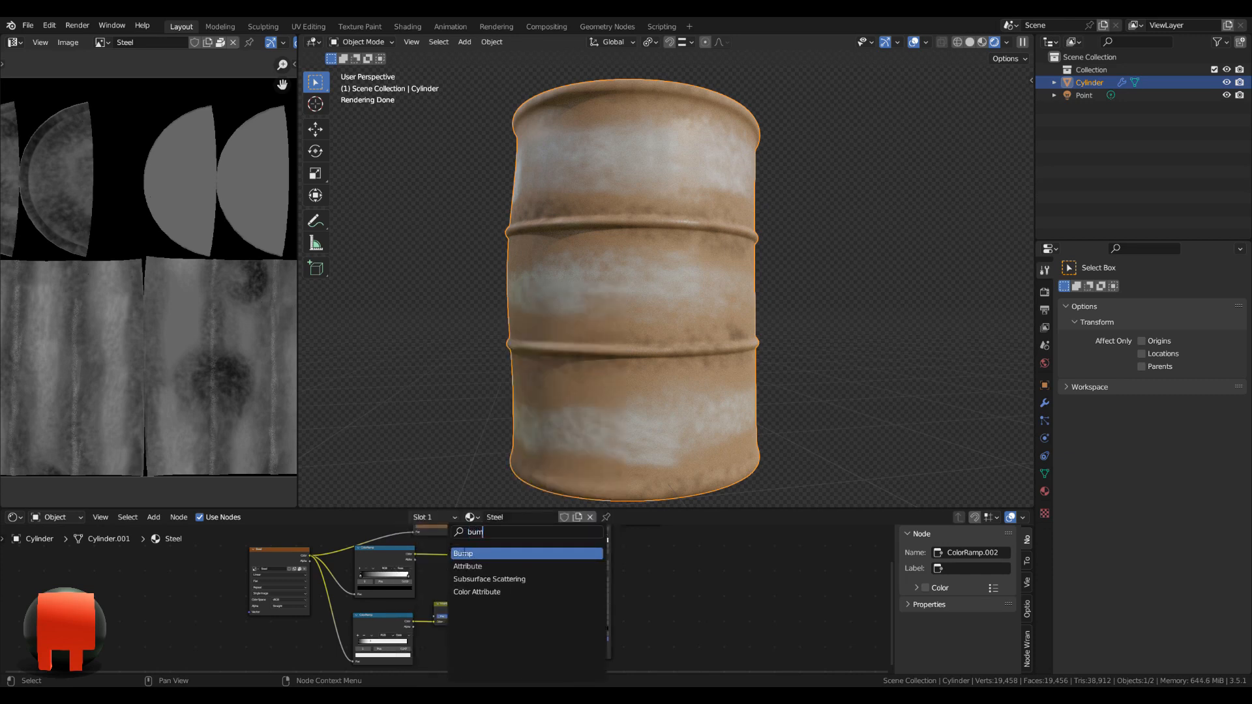
text(bum)
click(462, 553)
click(513, 604)
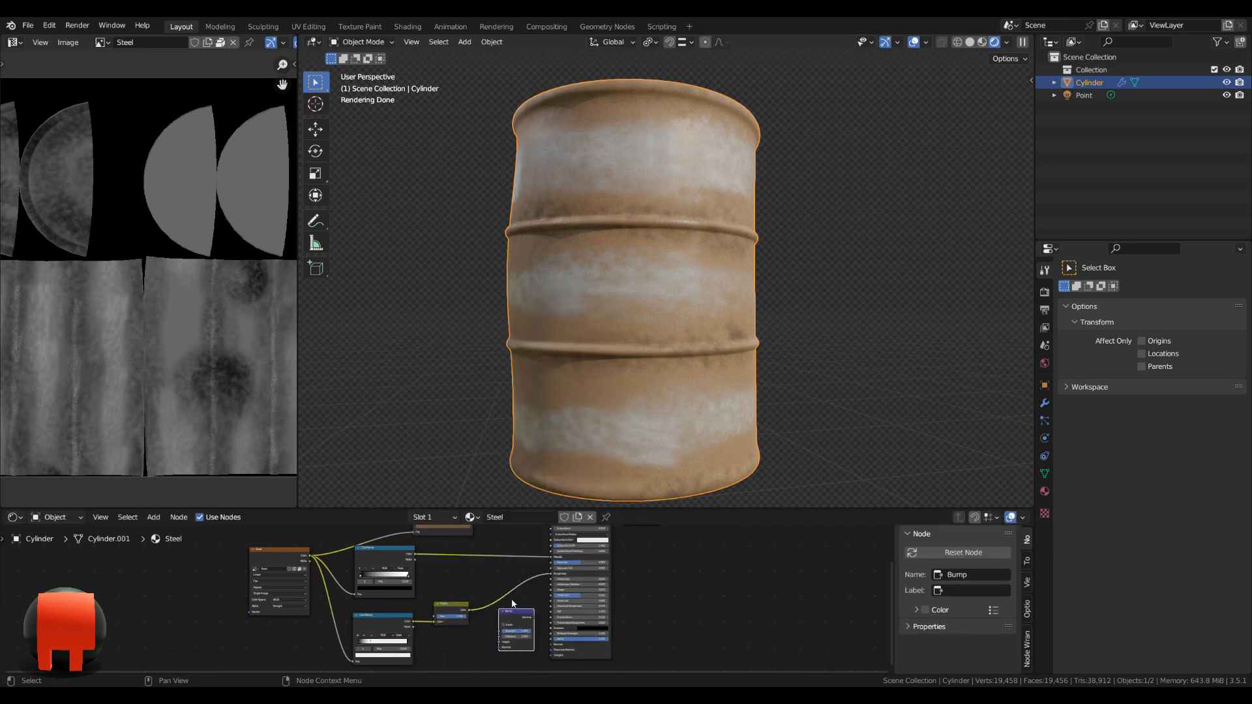
Connect the base colour ramp's Color output to the Bump node's Height and the Bump's Normal output to the Principled BSDF's Normal input.
scroll(482, 561, down, 2)
middle_drag(470, 531, 462, 543)
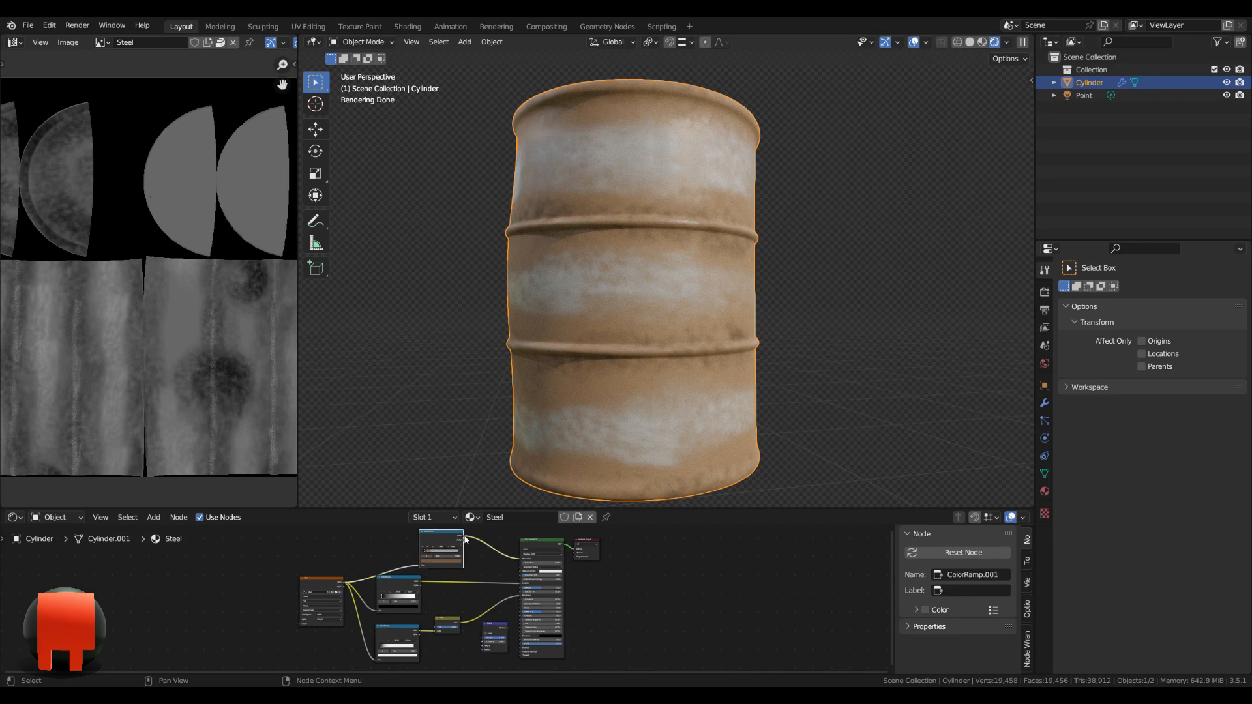
drag(467, 651, 482, 636)
scroll(483, 636, up, 6)
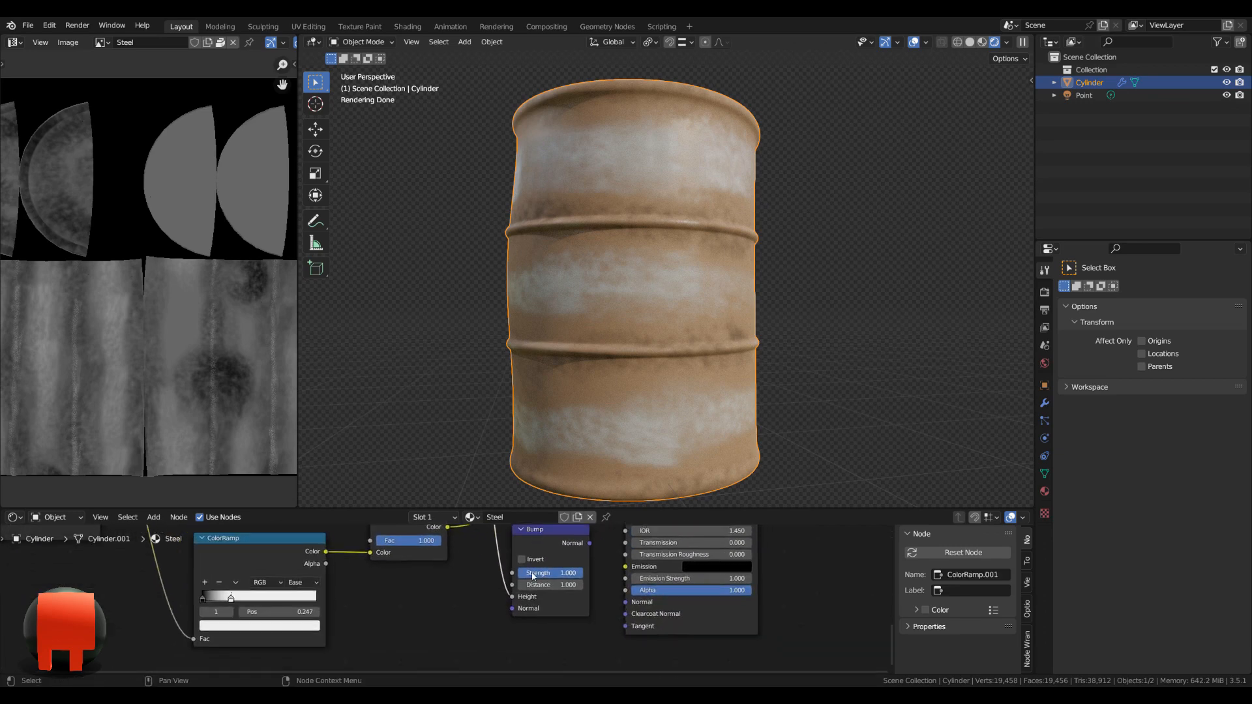
middle_drag(553, 607, 530, 611)
drag(560, 559, 605, 634)
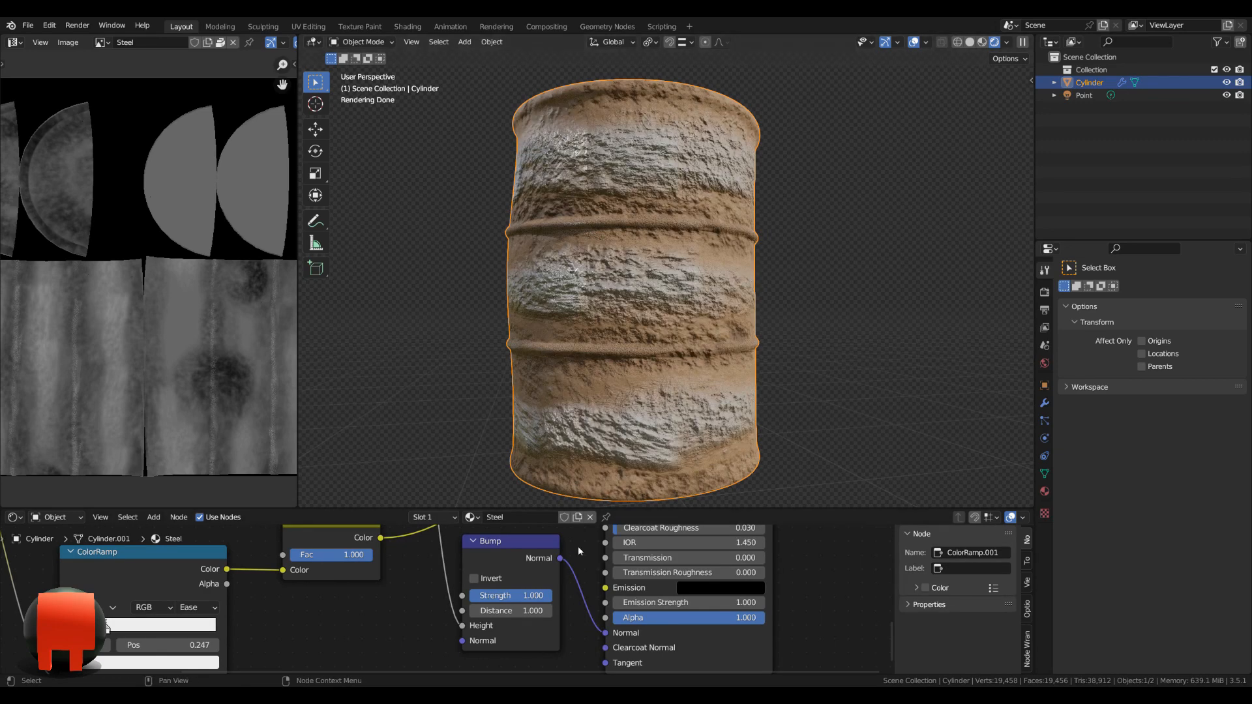
Set the Bump node's Strength to 0.1 and inspect the barrel's surface up close.
drag(533, 564, 533, 576)
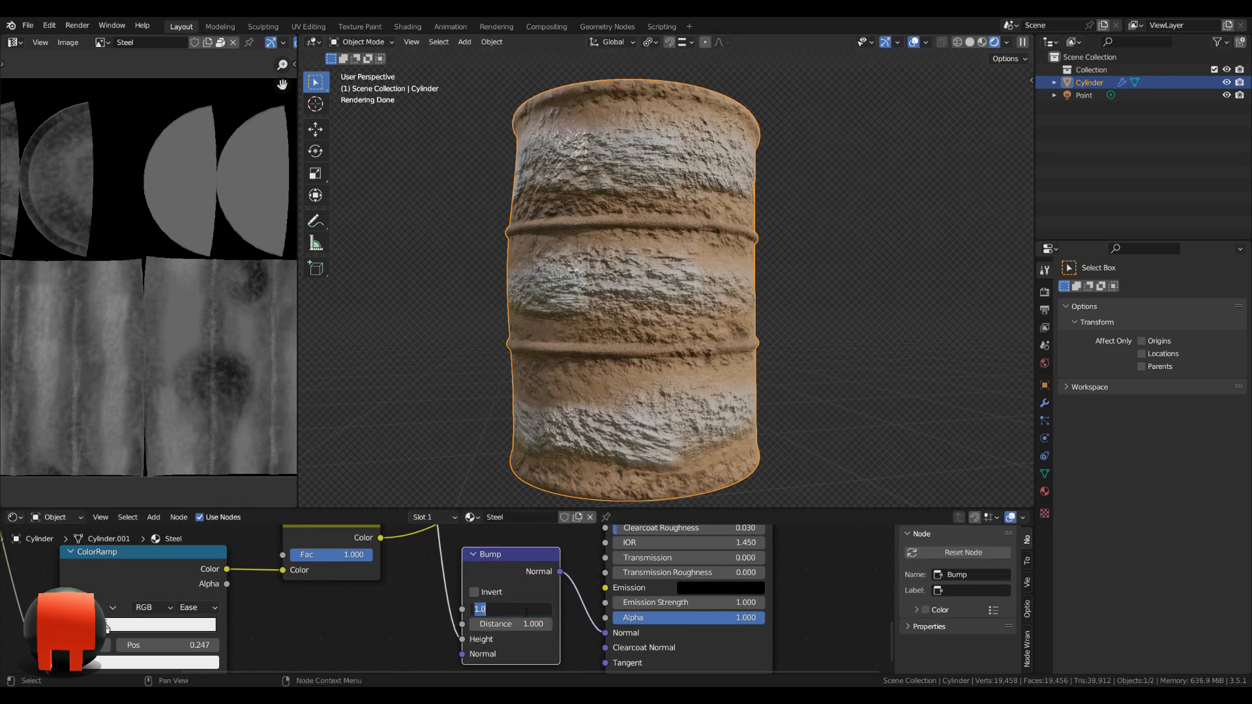
key(Return)
middle_drag(639, 359, 795, 305)
scroll(721, 313, up, 2)
scroll(795, 305, up, 2)
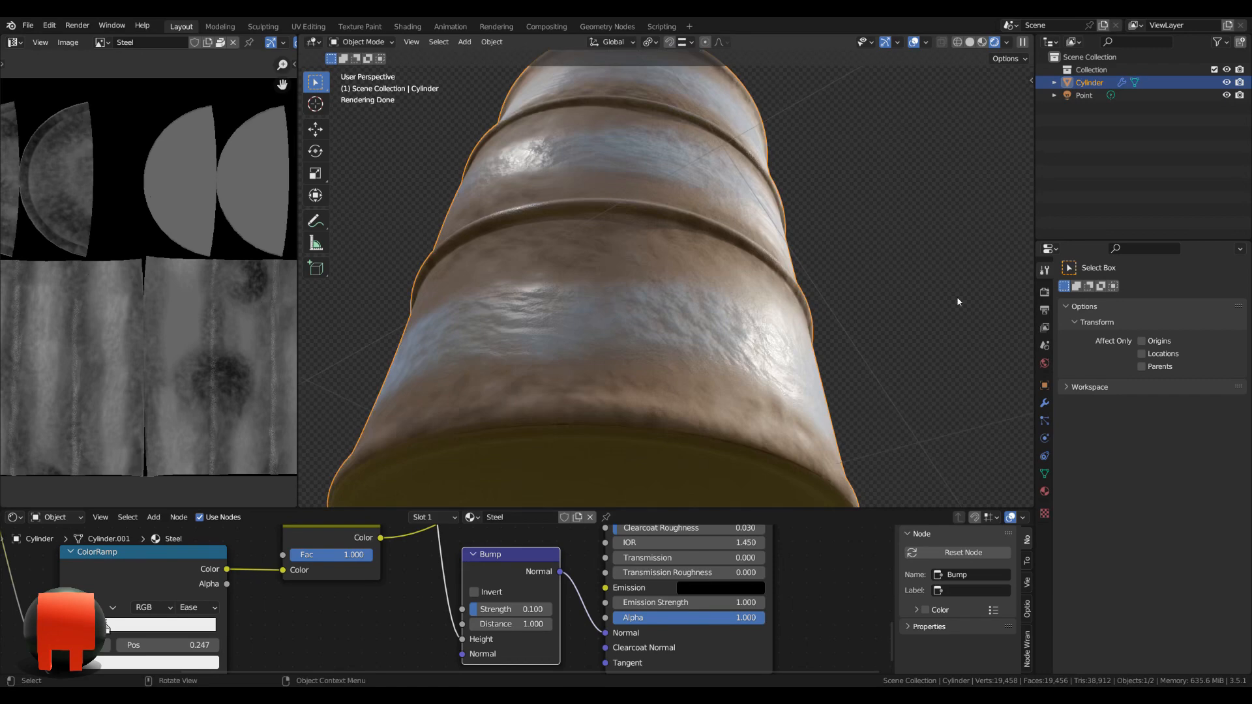
middle_drag(958, 302, 900, 326)
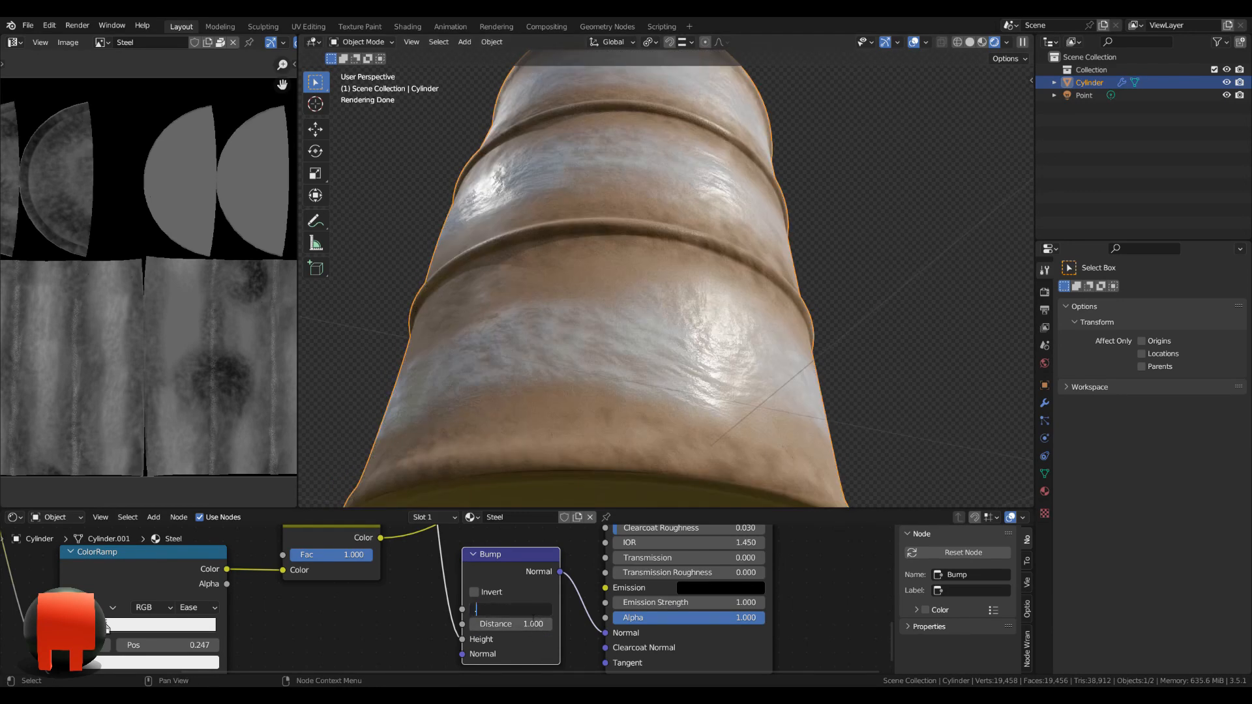
Set the Bump node's Strength to 0.05 and check the relief around the whole barrel.
key(Return)
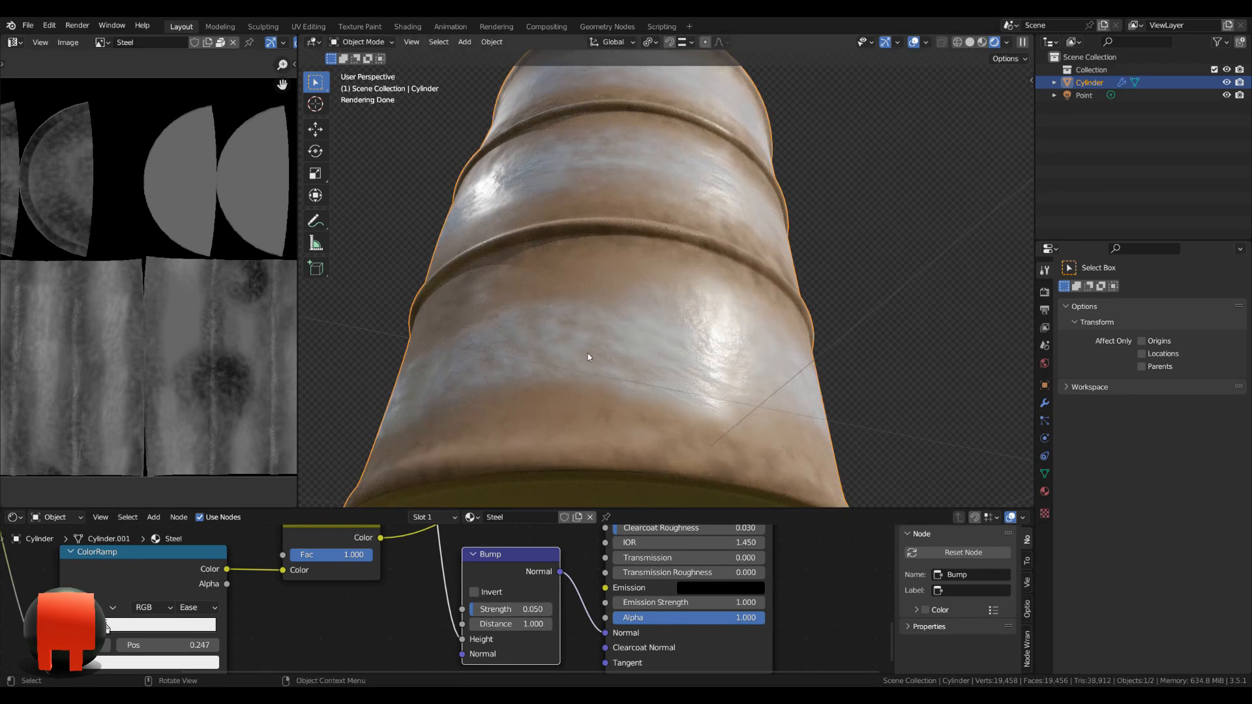
middle_drag(588, 357, 510, 302)
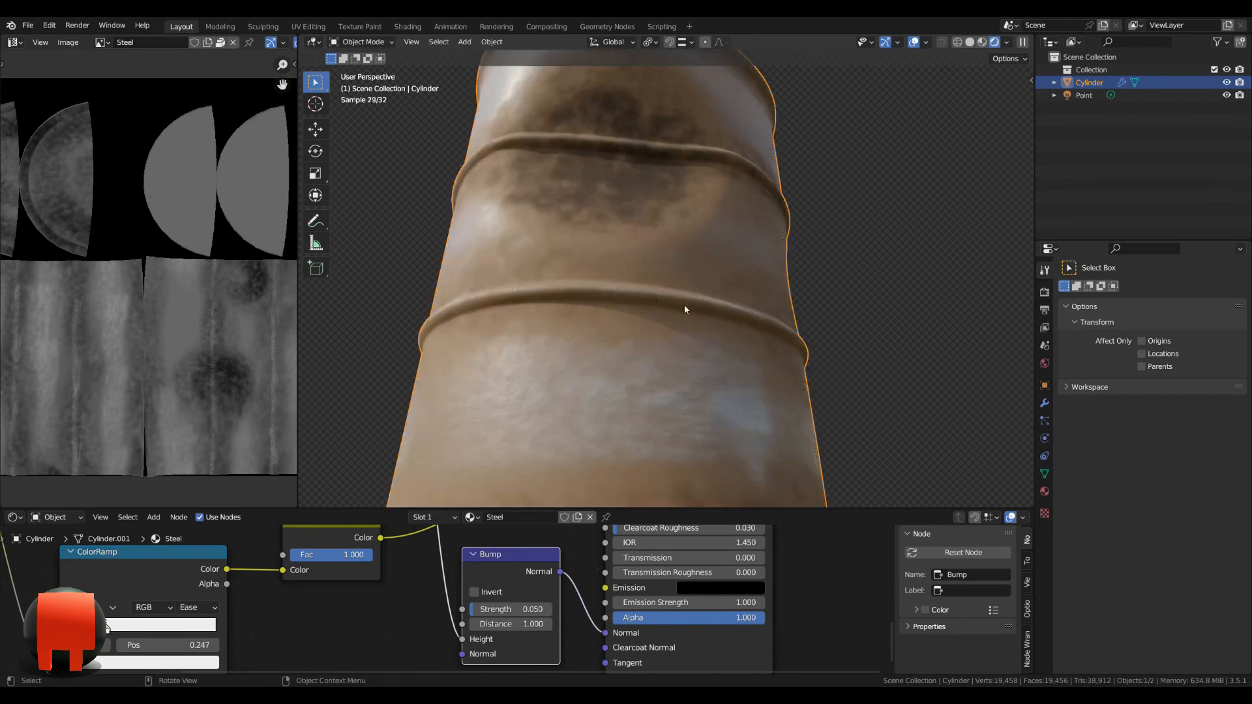
scroll(683, 304, down, 5)
middle_drag(652, 307, 626, 385)
middle_drag(578, 343, 749, 352)
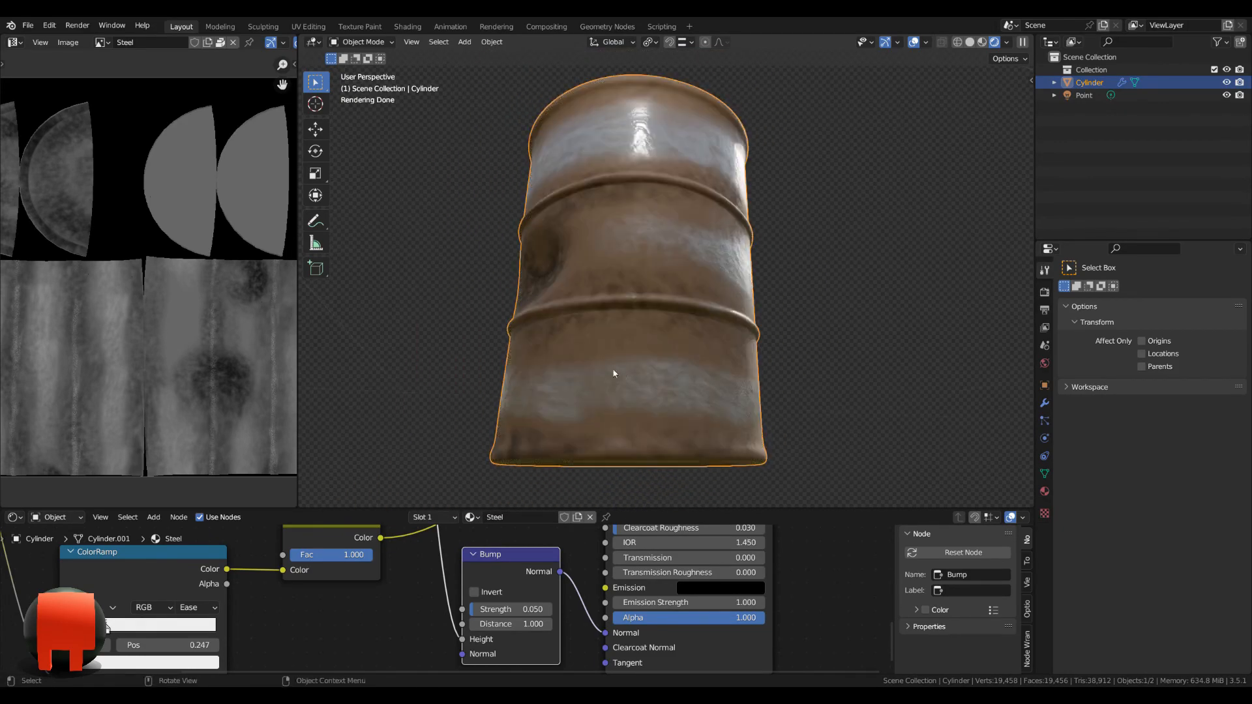
middle_drag(615, 372, 837, 374)
Move the base colour ramp's grey stop to position 0.310 and check the barrel's rusty areas.
scroll(447, 600, down, 3)
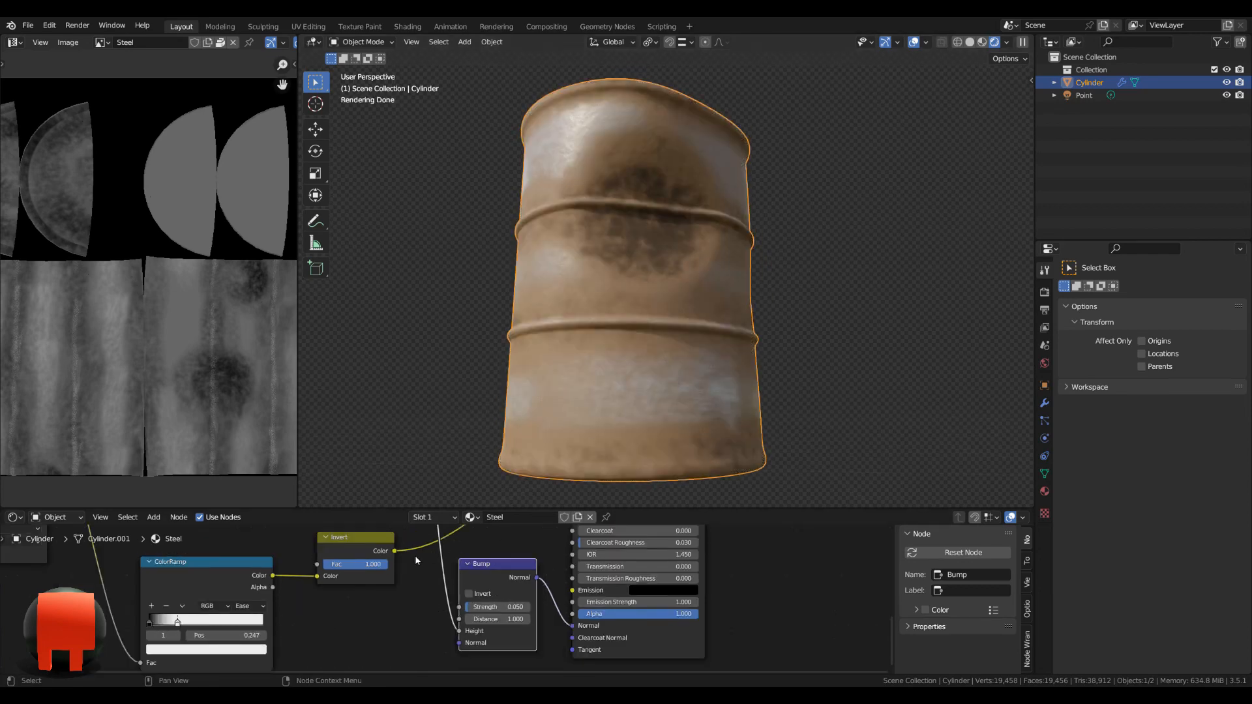
scroll(415, 554, down, 1)
middle_drag(415, 554, 440, 622)
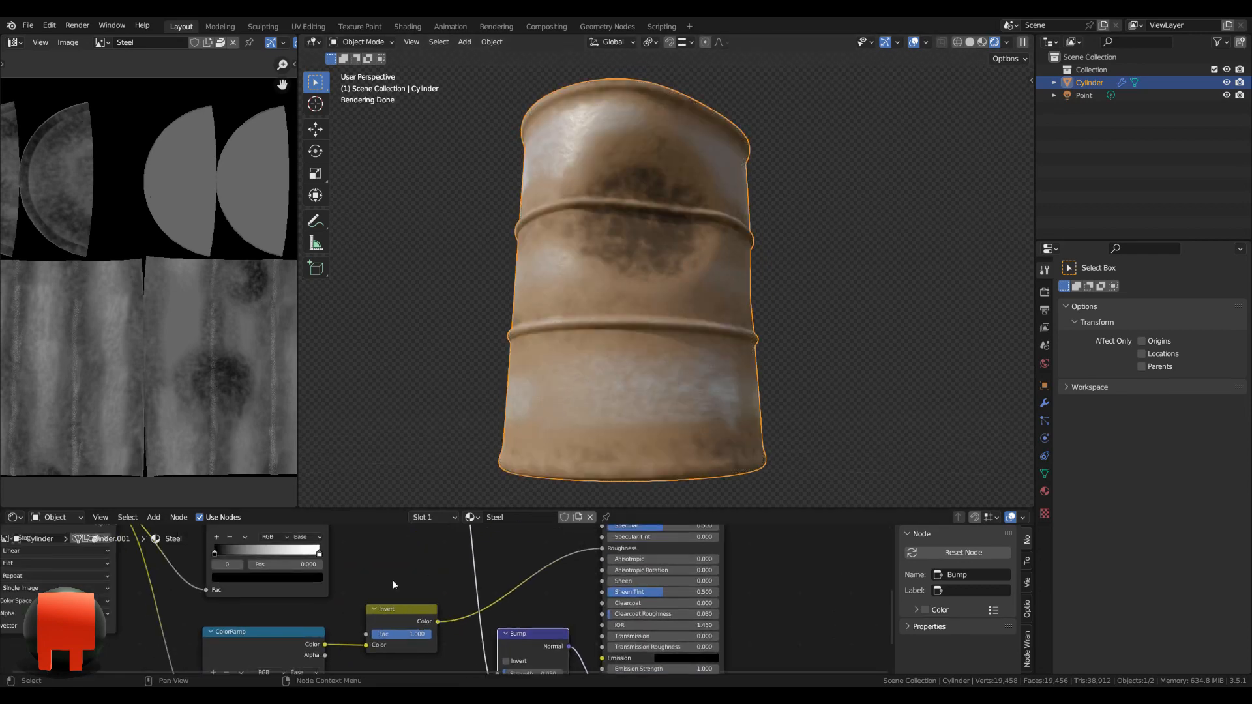
middle_drag(393, 561, 503, 685)
scroll(496, 554, up, 6)
middle_drag(707, 588, 689, 614)
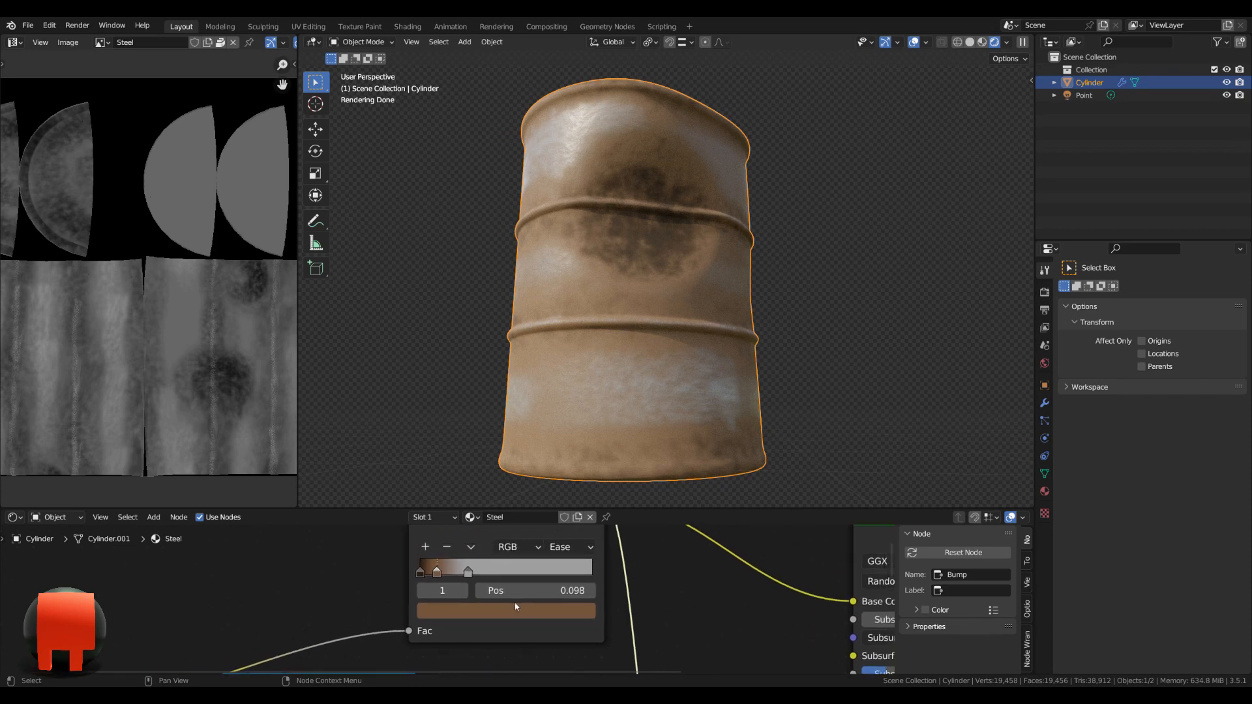
mouse_move(469, 574)
mouse_down()
mouse_move(455, 573)
mouse_move(473, 573)
mouse_up()
middle_drag(498, 375, 788, 342)
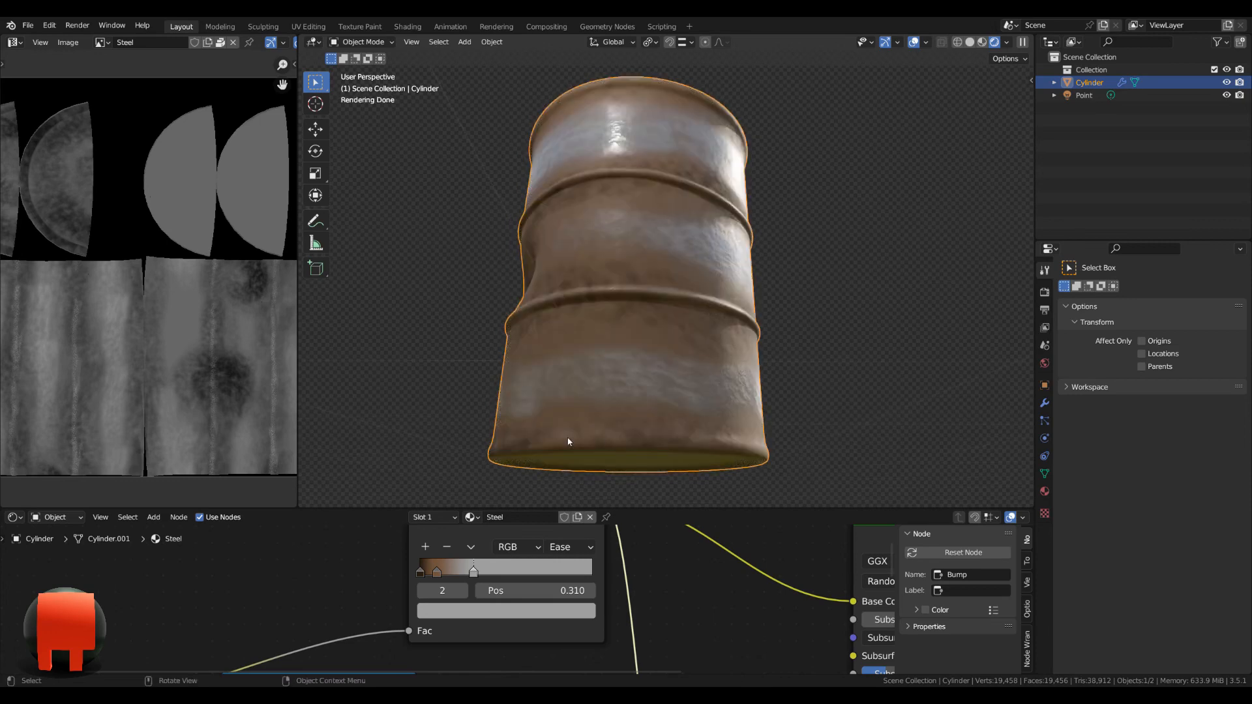
Move the base colour ramp's grey stop to position 0.265 and view the barrel from several sides.
drag(472, 573, 465, 573)
middle_drag(629, 371, 753, 381)
middle_drag(486, 356, 695, 453)
scroll(649, 380, down, 4)
middle_drag(721, 390, 718, 330)
scroll(718, 331, up, 3)
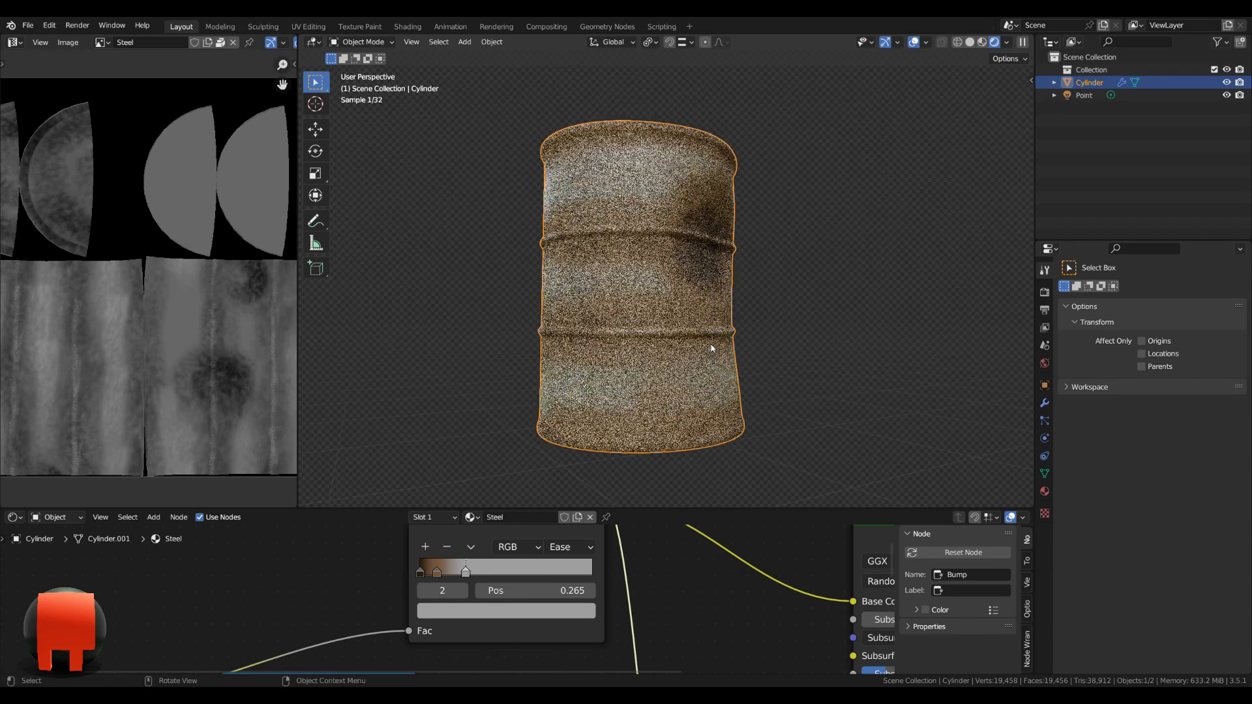
Set the base colour ramp's dark stop to hue 0.070, saturation 0.771, value 0.036 at position 0.017, and shift the brown stop slightly toward the grey.
click(421, 572)
click(469, 611)
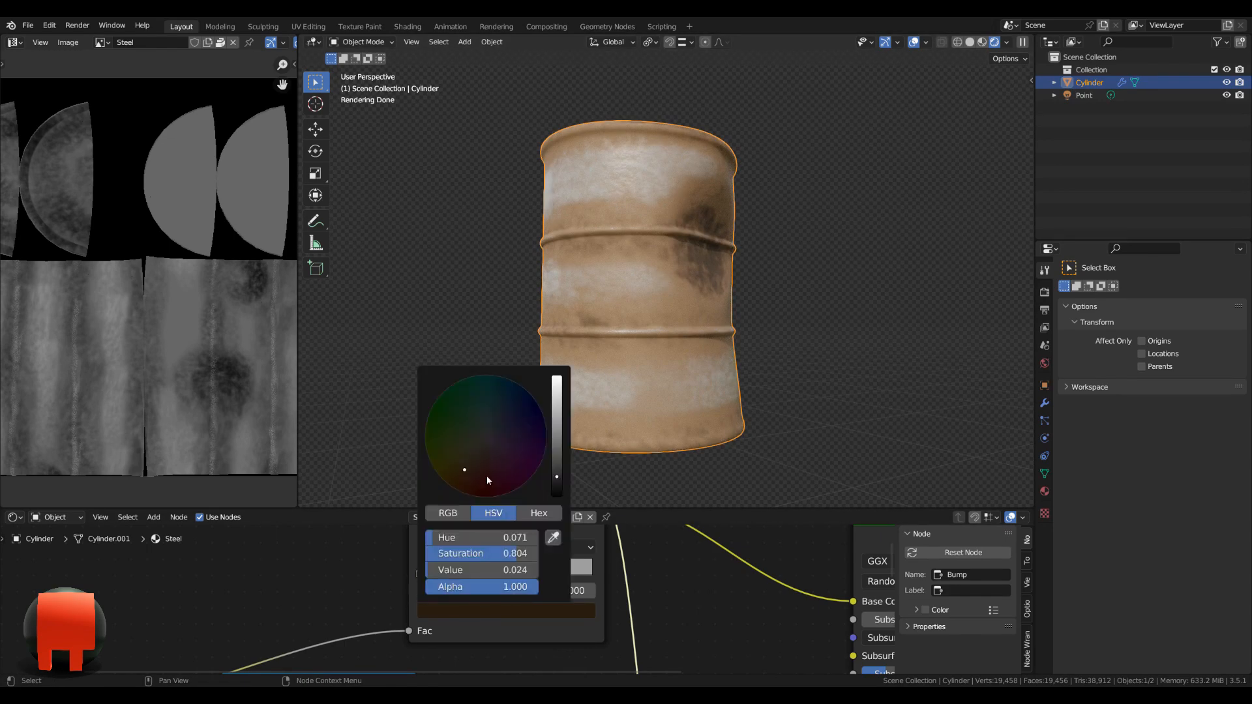
drag(466, 470, 468, 466)
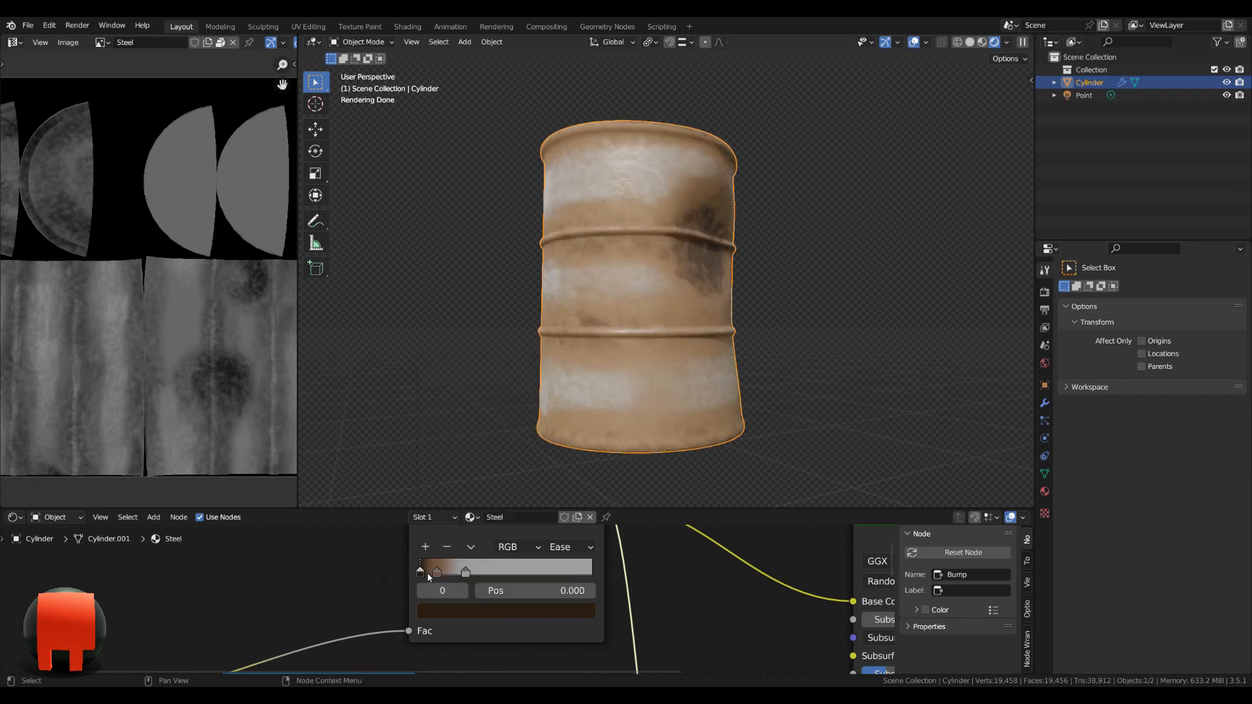
drag(434, 573, 425, 573)
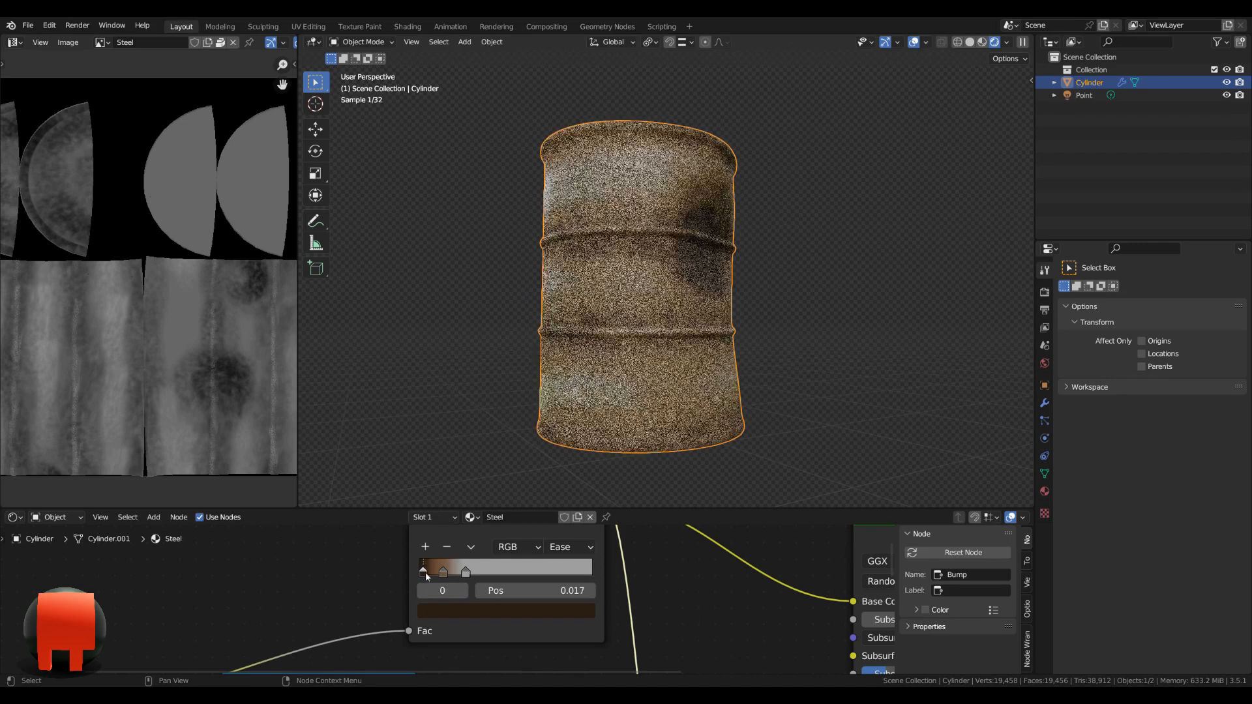
click(450, 609)
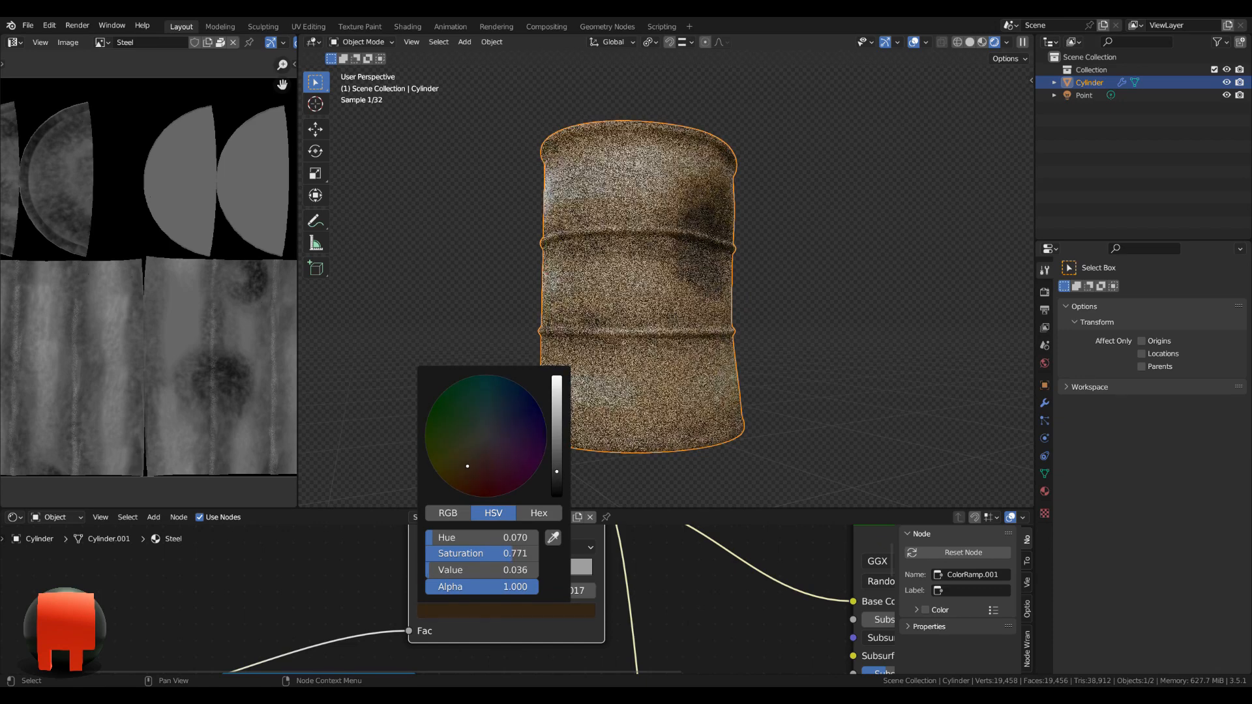
click(840, 335)
mouse_move(841, 333)
middle_down()
mouse_move(749, 400)
mouse_move(793, 414)
mouse_move(675, 396)
mouse_move(853, 394)
middle_up()
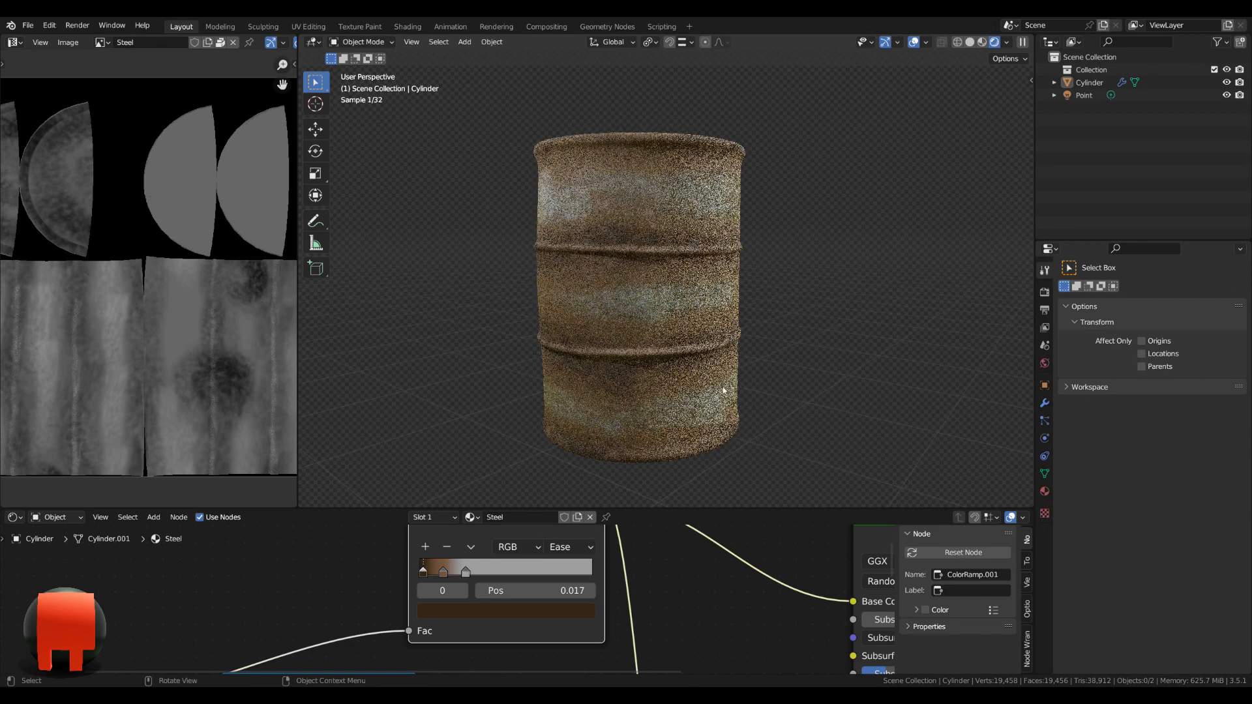
Fine-tune the base colour ramp's grey stop to position 0.254 while checking the wear around the barrel.
drag(469, 577, 461, 574)
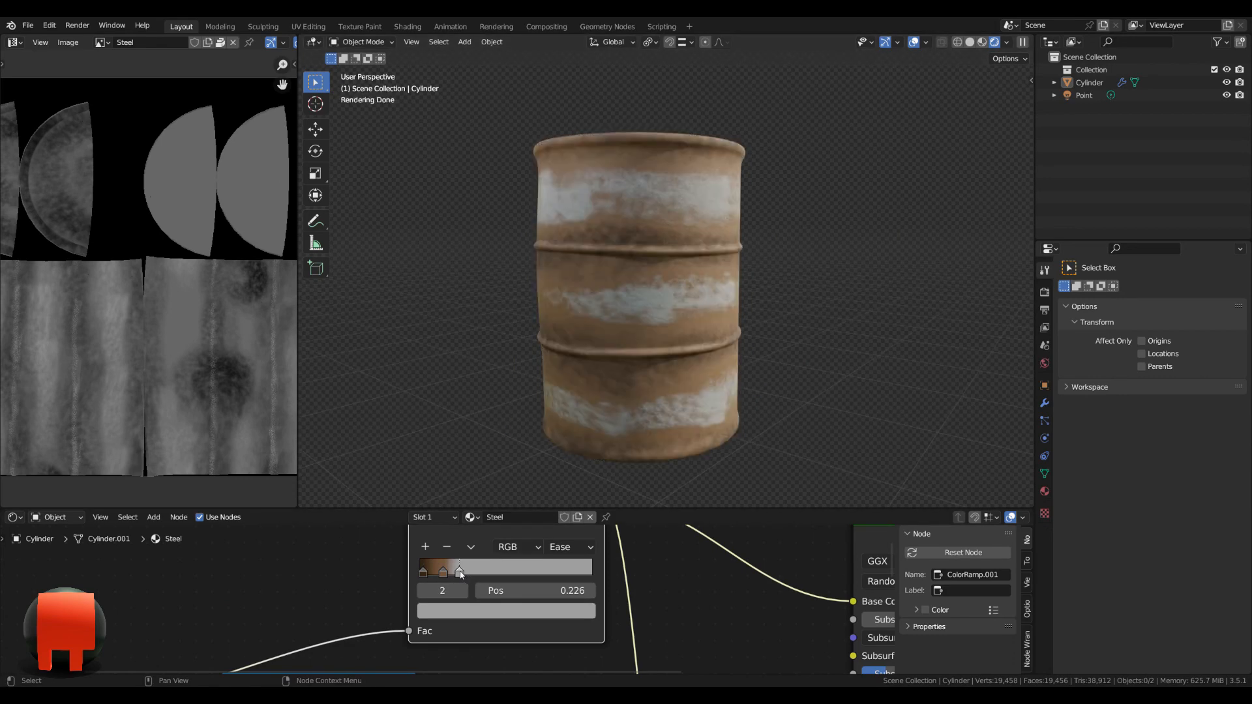
middle_drag(519, 428, 641, 440)
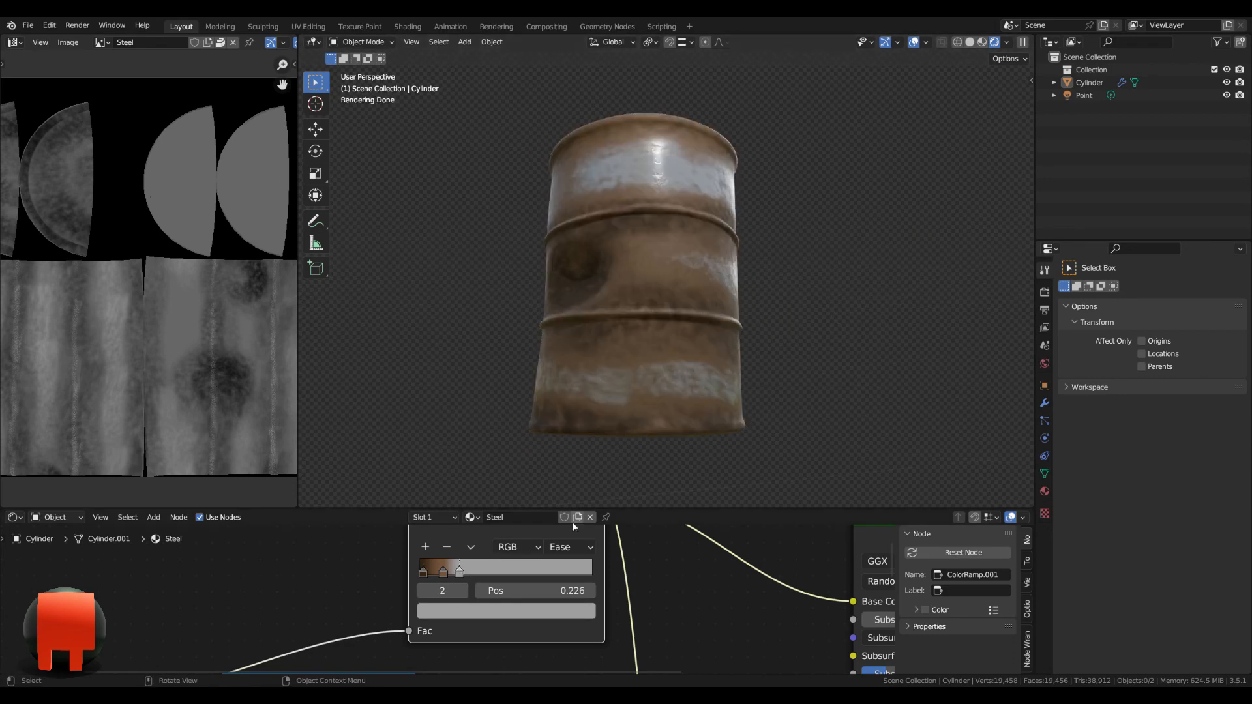
drag(462, 576, 464, 576)
middle_drag(466, 472, 483, 398)
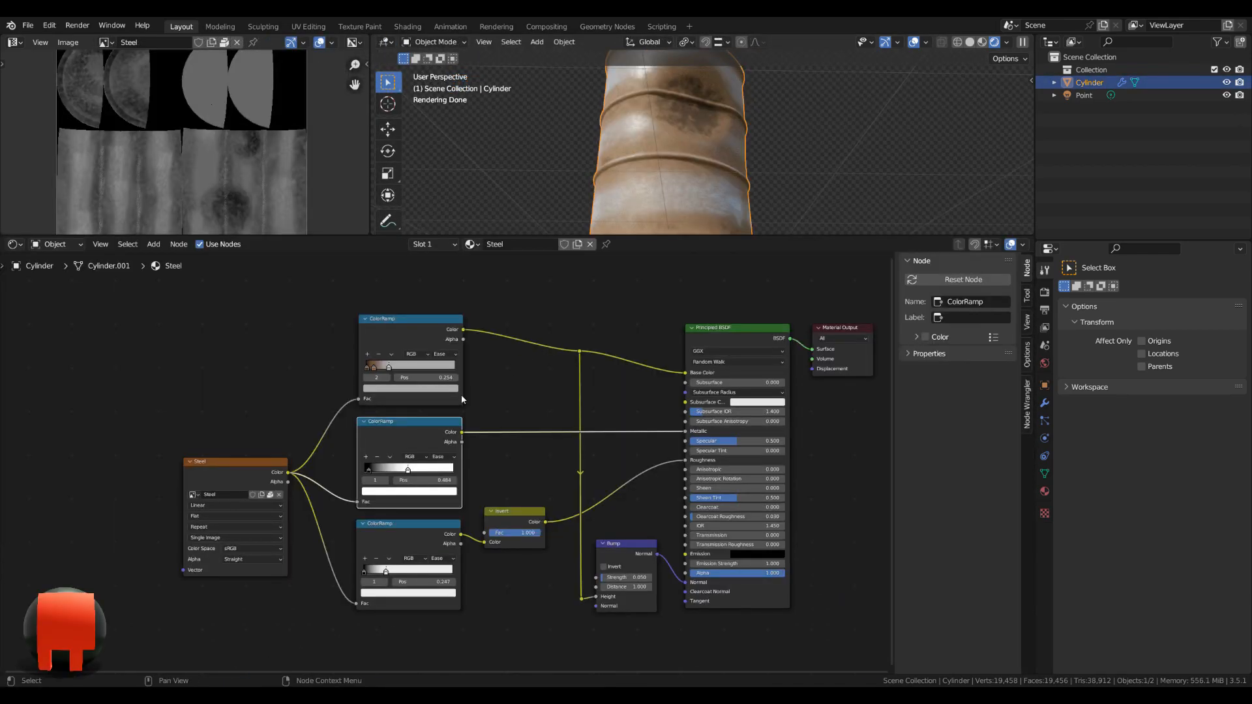
Examine the position and colour of the dark, brown and grey stops in the base colour ramp.
middle_drag(585, 427, 551, 435)
mouse_move(453, 417)
middle_down()
mouse_move(483, 417)
mouse_move(473, 425)
middle_up()
scroll(479, 418, up, 1)
scroll(473, 425, up, 2)
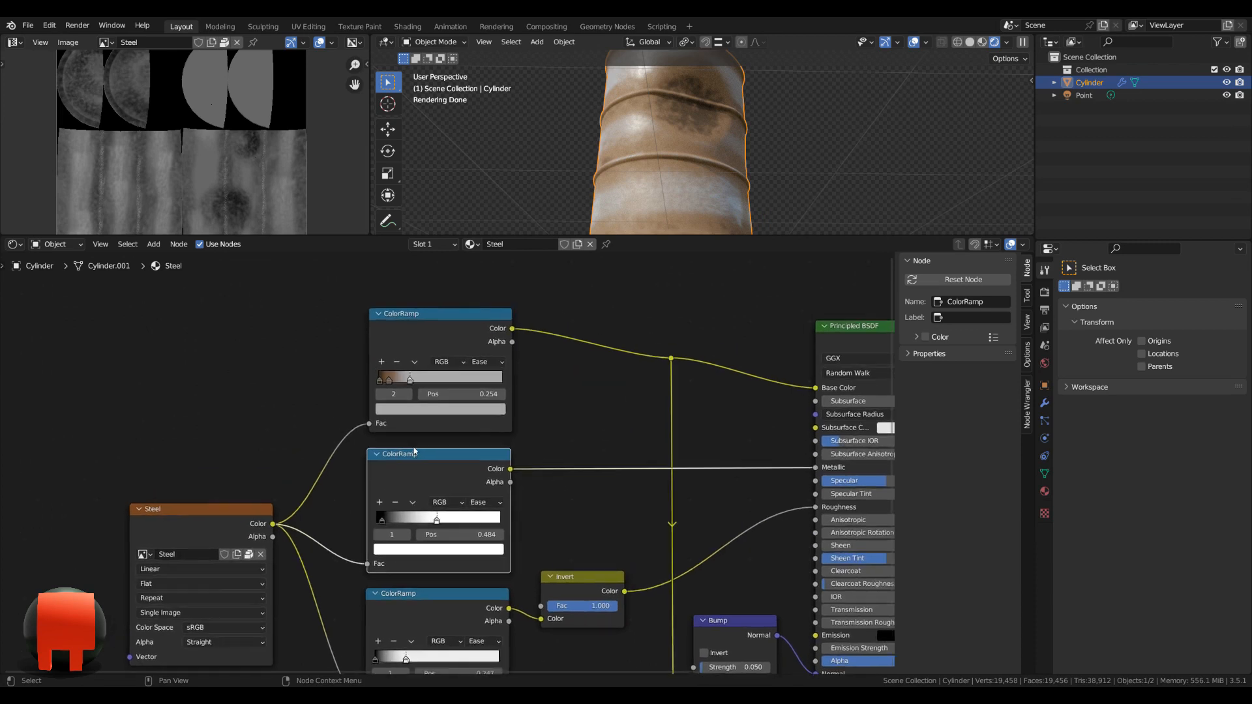
scroll(421, 457, up, 2)
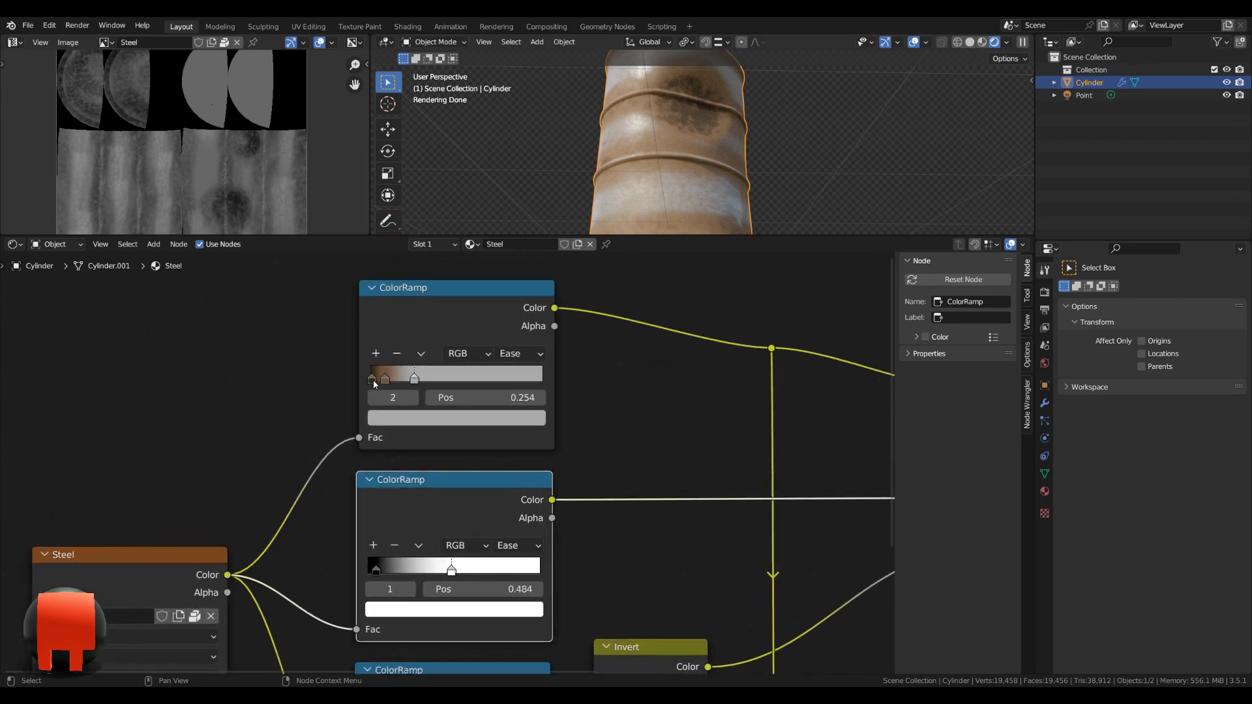
click(373, 381)
scroll(440, 448, up, 1)
click(444, 411)
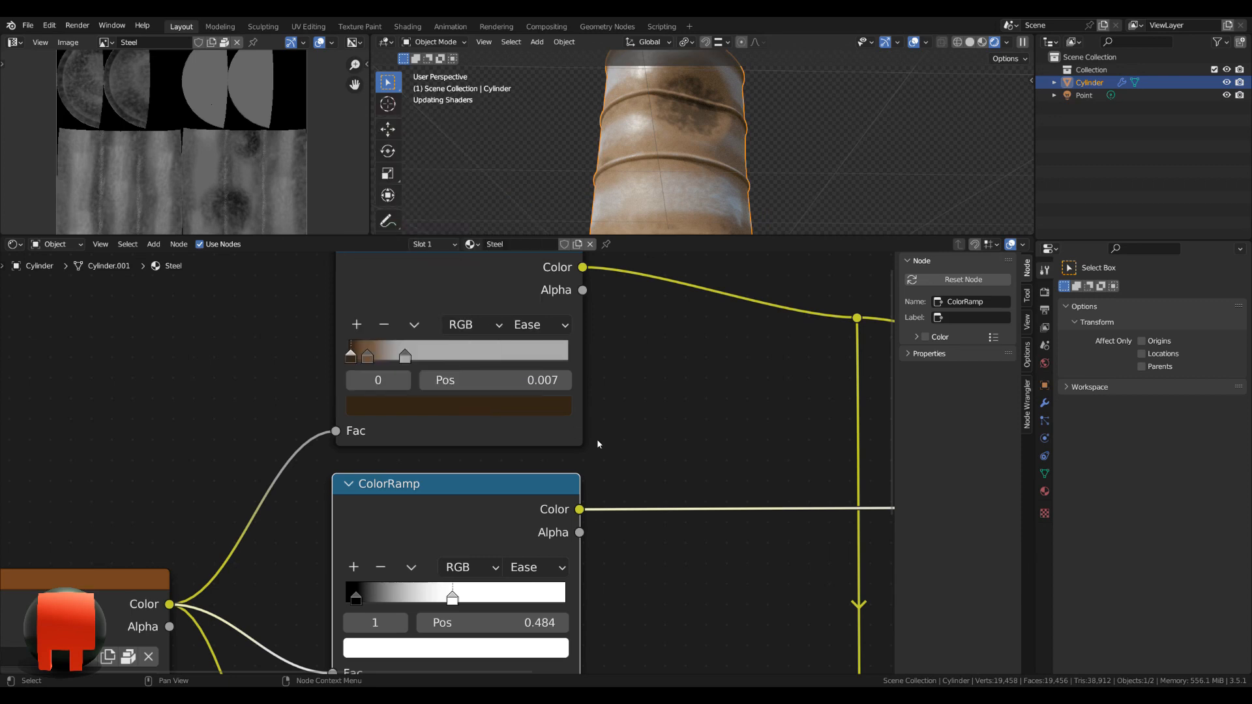
click(365, 358)
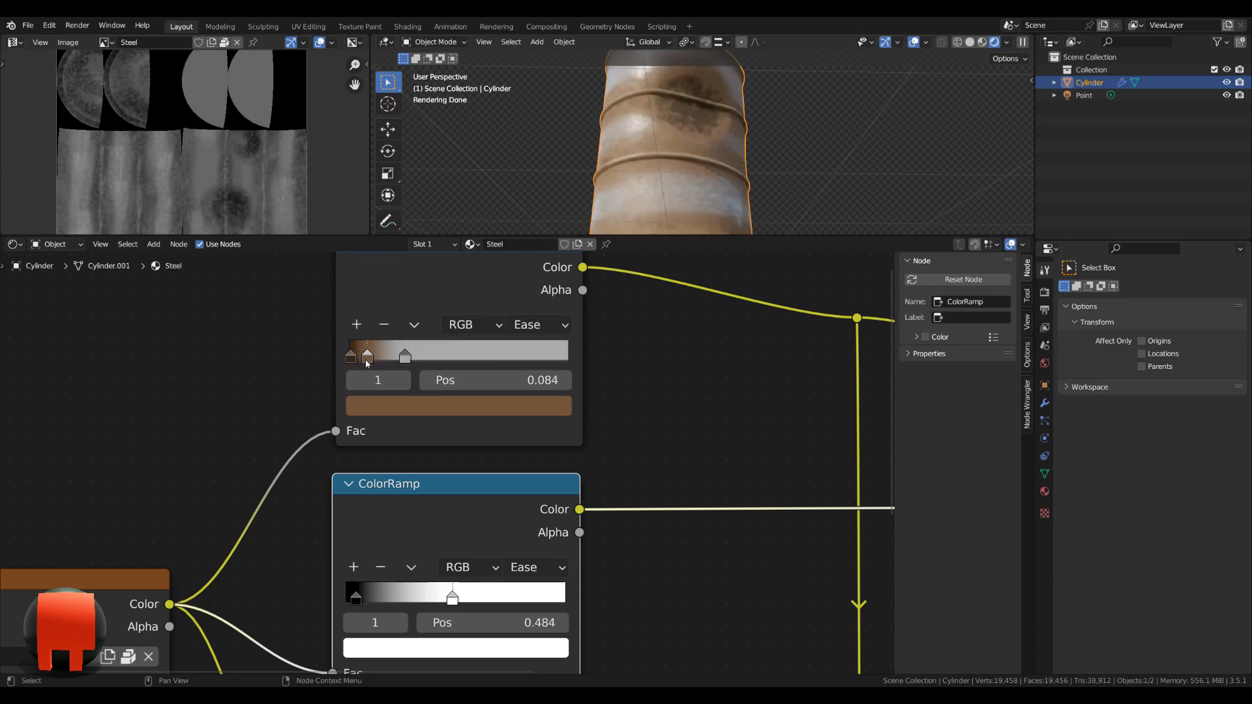
click(428, 407)
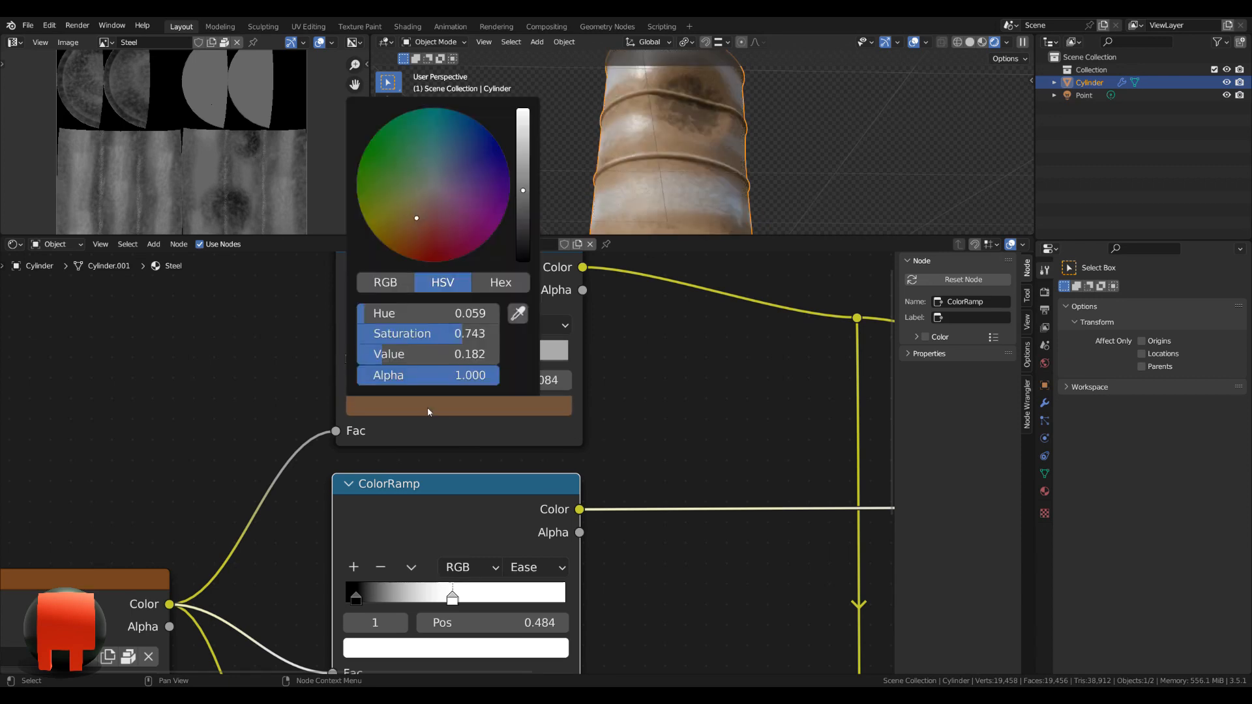
click(405, 356)
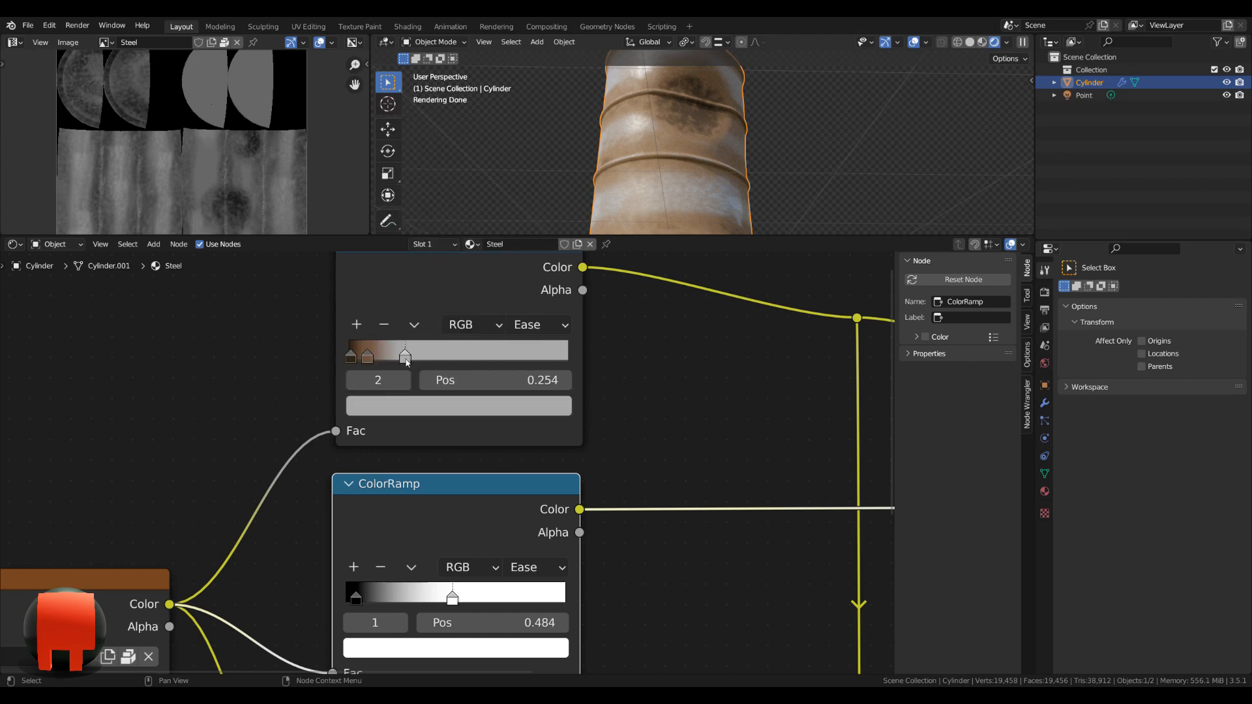
click(455, 413)
Examine the position and colour of the black and white stops in the ColorRamp feeding the Metallic input.
middle_drag(473, 510, 484, 394)
middle_drag(460, 456, 468, 419)
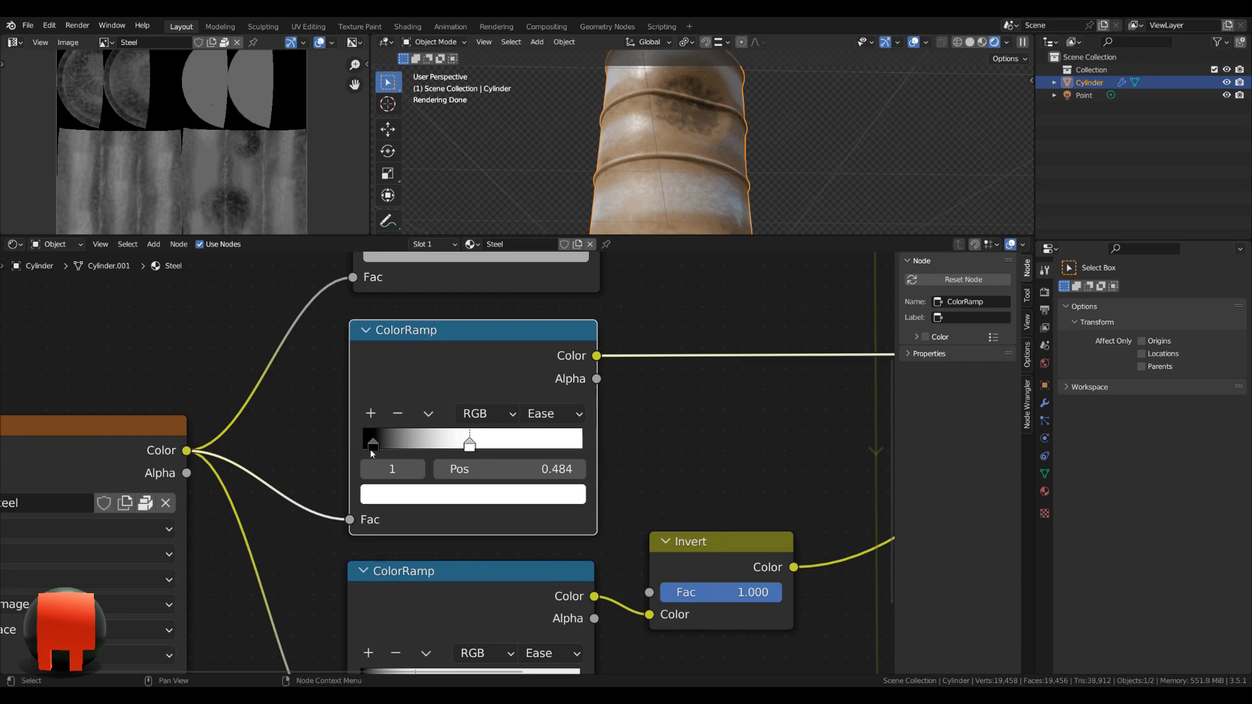
click(374, 447)
click(394, 494)
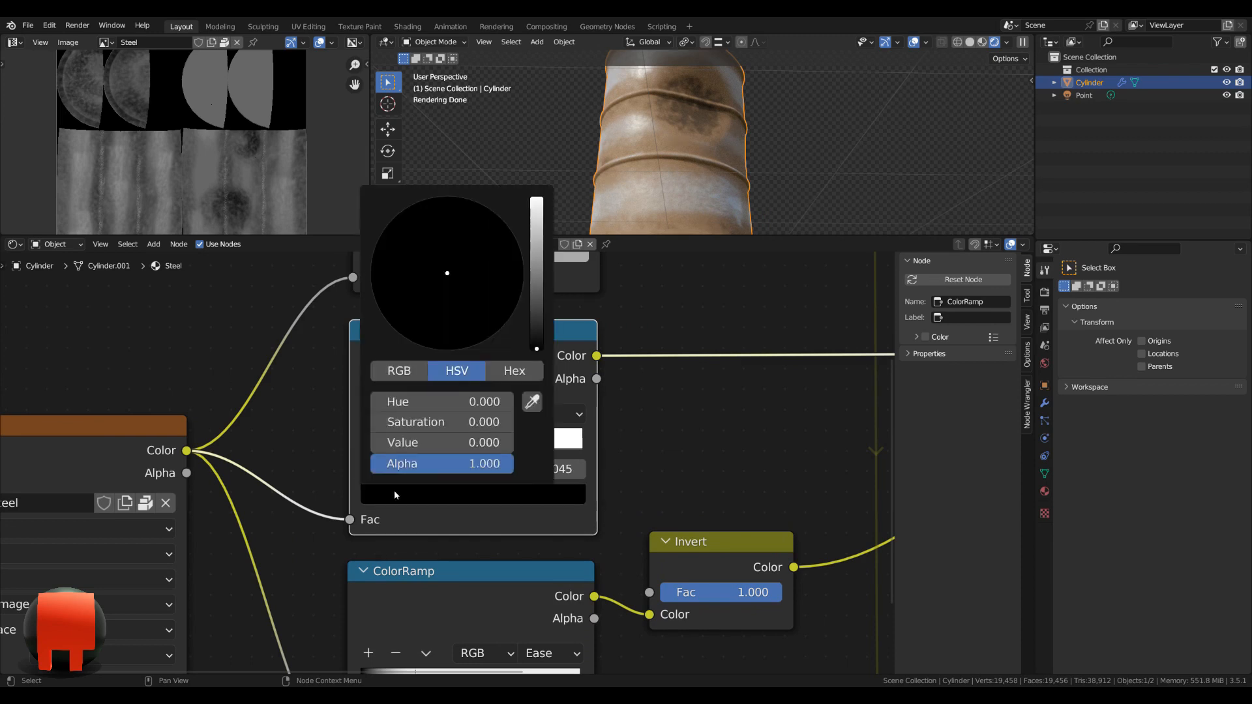
click(469, 445)
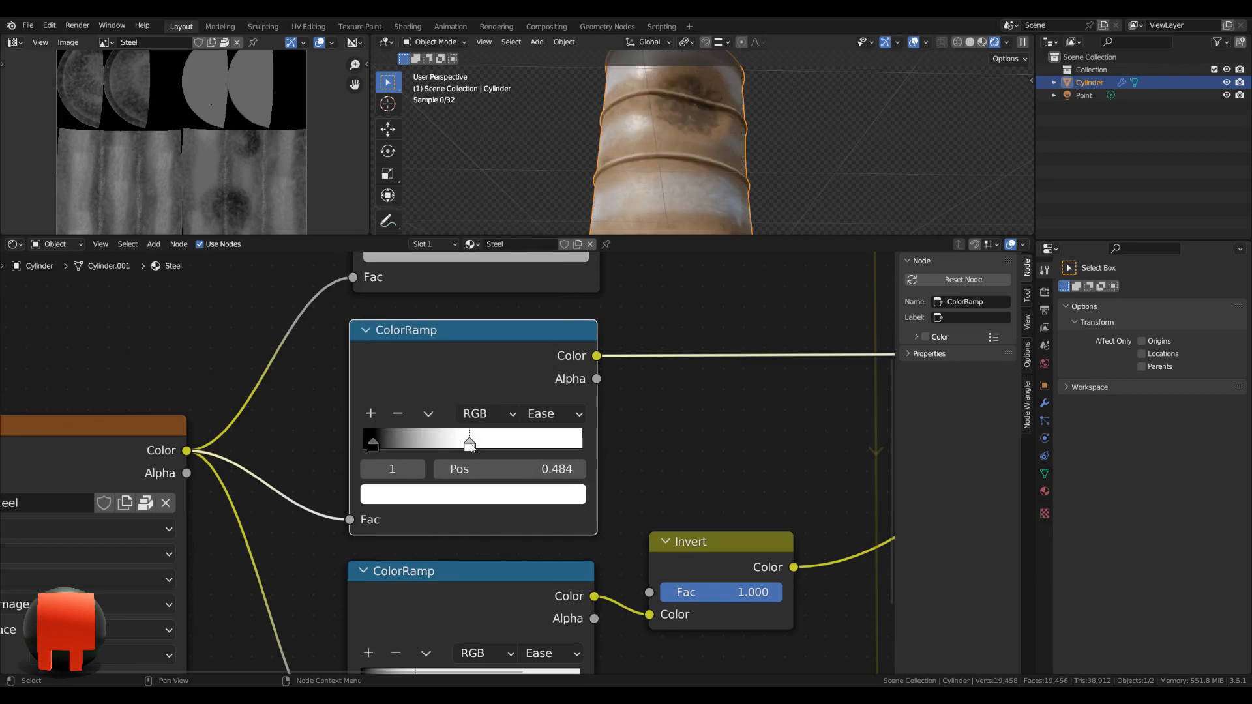
click(479, 495)
Examine both stops of the roughness ColorRamp, along with the Bump node's settings and the overall Steel node layout.
scroll(424, 463, down, 5)
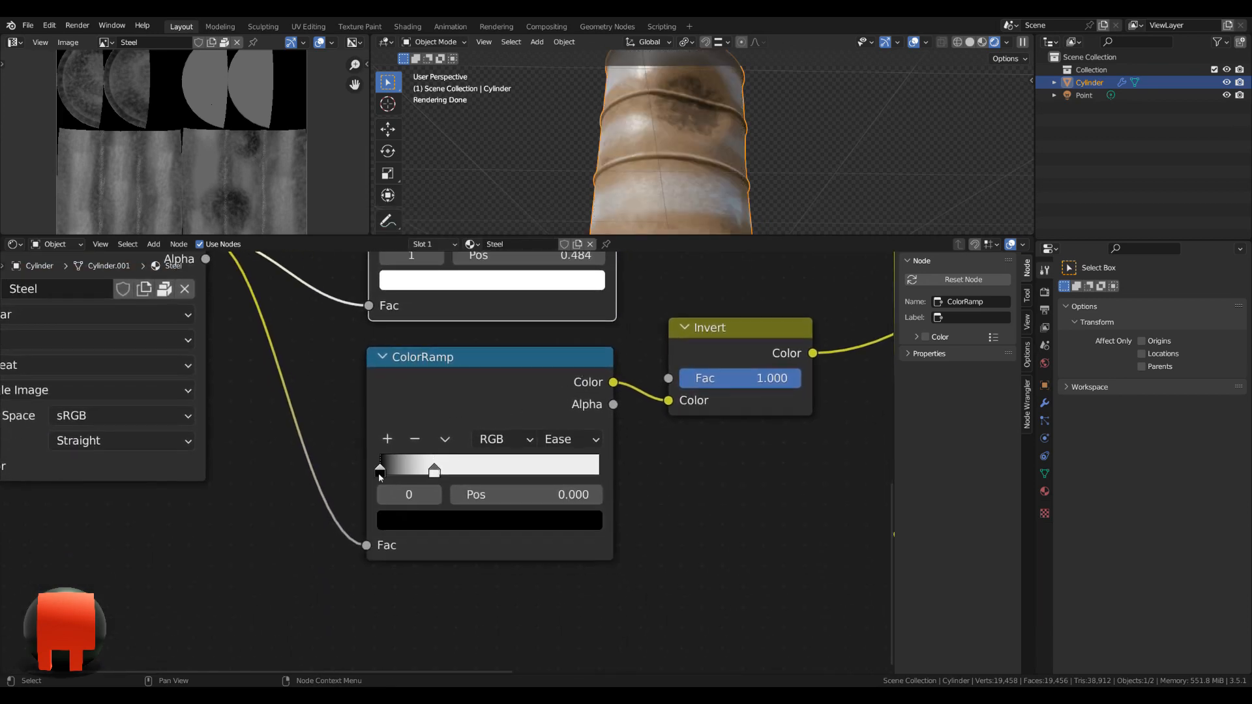
click(463, 522)
click(433, 476)
click(465, 522)
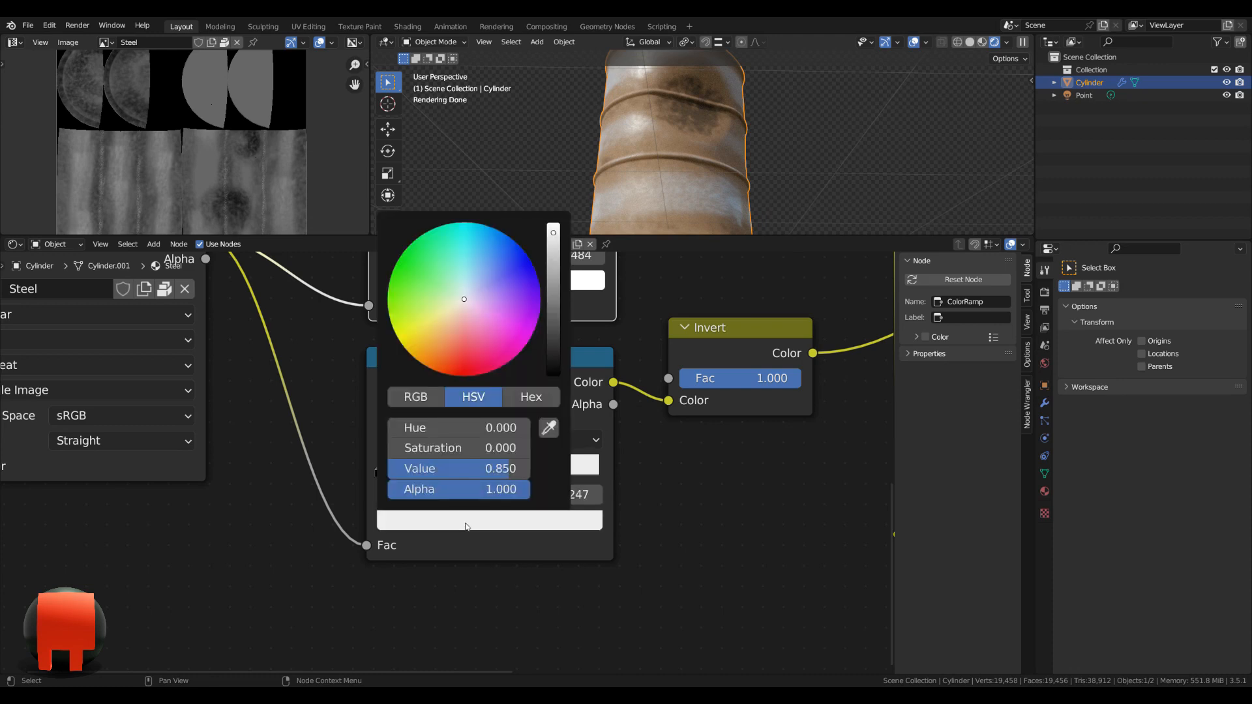
scroll(754, 531, down, 2)
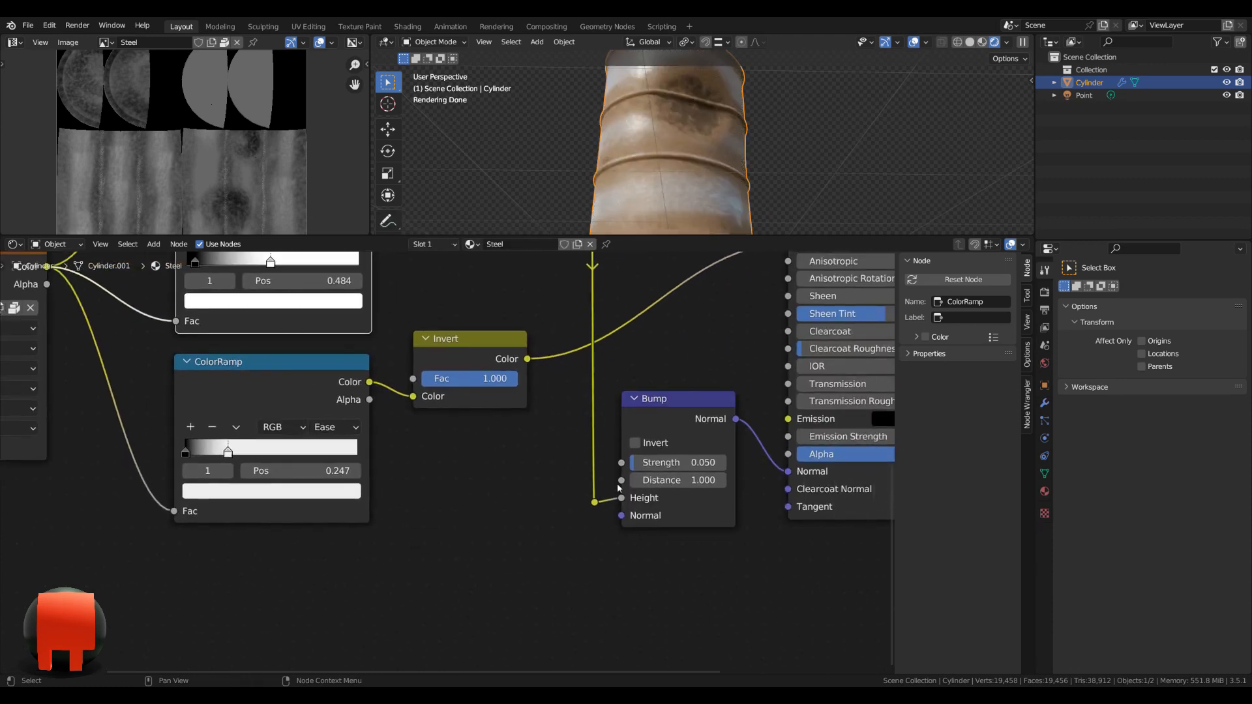
scroll(513, 450, down, 3)
middle_drag(513, 450, 505, 527)
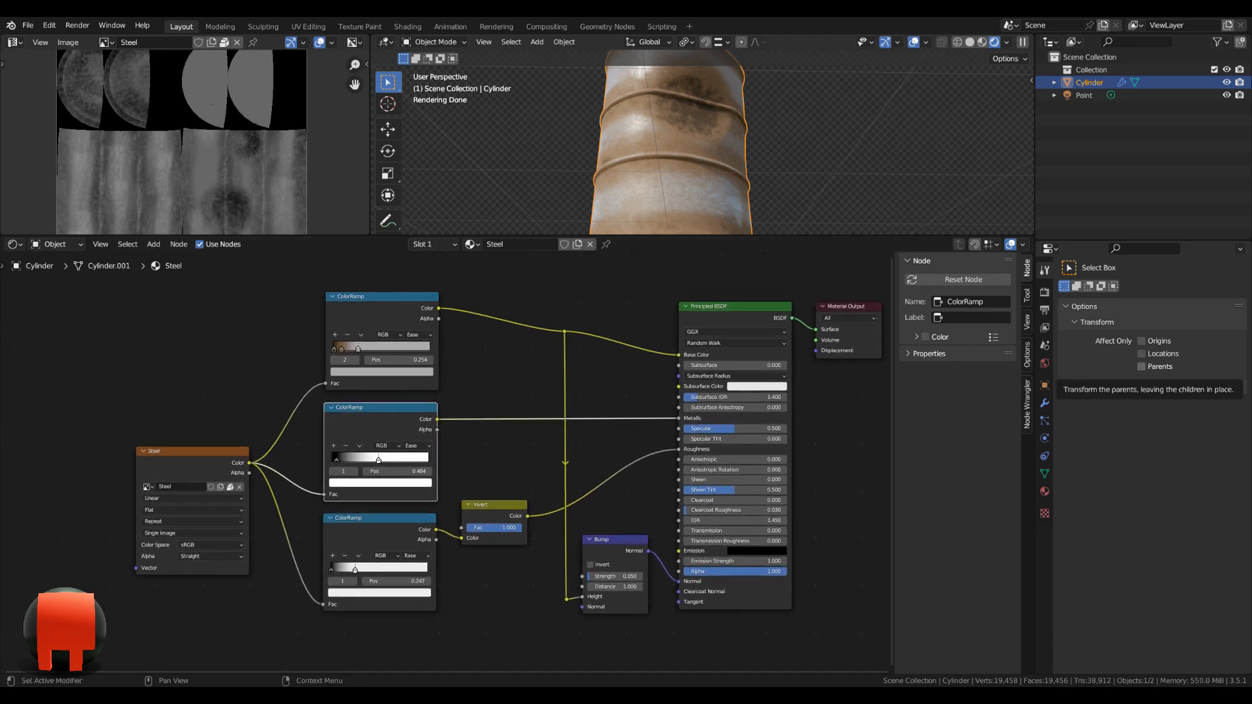